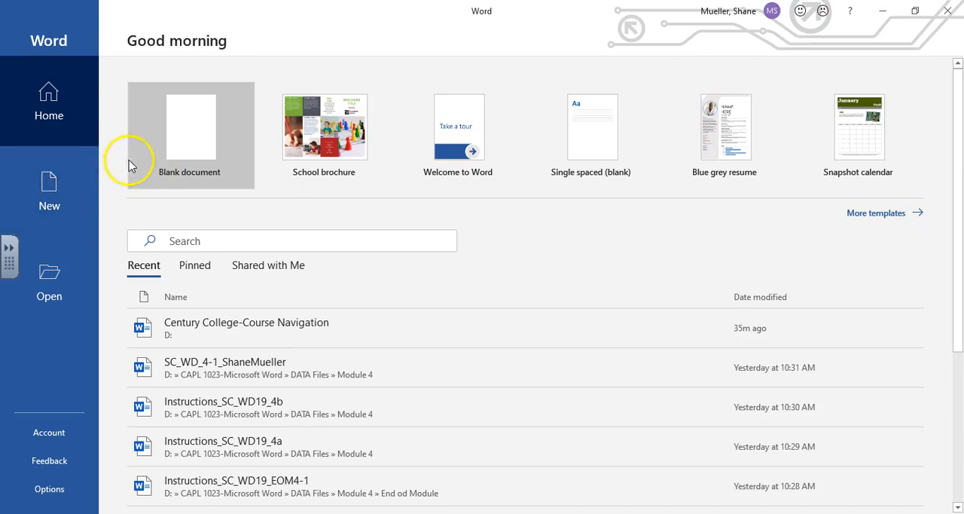
Step: Open the student's SC_WD19_3a document ending in _1 from CAPL 1023-Microsoft Word > DATA Files > Module 3 > SAM Files on drive D
click(43, 280)
click(205, 361)
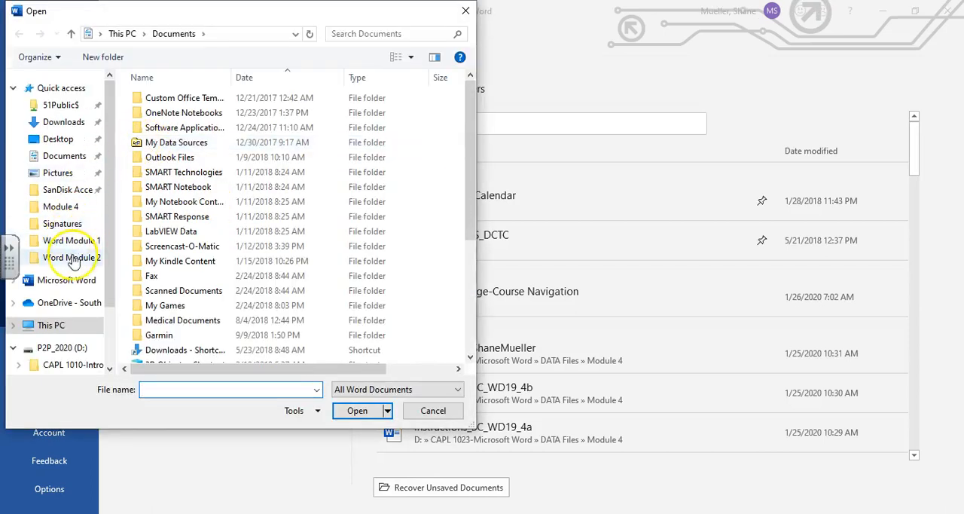
scroll(66, 352, down, 1)
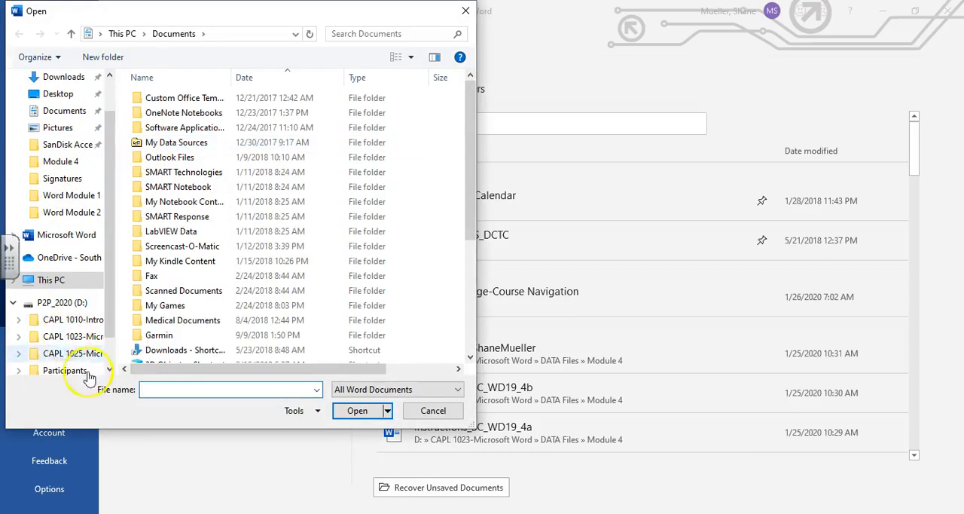
click(34, 338)
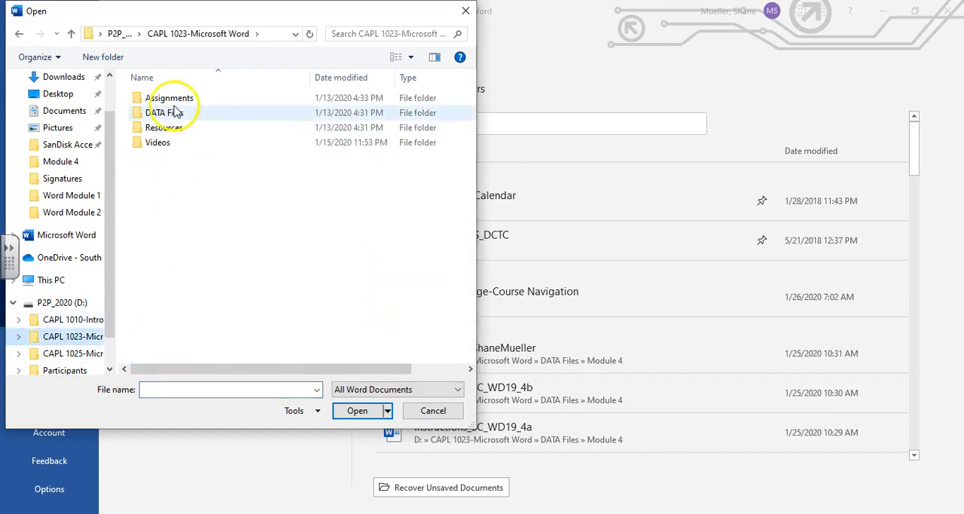
double_click(158, 112)
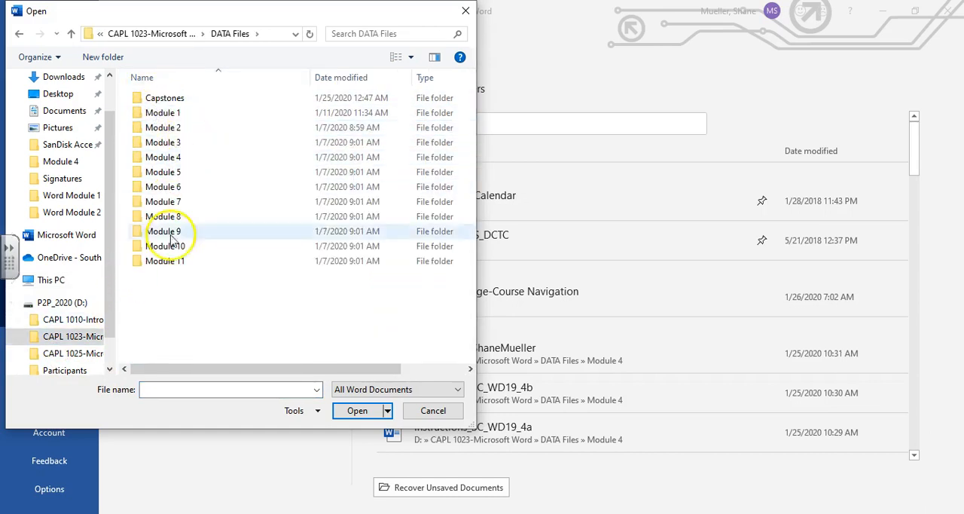
double_click(162, 142)
double_click(154, 112)
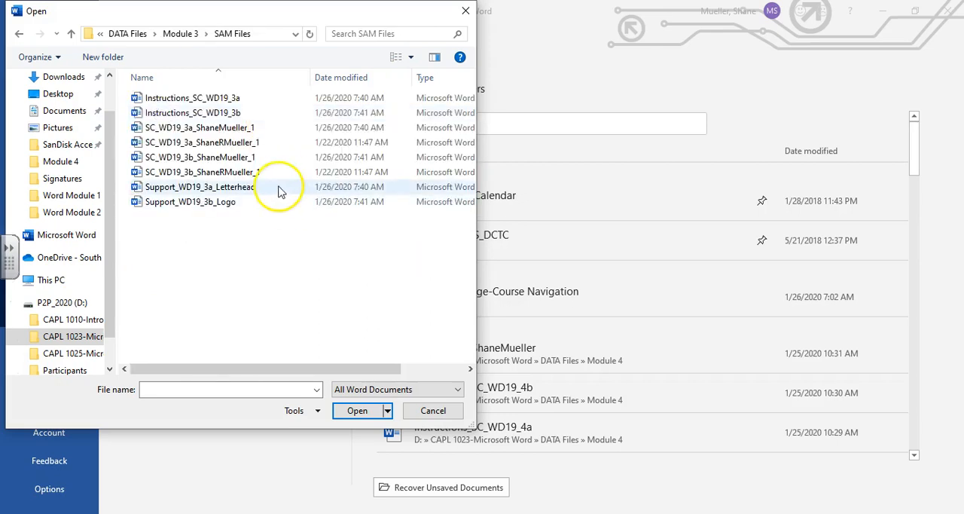
double_click(240, 130)
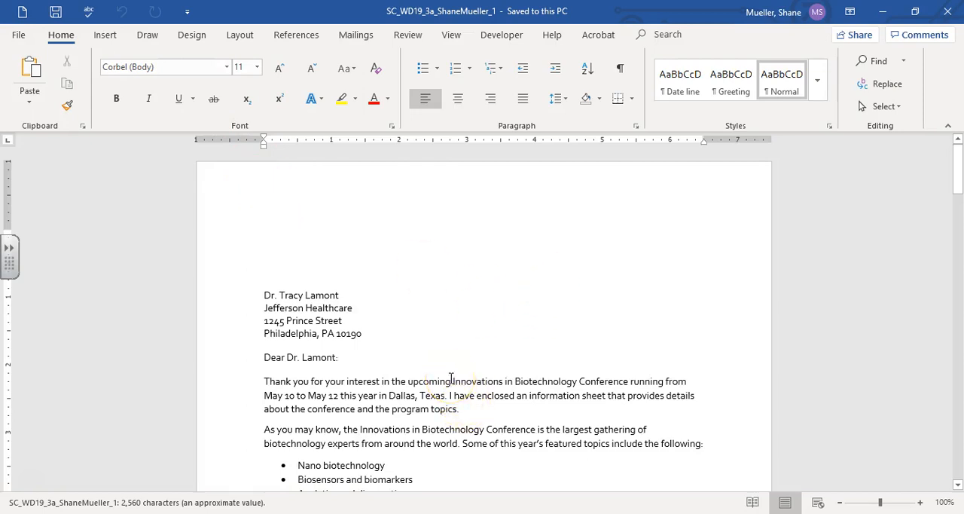
Step: Save a copy of the document in the course's Assignments > Module 3 > SAM Files folder, changing the file name's ending to _2
click(18, 34)
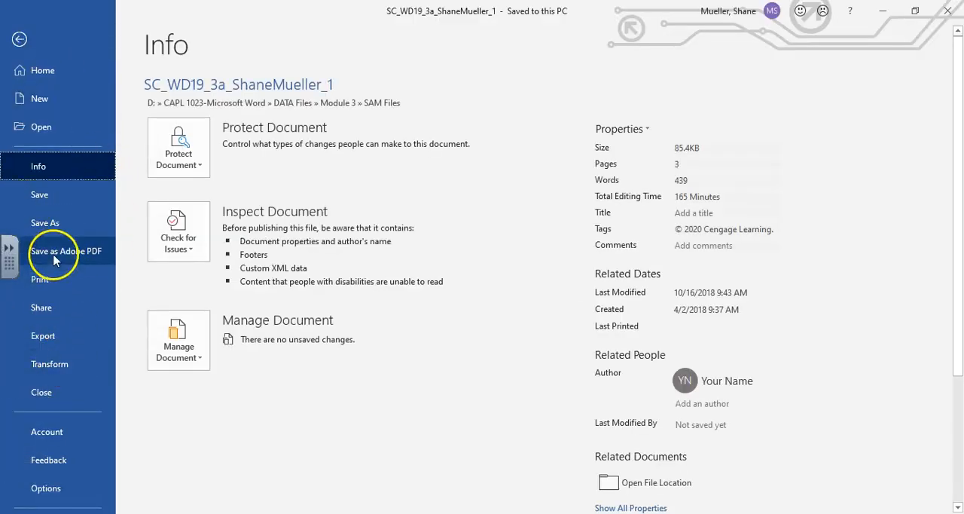
click(45, 222)
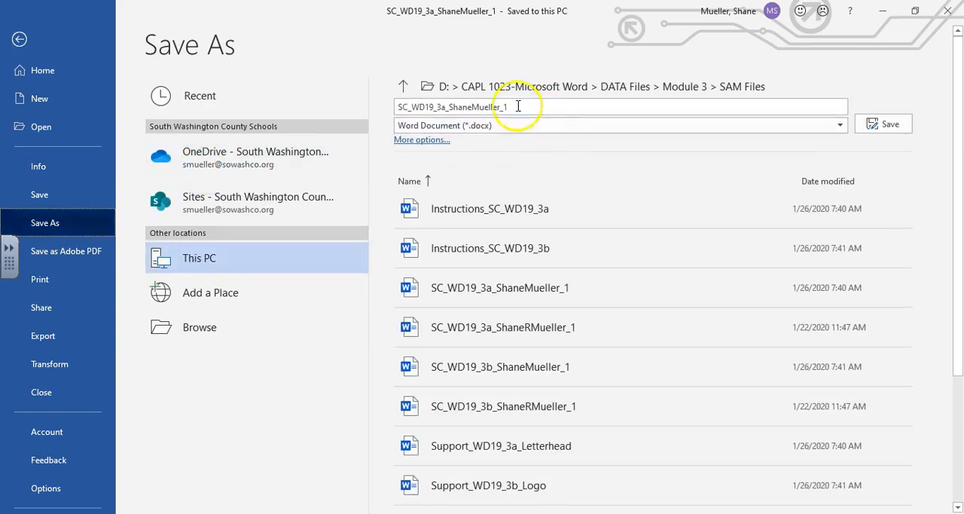
click(228, 329)
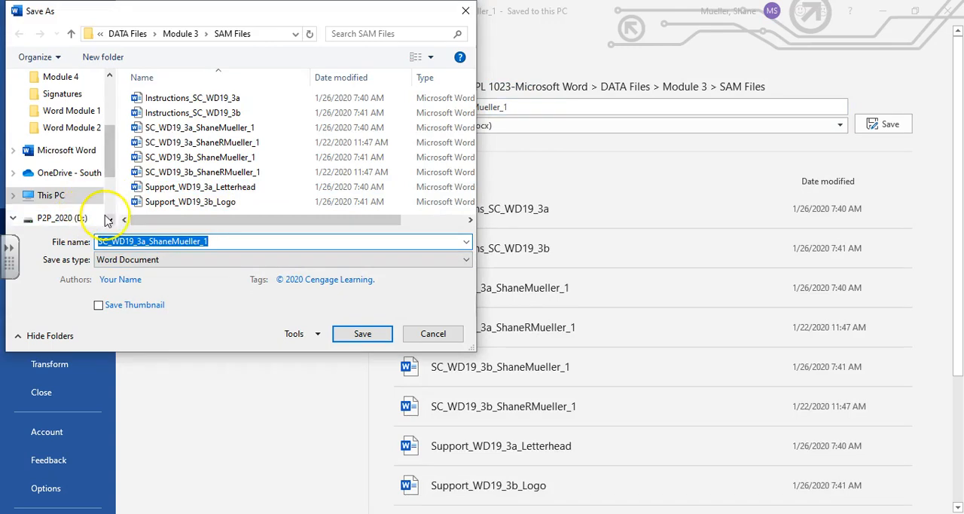
click(106, 218)
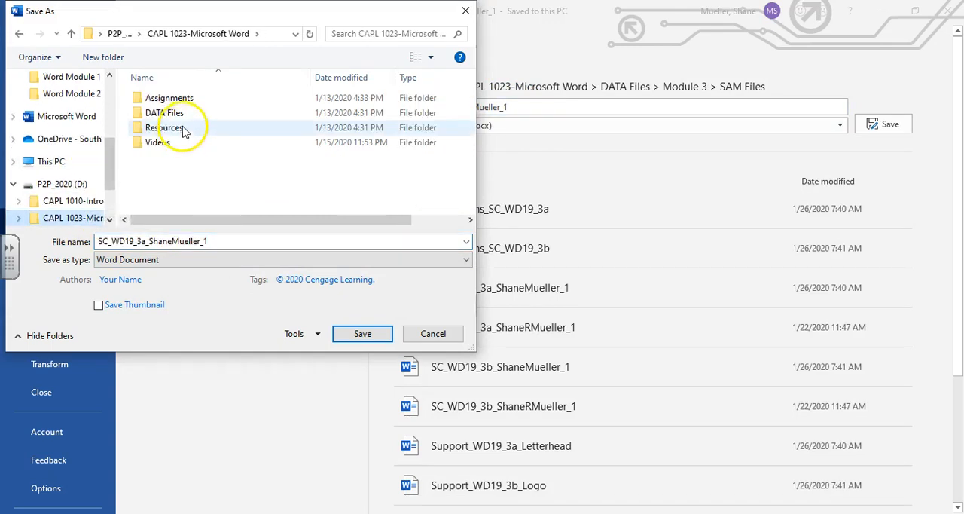
click(171, 99)
double_click(170, 99)
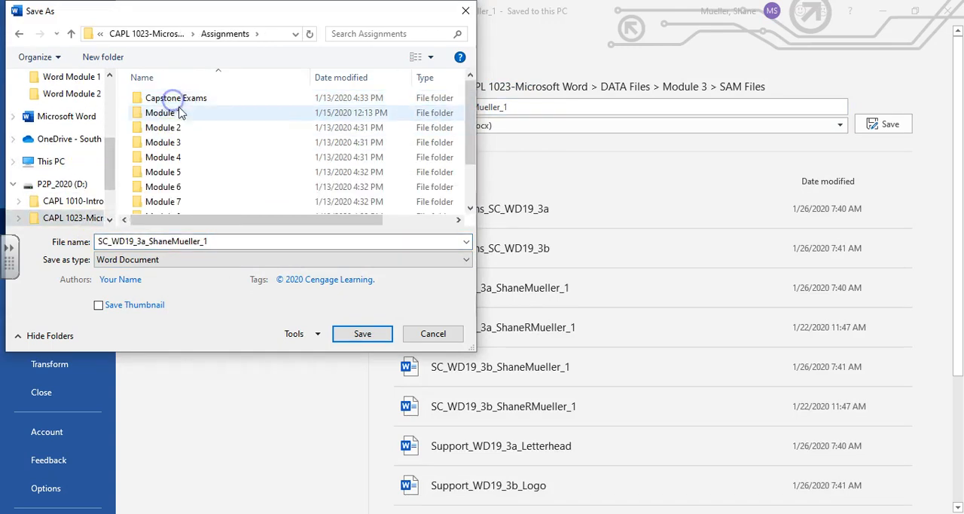
click(167, 143)
double_click(168, 143)
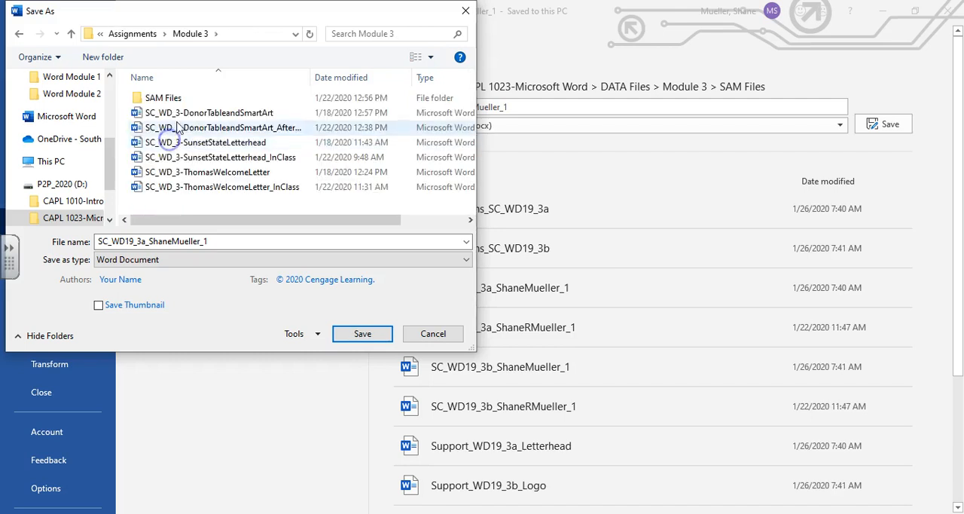
double_click(161, 97)
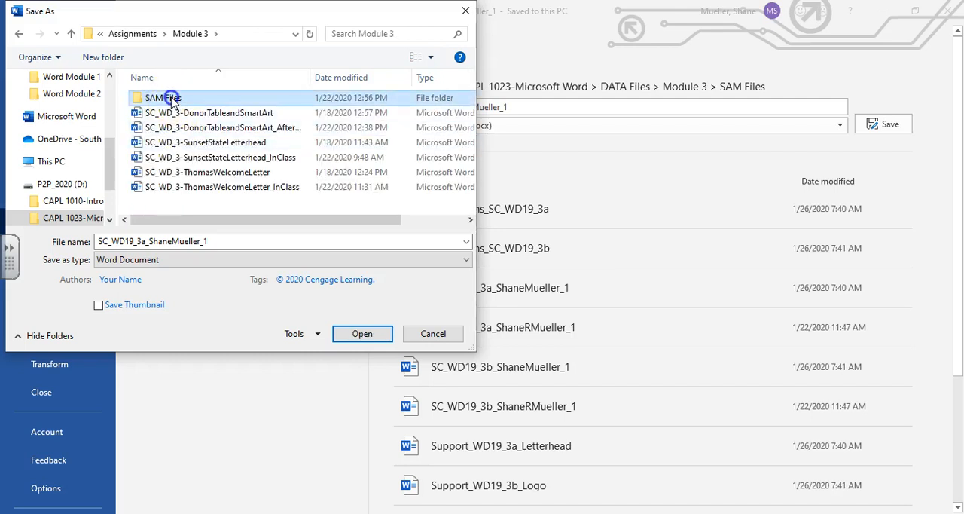
click(261, 239)
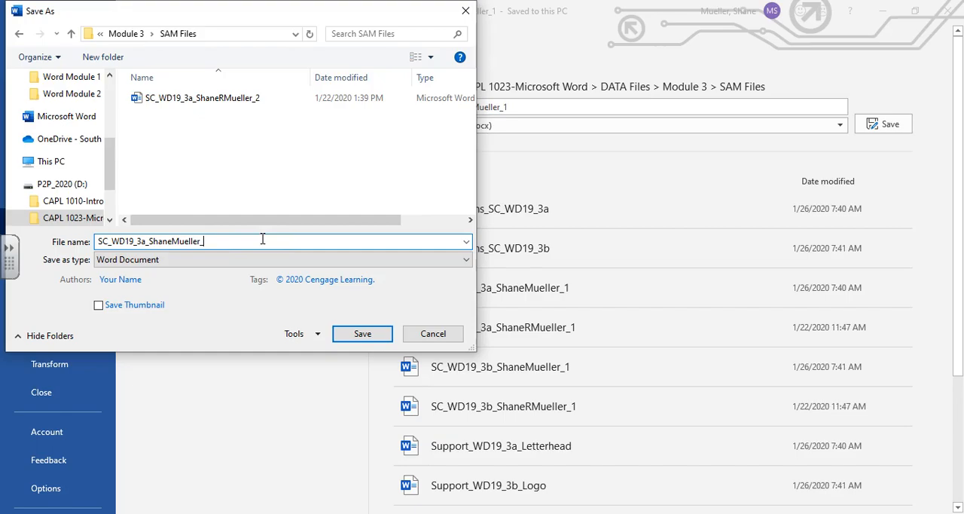
text(2)
key(Return)
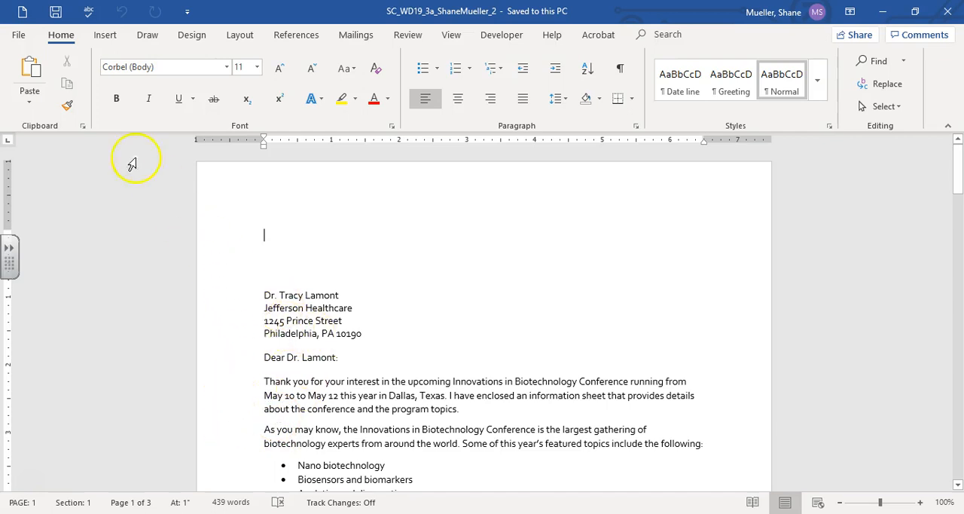
Step: Open Support_WD19_3a_Letterhead from CAPL 1023-Microsoft Word > DATA Files > Module 3 > SAM Files
click(19, 36)
click(73, 130)
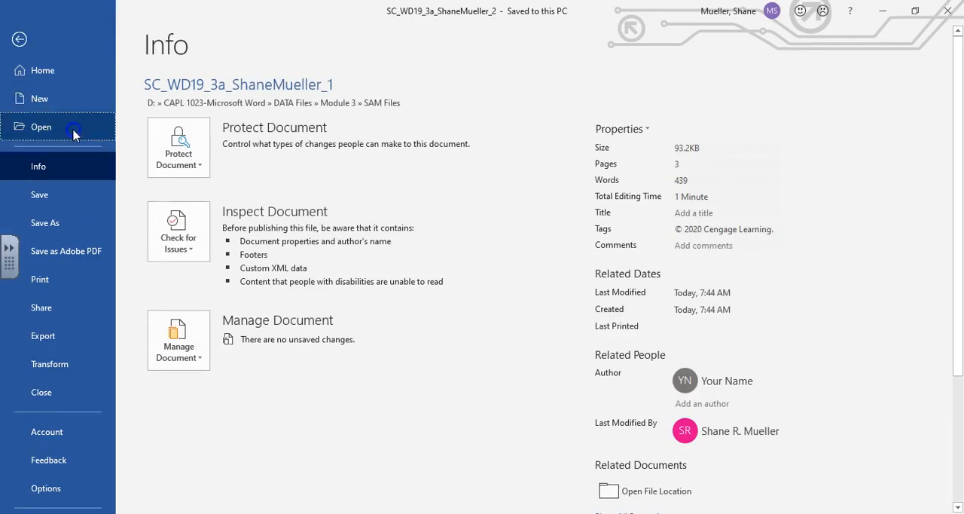
click(214, 367)
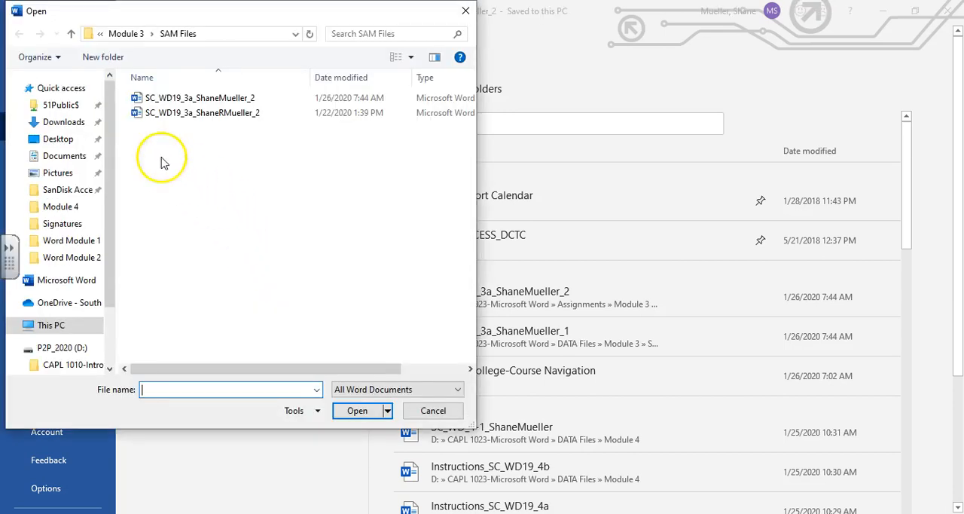
drag(108, 288, 107, 316)
click(73, 320)
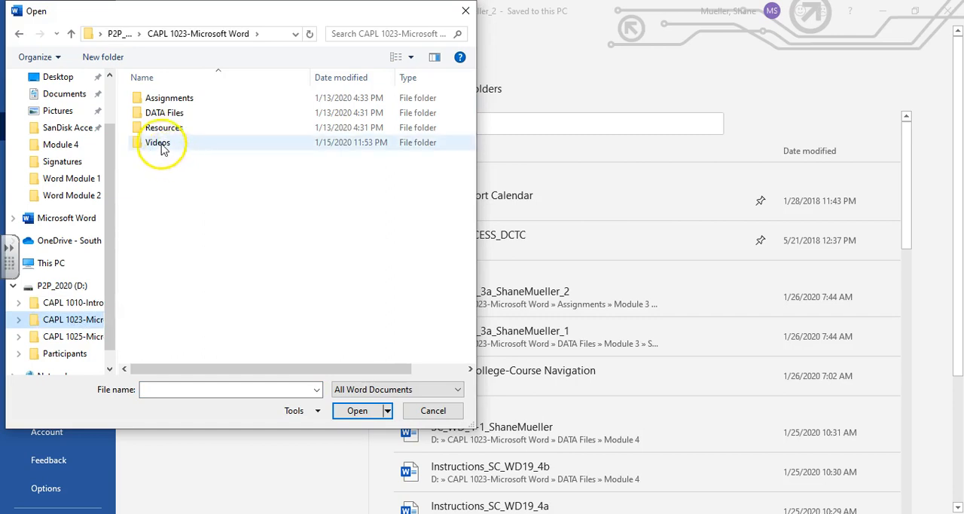
double_click(167, 119)
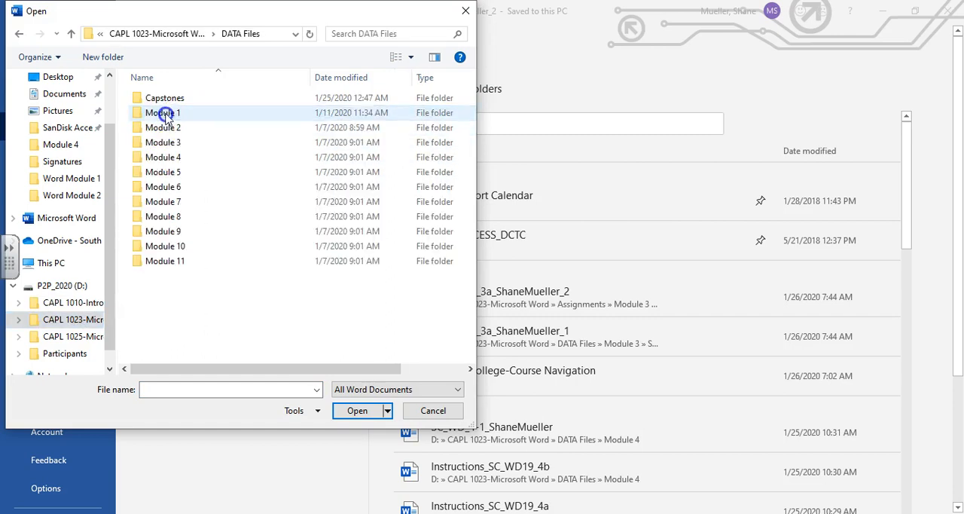
double_click(172, 138)
double_click(173, 119)
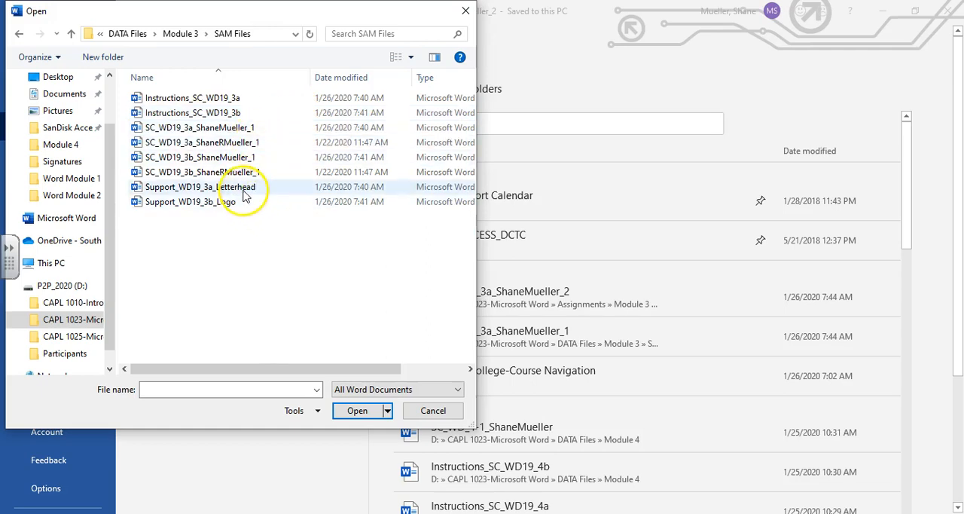
click(240, 187)
click(357, 411)
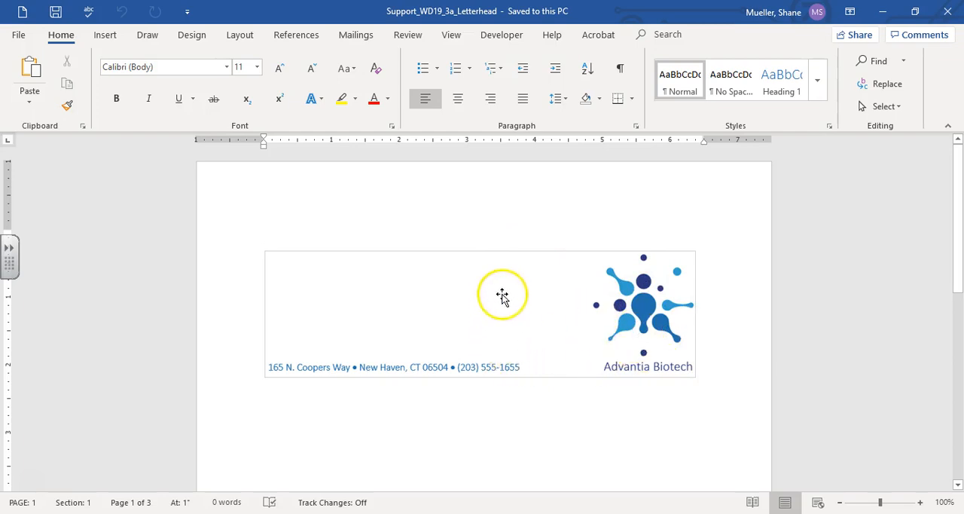
Step: Copy the Advantia Biotech letterhead picture into the letter's first blank paragraph, closing the source document and showing formatting marks
click(497, 254)
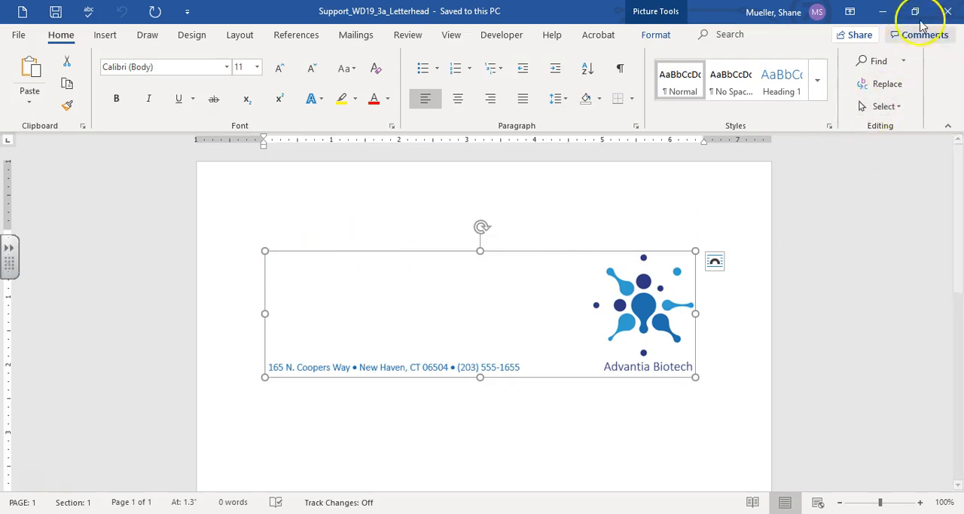
click(949, 12)
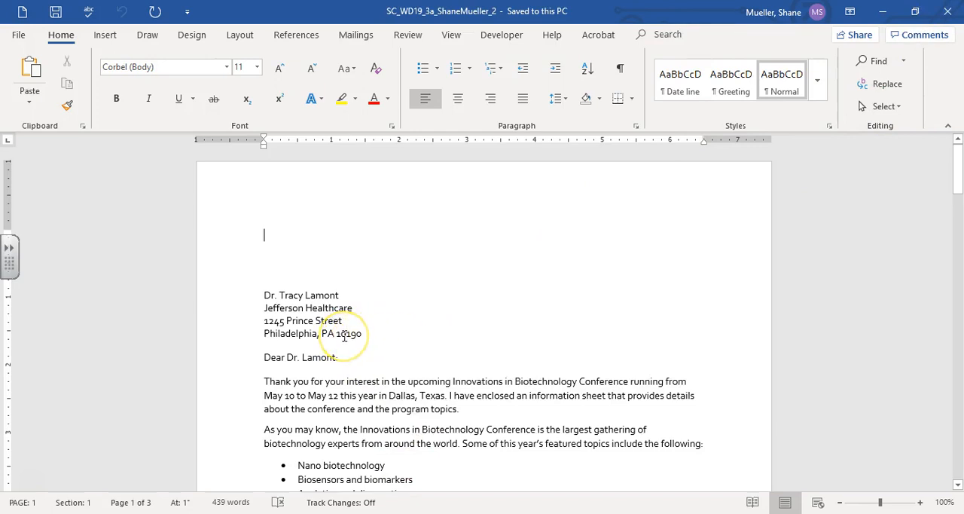
click(620, 68)
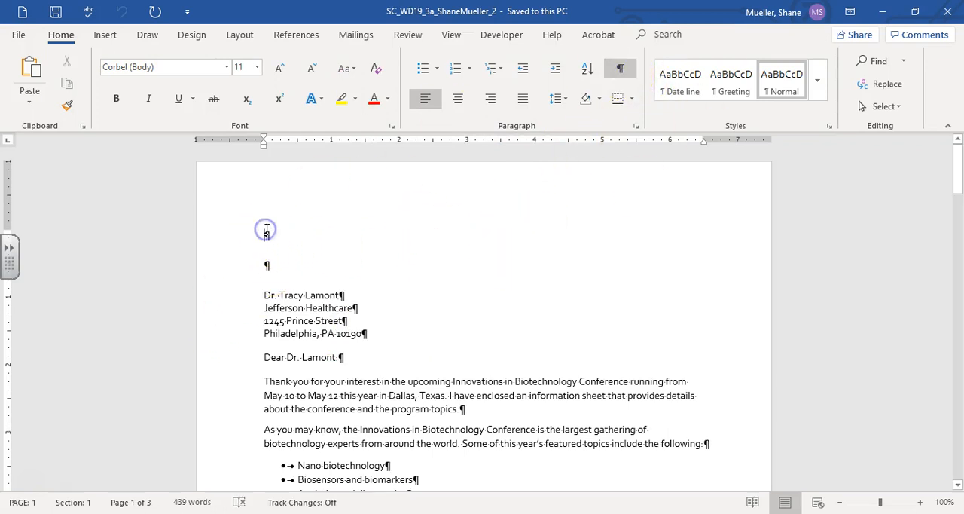
click(30, 66)
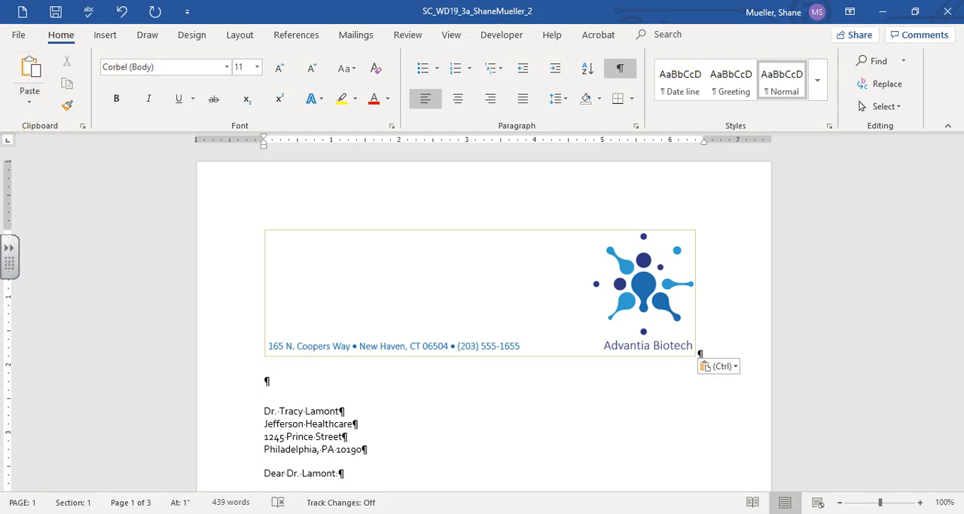
Step: Insert an automatically updating date in the "January 26, 2020" format in the blank paragraph below the letterhead and save the document
click(264, 381)
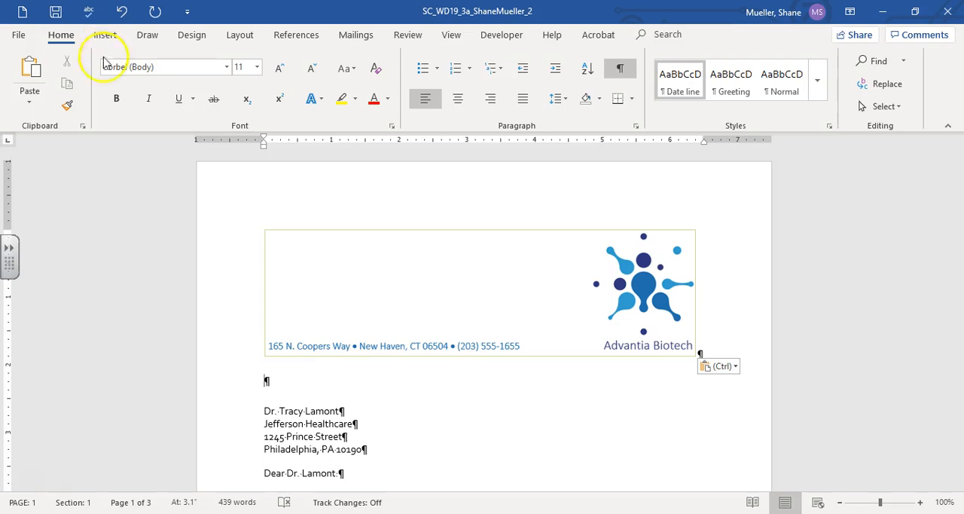
click(99, 37)
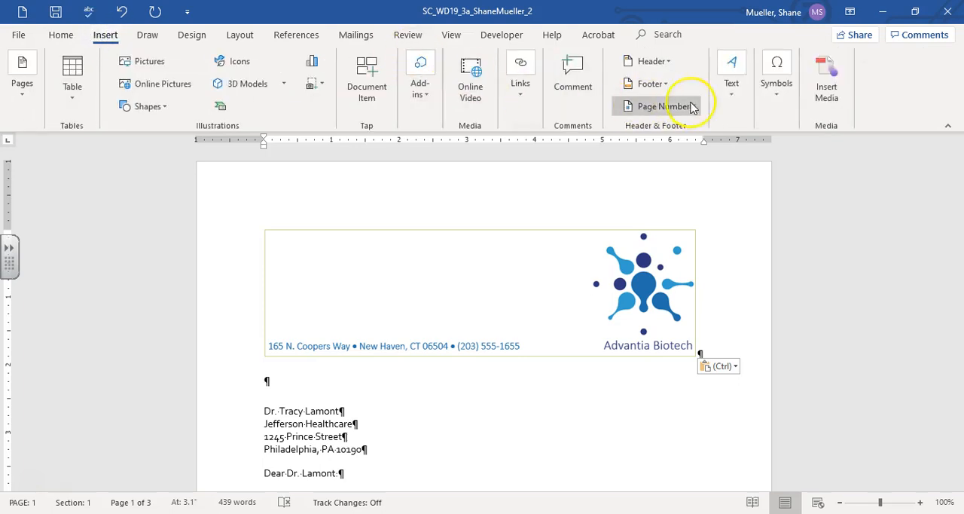
click(733, 92)
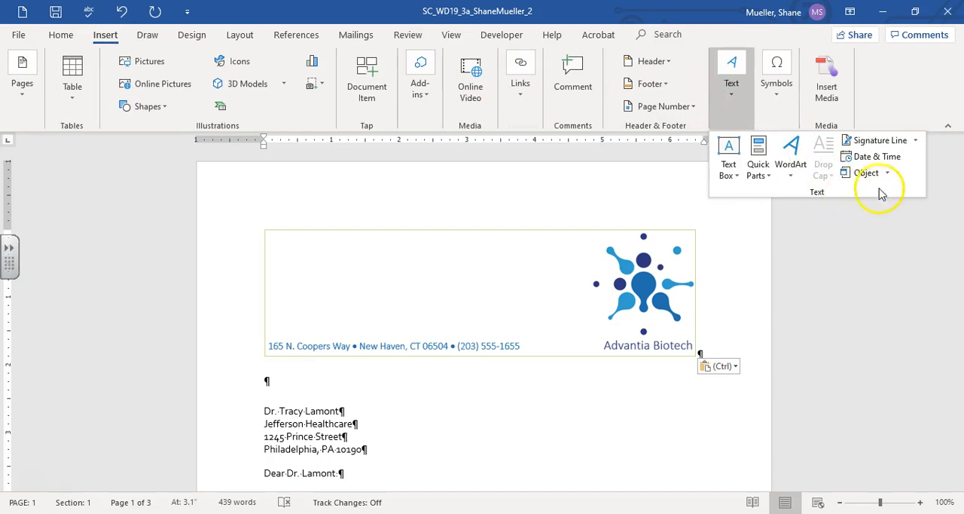
click(879, 157)
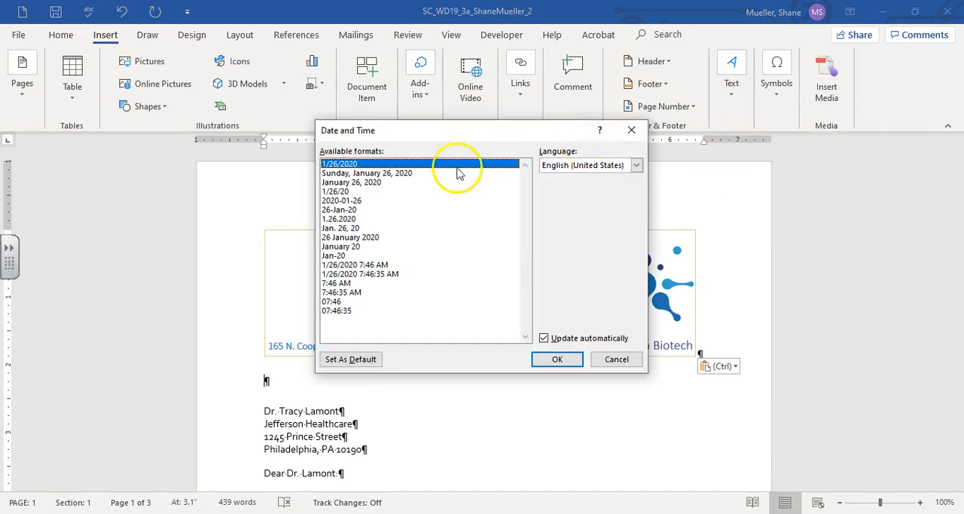
click(362, 183)
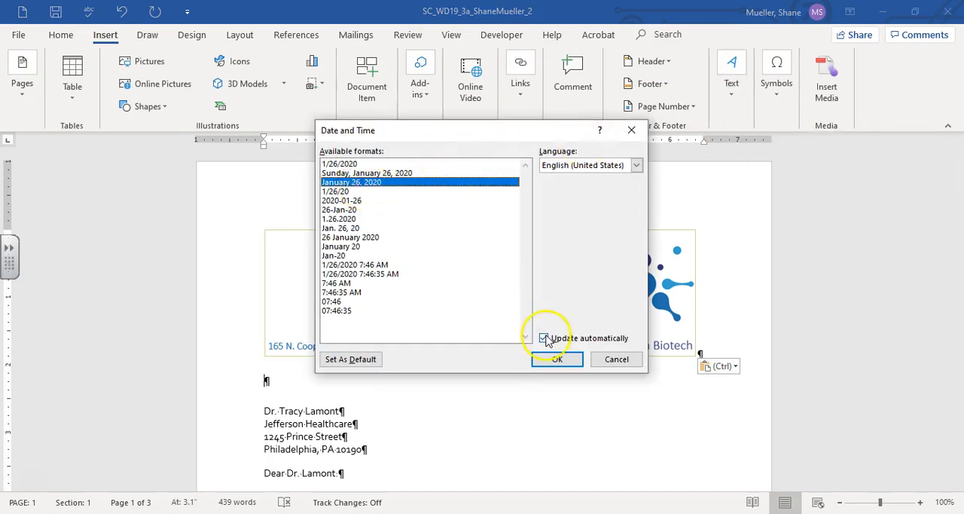
click(558, 360)
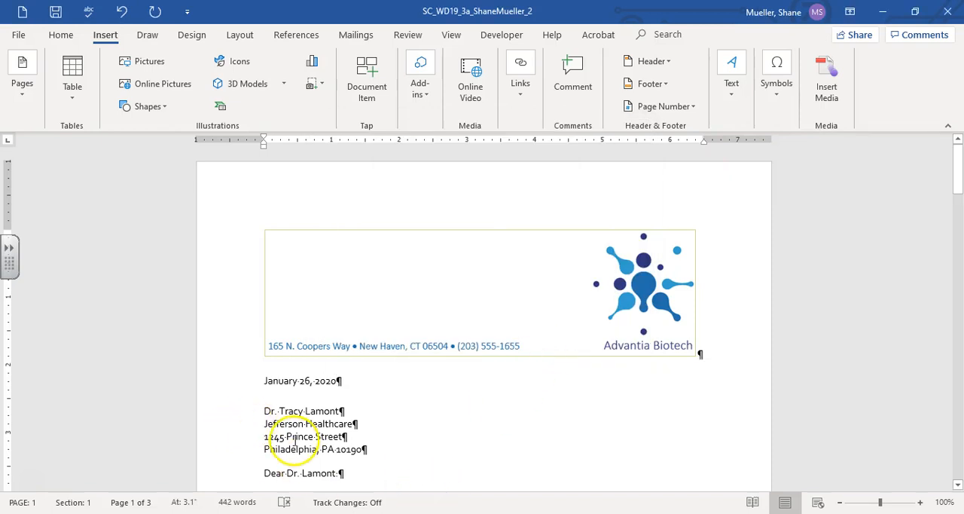
click(55, 13)
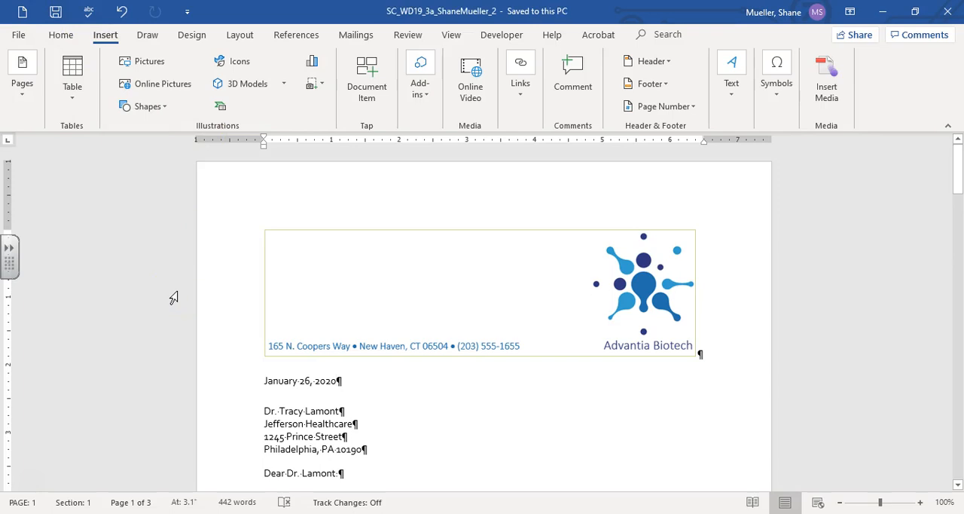
Step: Rotate the Advantia Biotech logo on the information sheet 90° to the left and position it in the page's upper-right corner with text wrapping
scroll(174, 299, down, 15)
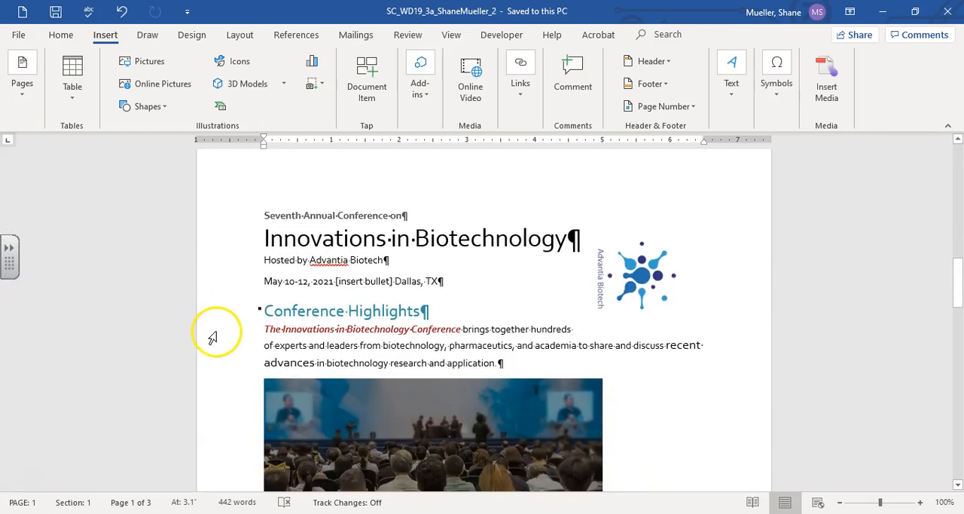
click(645, 290)
click(638, 282)
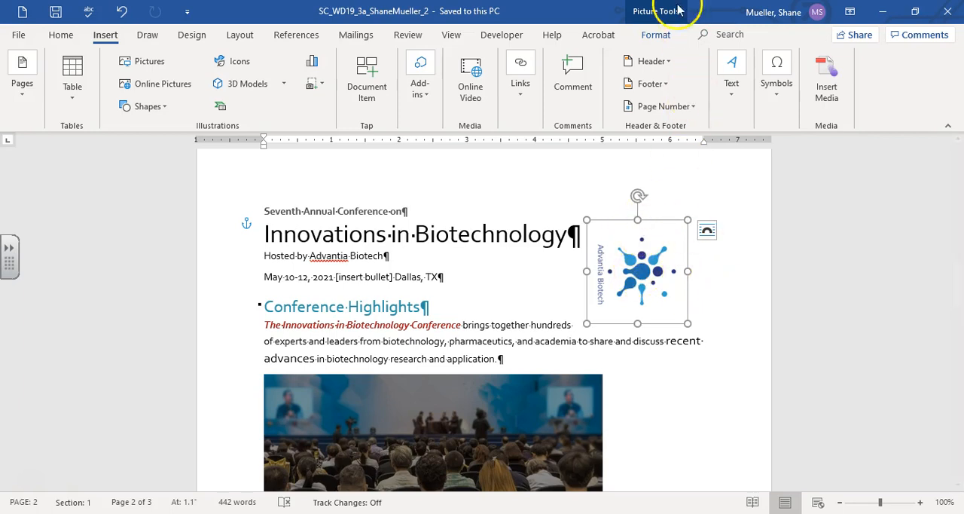
click(653, 36)
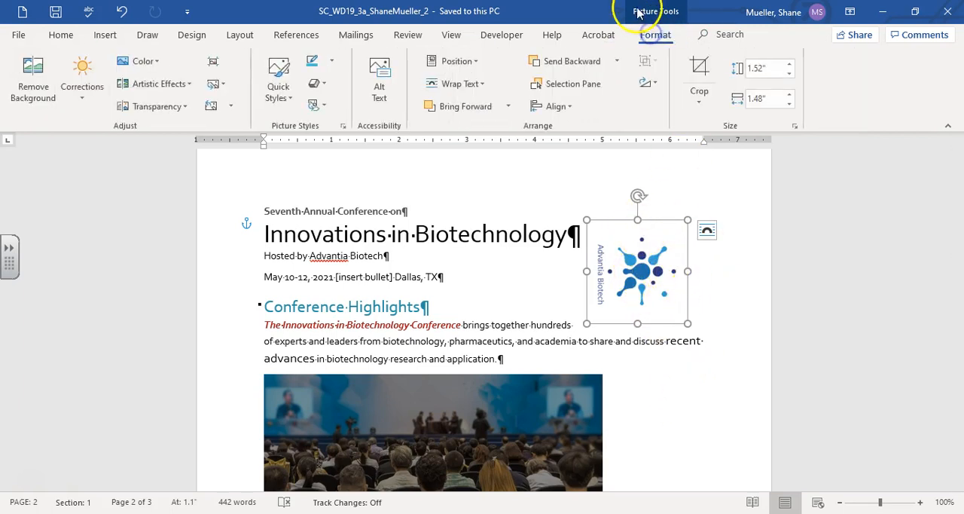
click(650, 83)
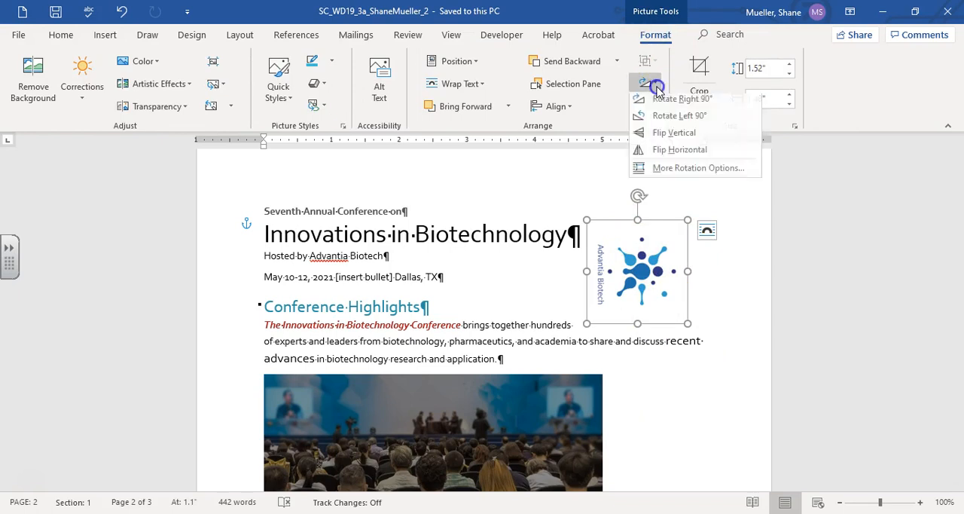
click(688, 120)
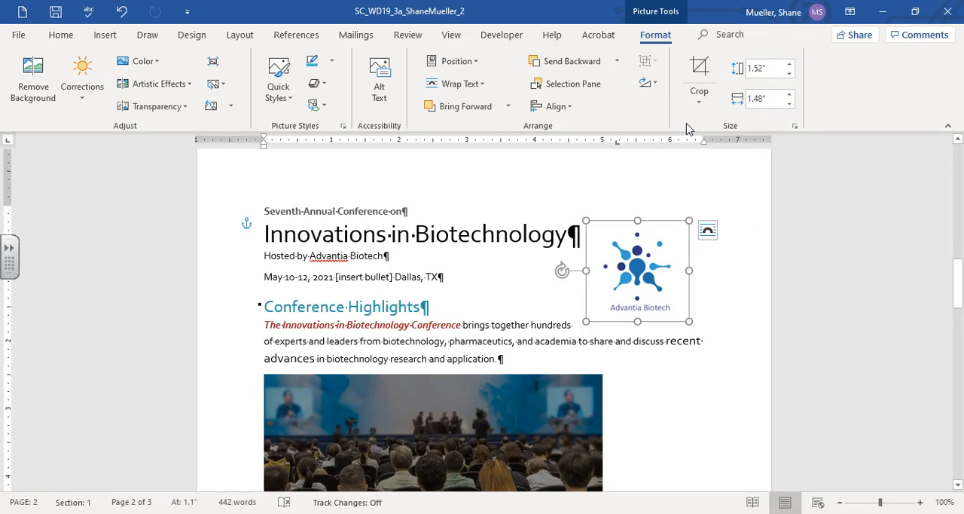
click(477, 65)
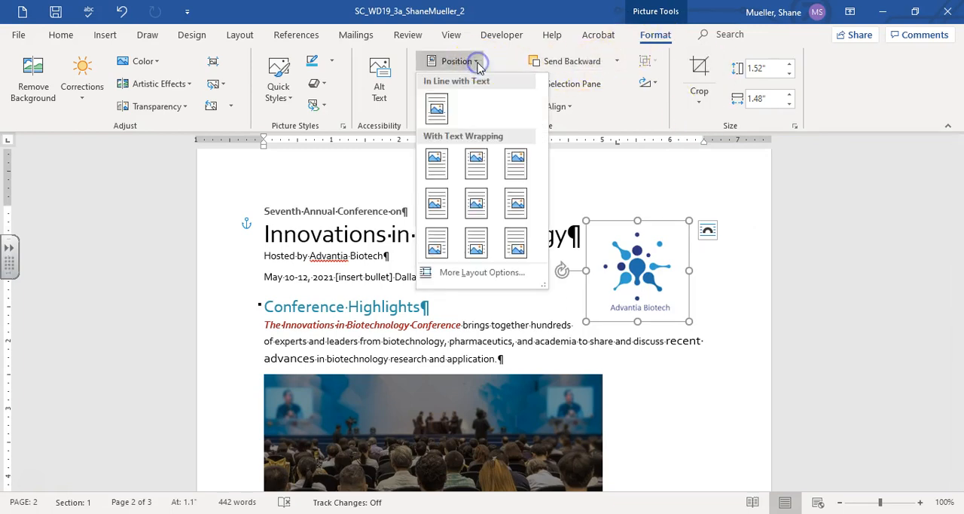
click(517, 163)
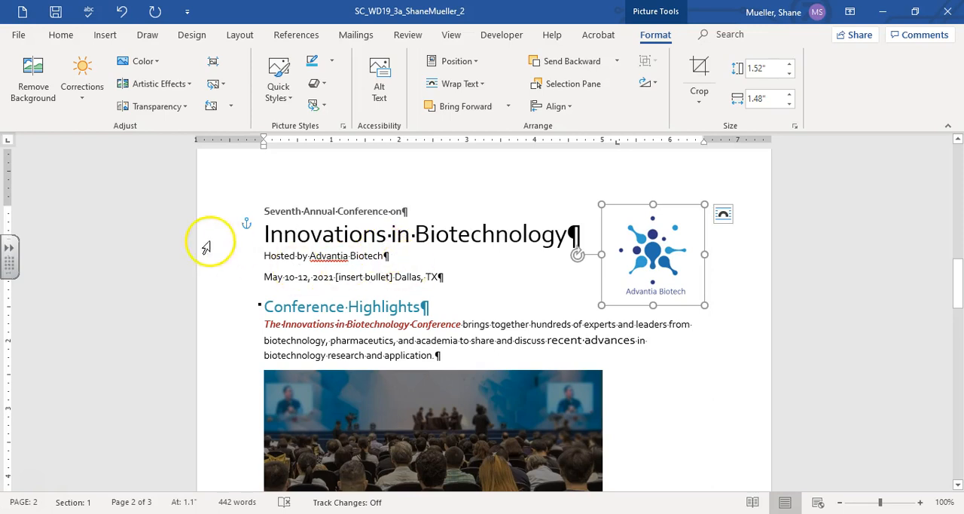
Step: Copy the formatting of the "Seventh Annual Conference on" line to the "Hosted by Advantia Biotech" line with Format Painter
click(365, 211)
click(361, 212)
click(69, 107)
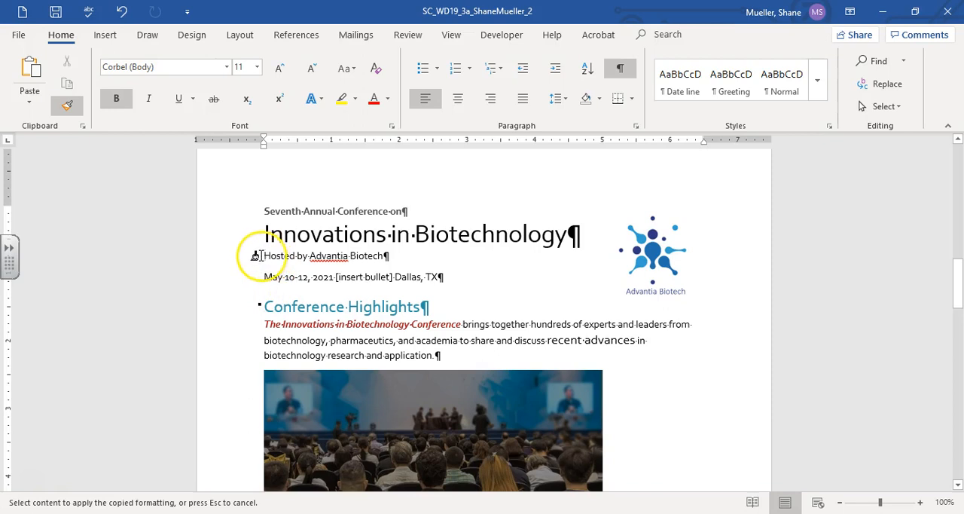
drag(257, 254, 395, 256)
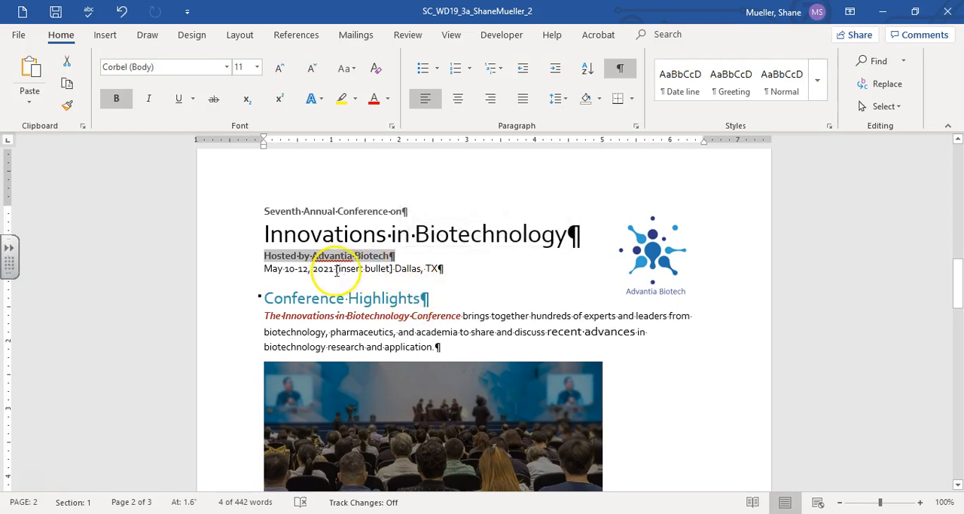
Step: Replace the "[insert bullet]" placeholder in the date line with the Middle Dot symbol, ASCII (decimal) character code 183
drag(336, 269, 392, 265)
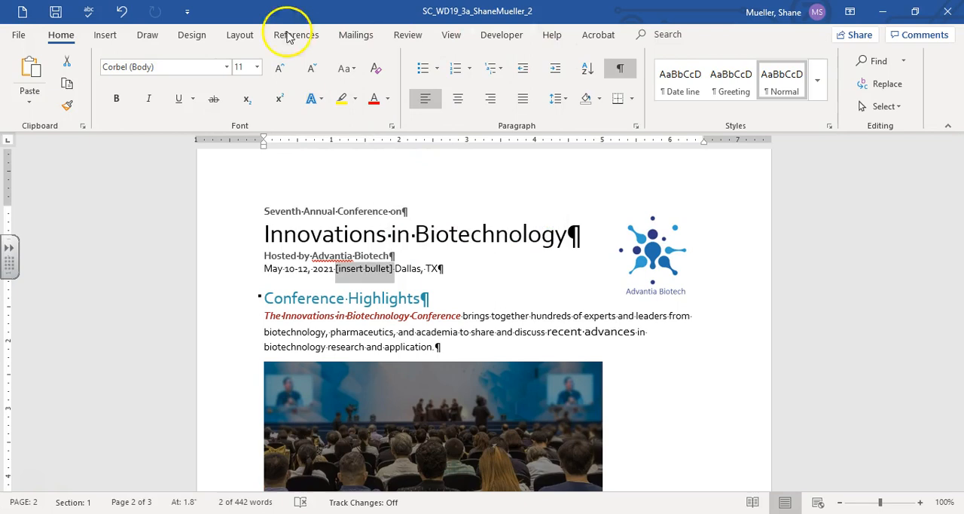
click(106, 35)
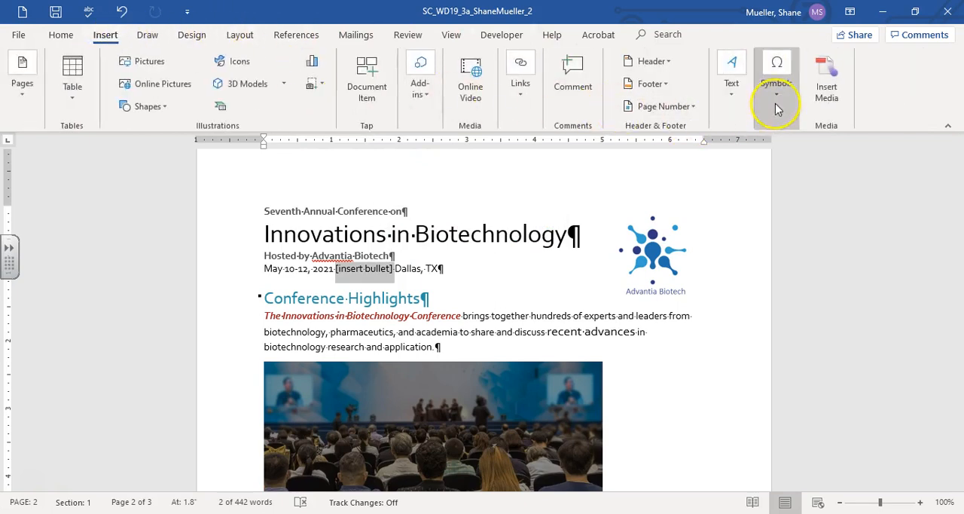
click(777, 99)
click(811, 155)
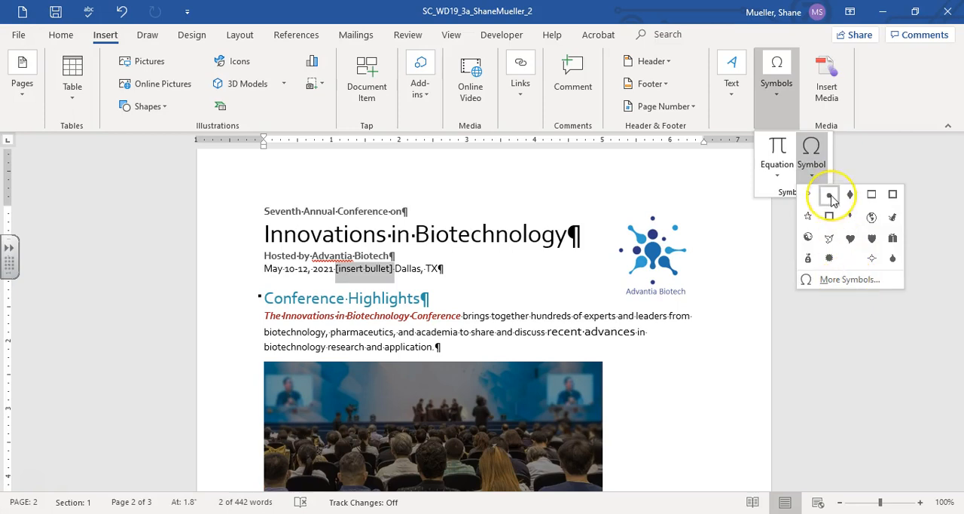
click(836, 281)
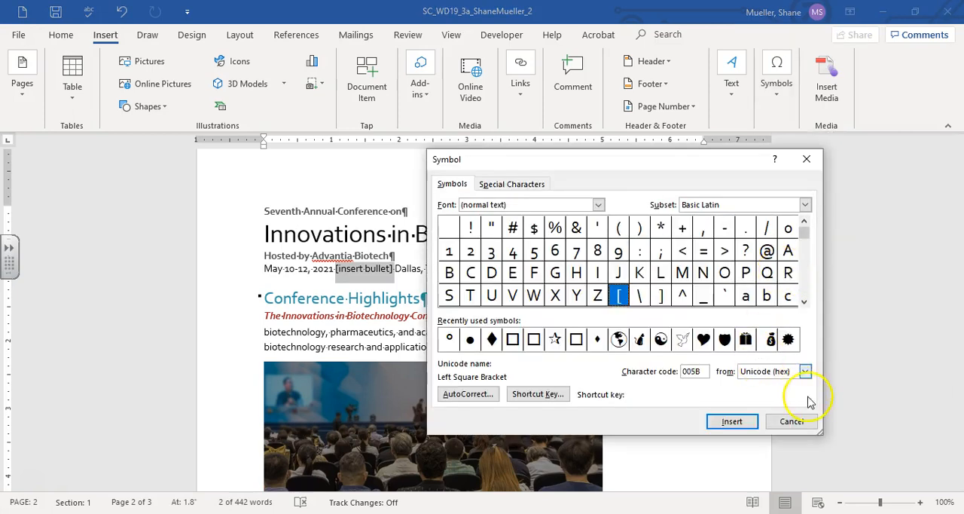
click(807, 372)
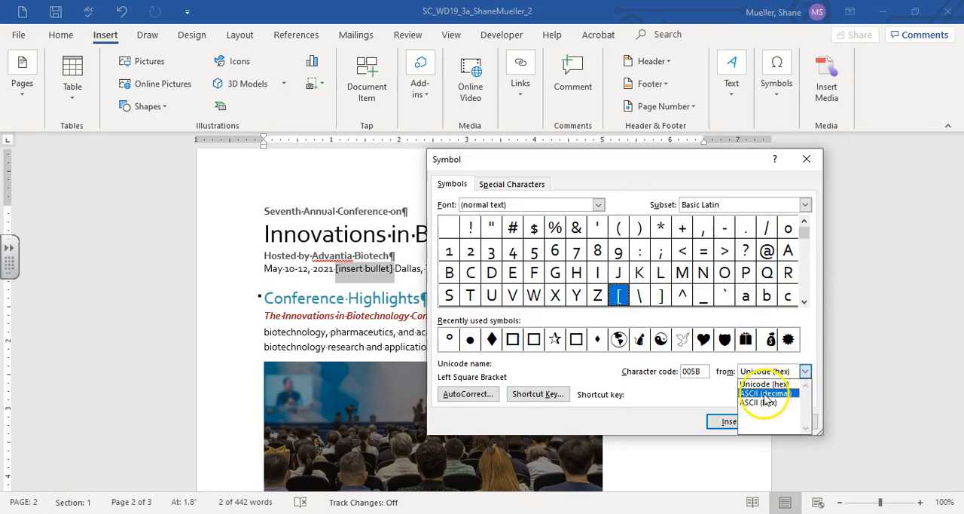
click(784, 394)
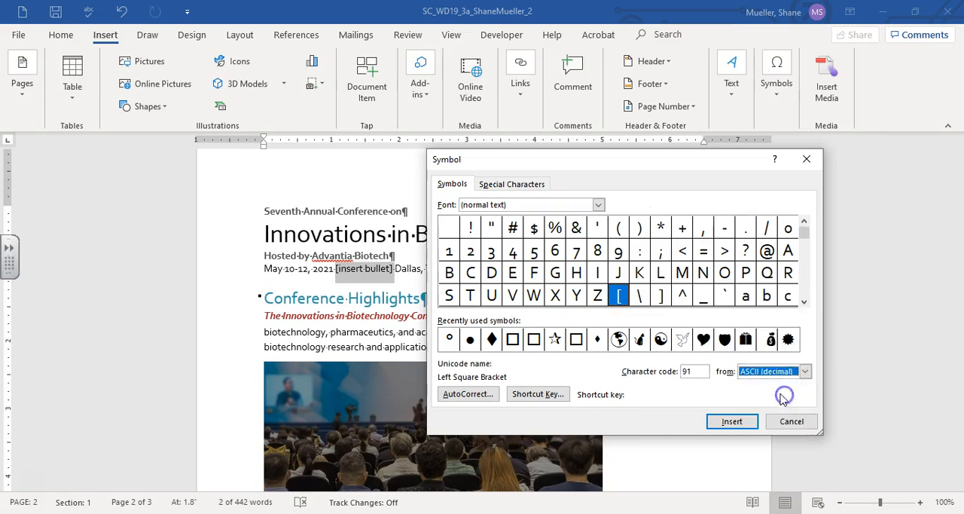
click(701, 370)
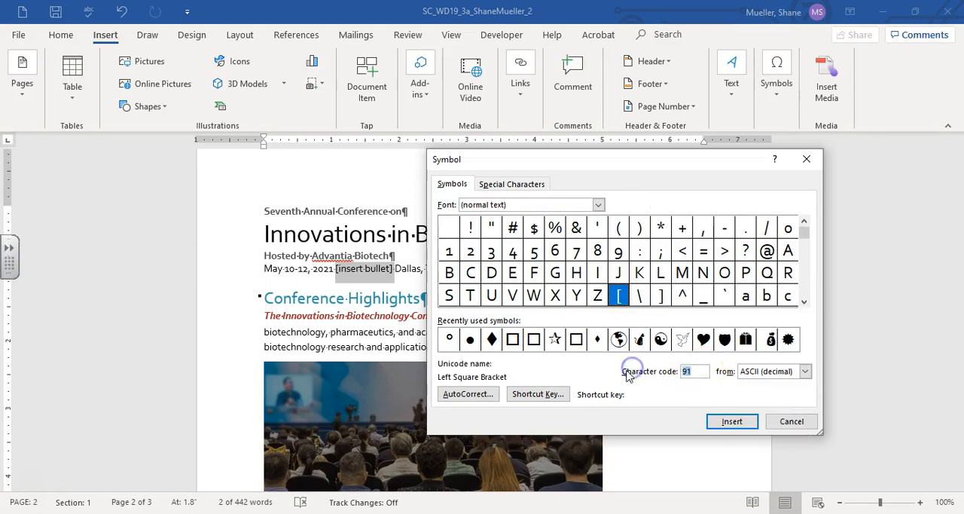
text(183)
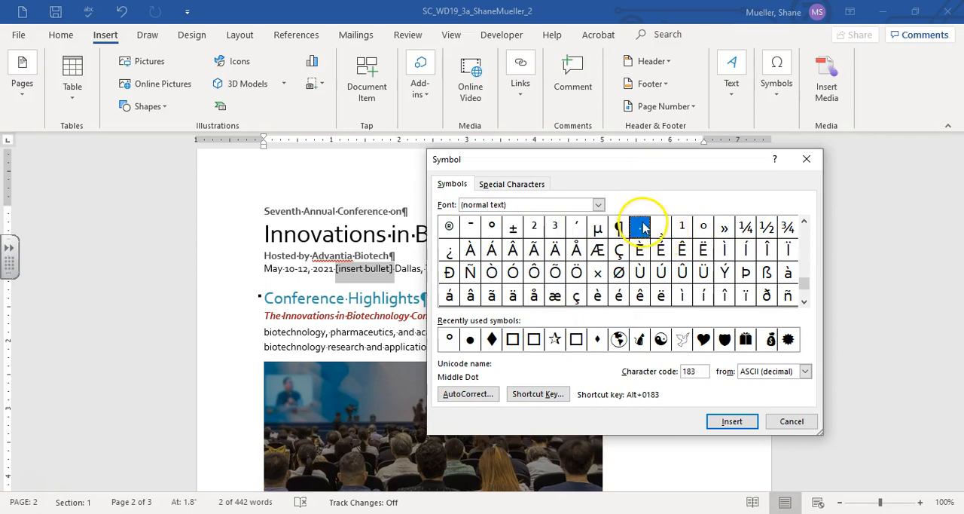
click(733, 421)
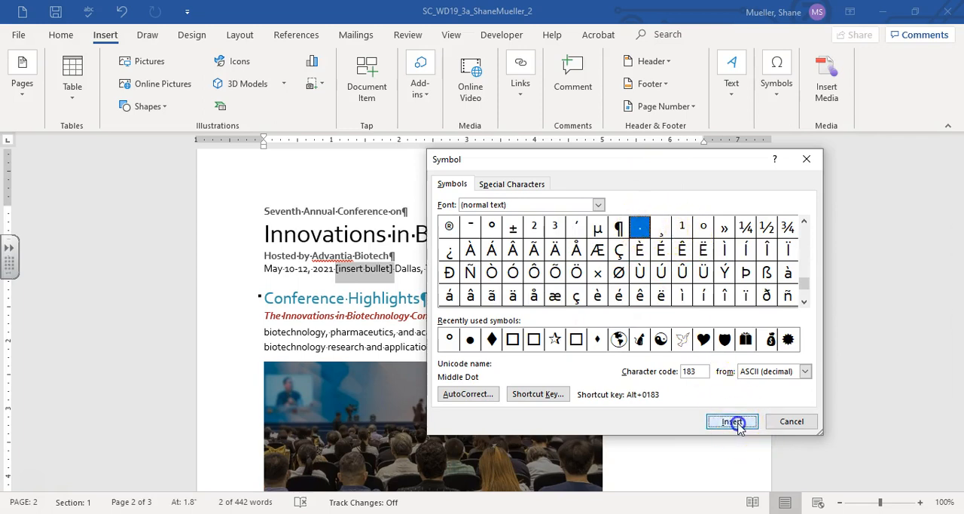
click(791, 421)
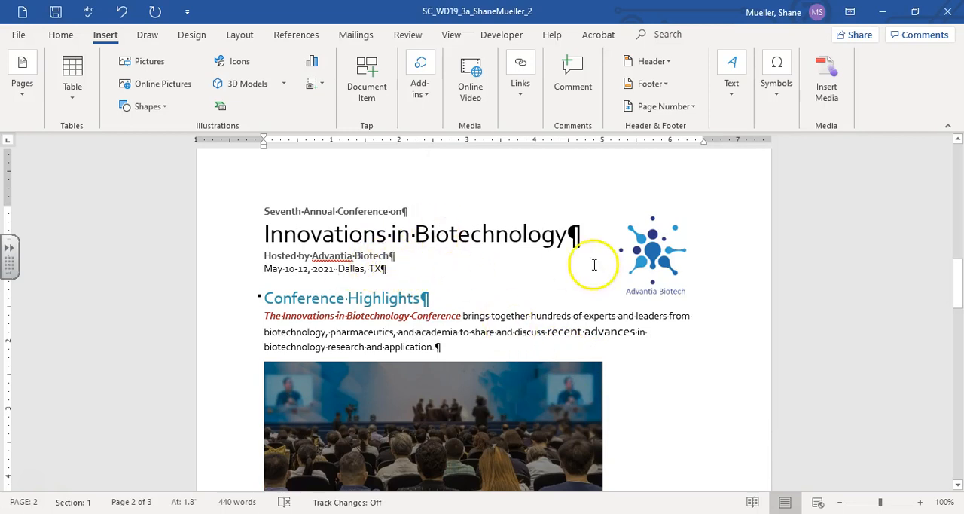
Step: Add a space between the middle dot and "Dallas, TX" in the date line
click(922, 506)
click(923, 506)
click(923, 505)
click(923, 505)
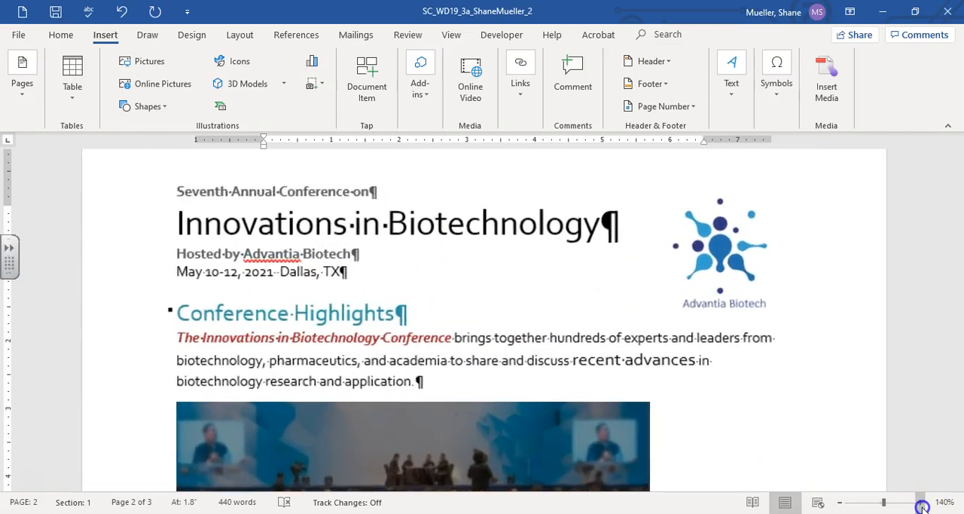
click(923, 505)
click(923, 505)
click(922, 506)
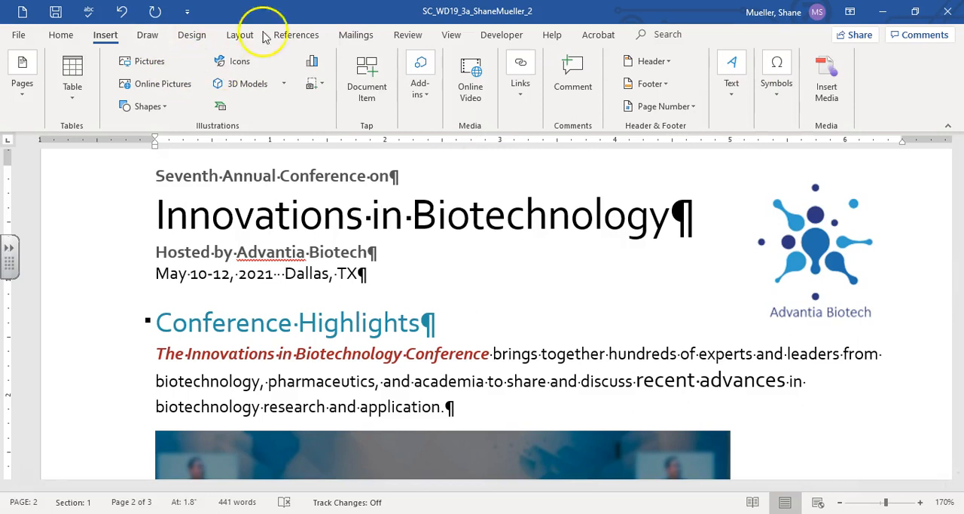
Step: Examine the middle dot and its spacing in the conference date line with formatting marks hidden and shown
click(60, 35)
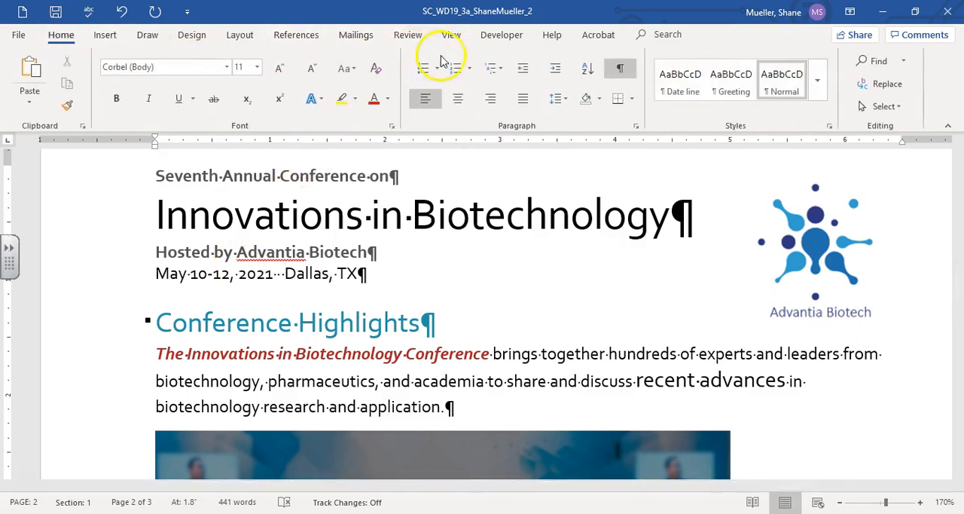
click(624, 69)
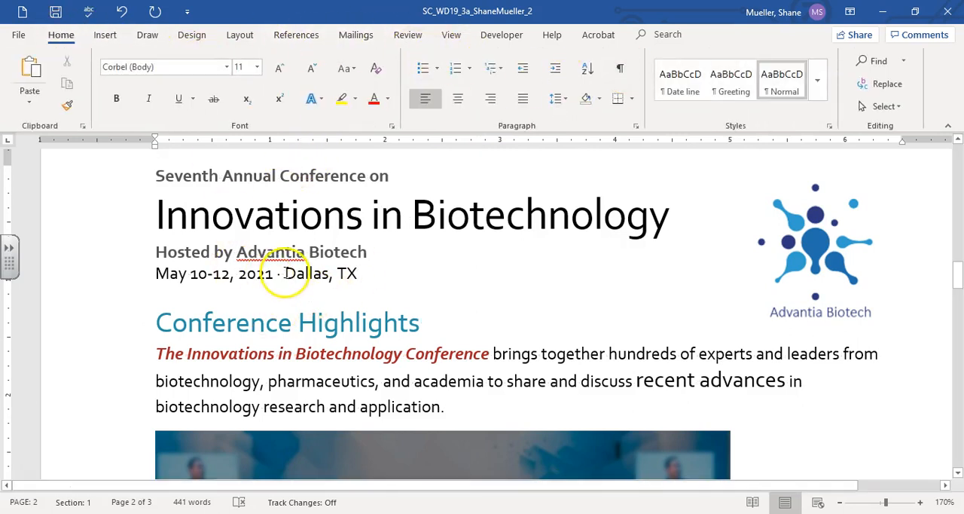
click(620, 69)
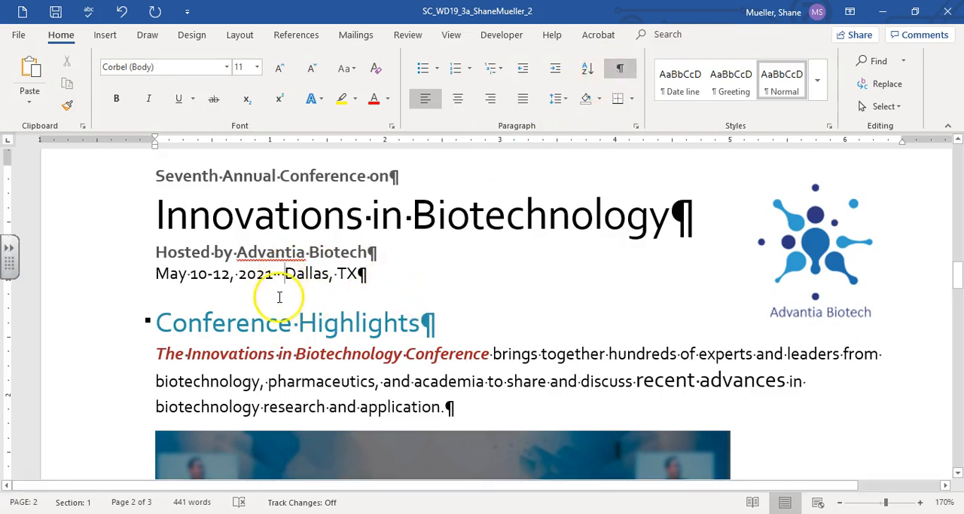
click(276, 274)
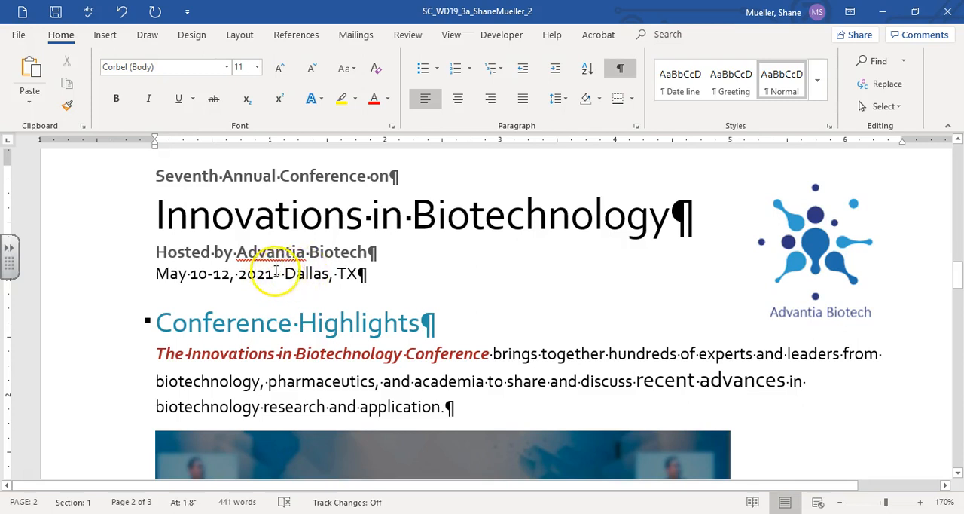
click(621, 70)
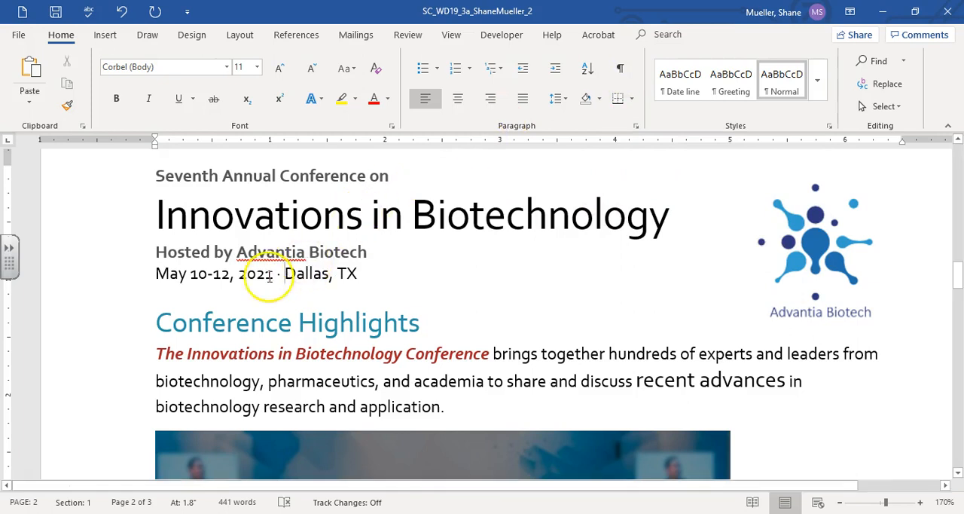
click(620, 69)
click(882, 503)
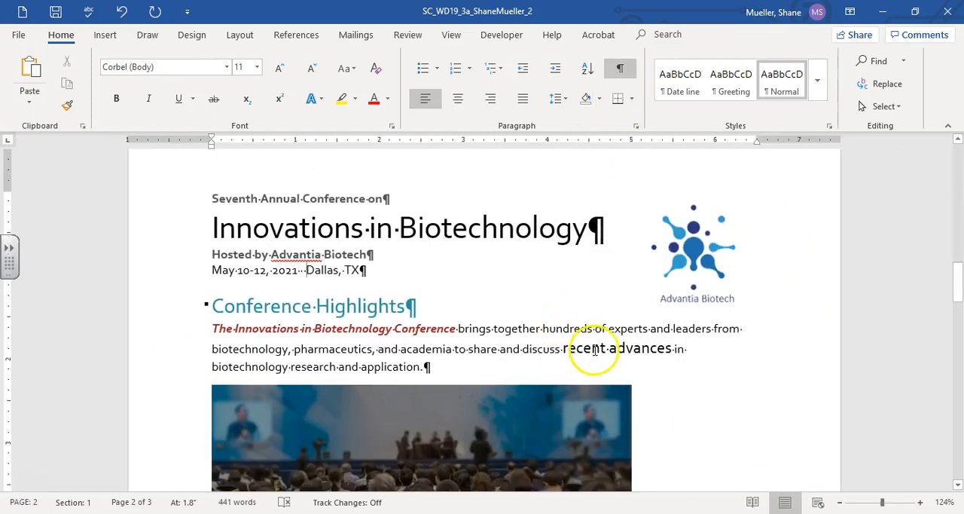
click(880, 503)
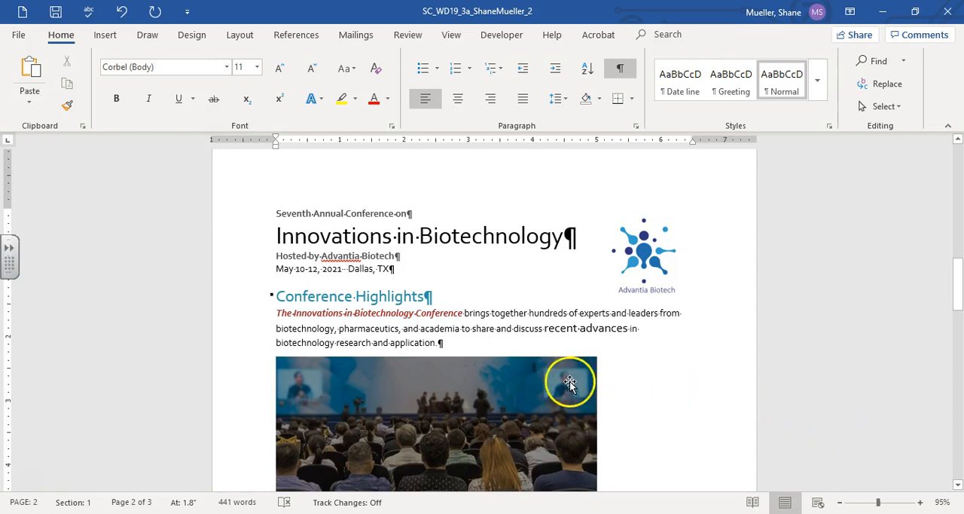
Step: Set the font size of the "Conference Highlights" heading to 16 points
click(254, 299)
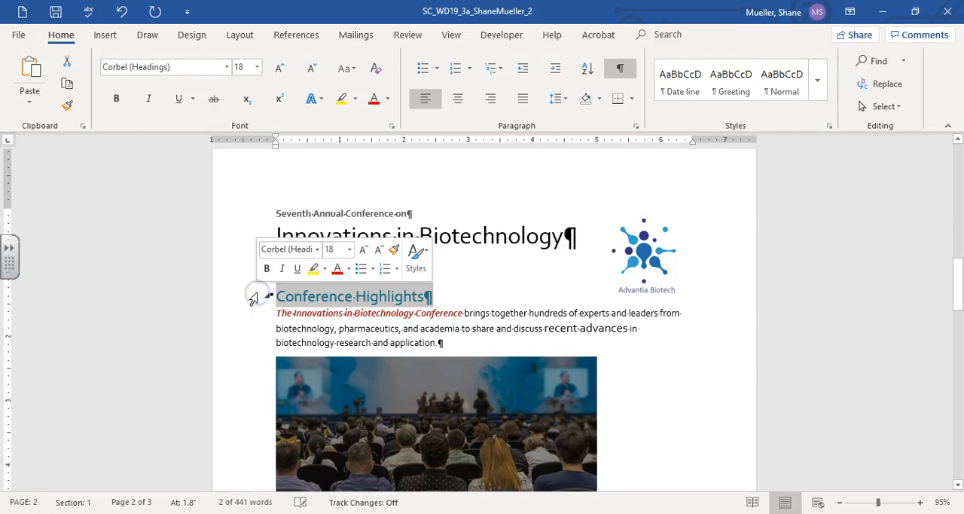
click(350, 251)
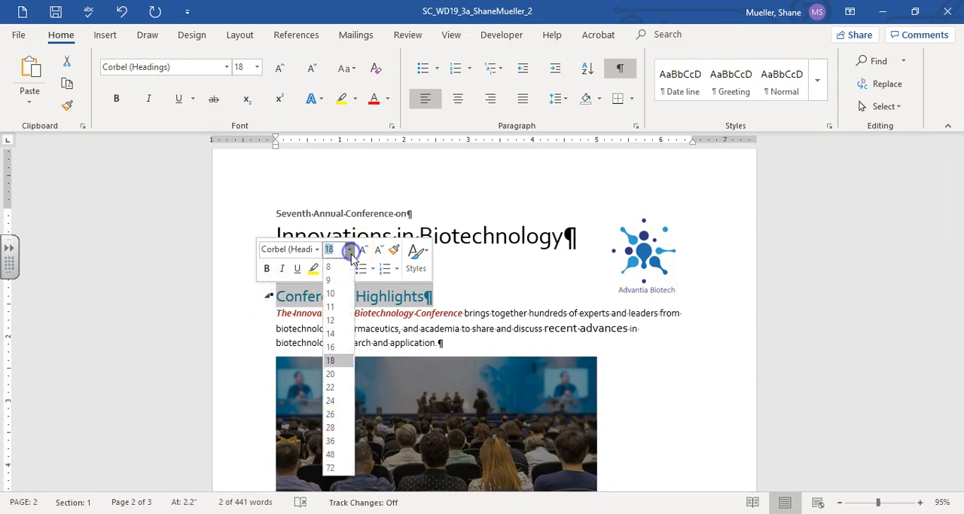
click(336, 347)
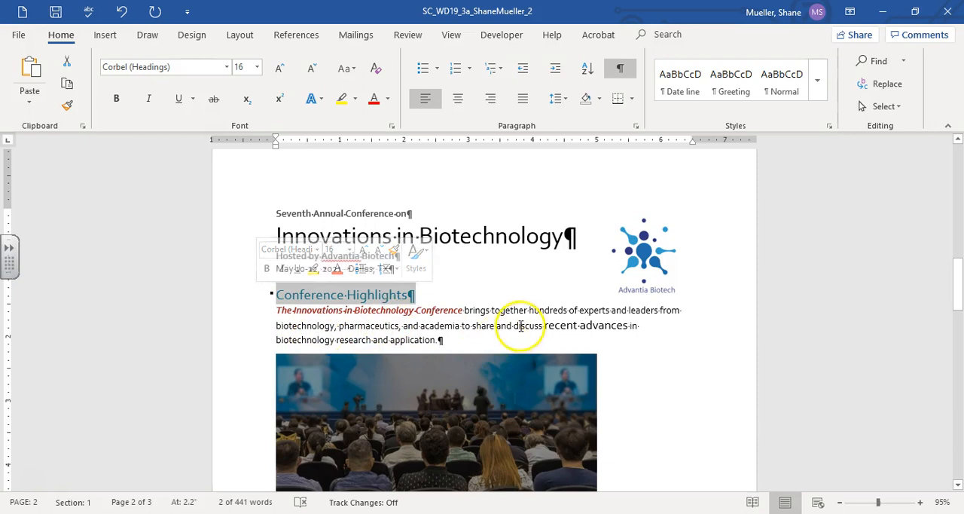
Step: Clear all formatting from the paragraph below the "Conference Highlights" heading
click(415, 324)
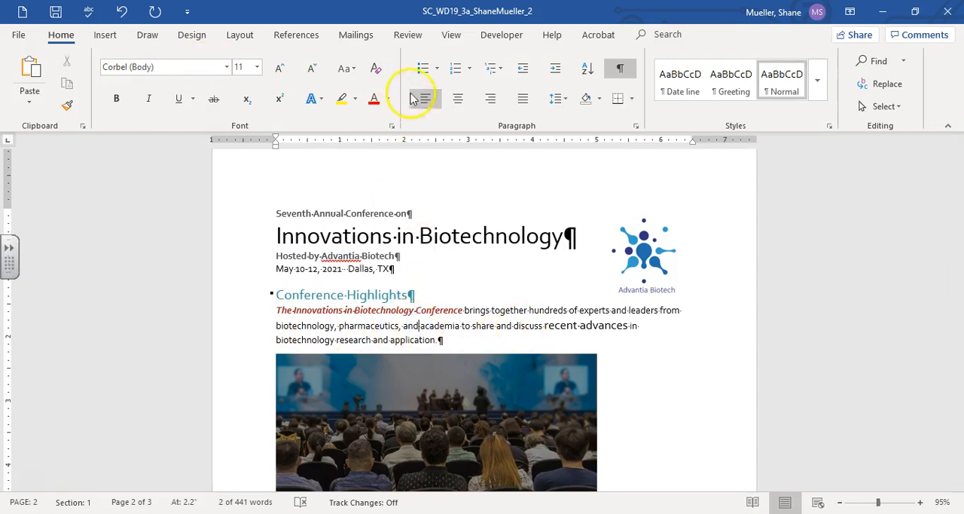
click(375, 68)
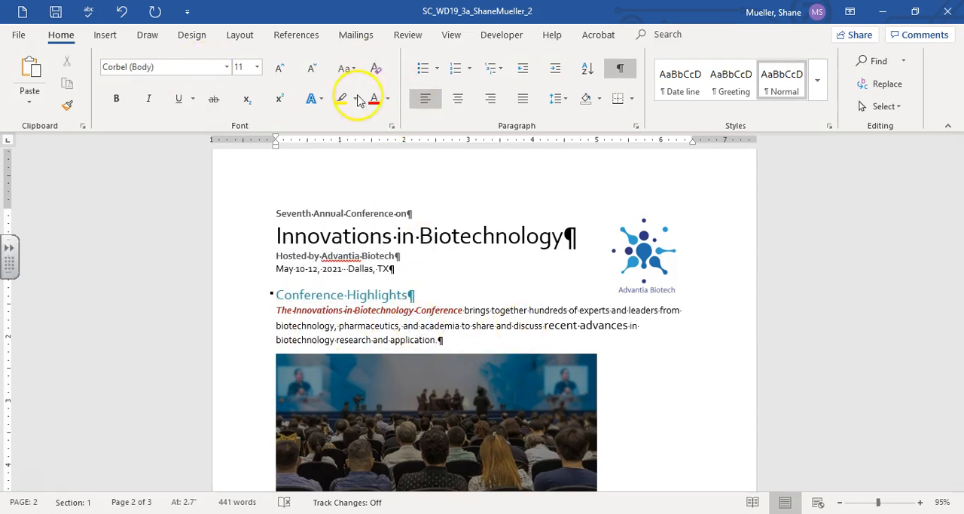
drag(248, 309, 253, 338)
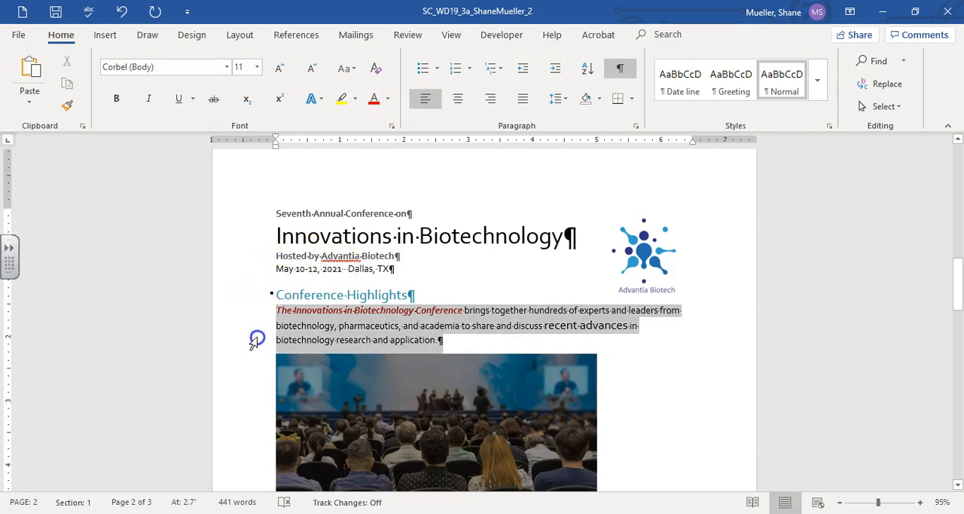
click(375, 69)
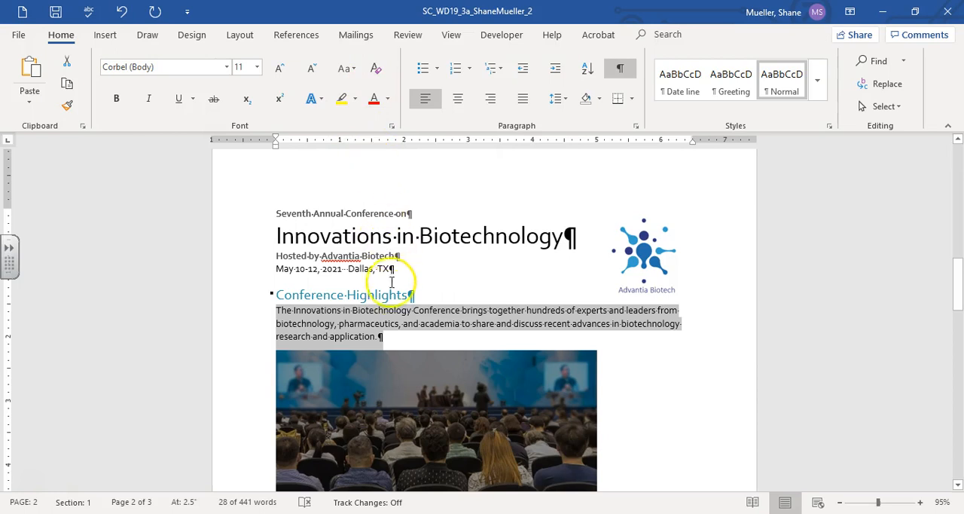
Step: Correct the conference audience picture with the Brightness: +40% Contrast: +20% preset
scroll(400, 290, down, 2)
click(493, 338)
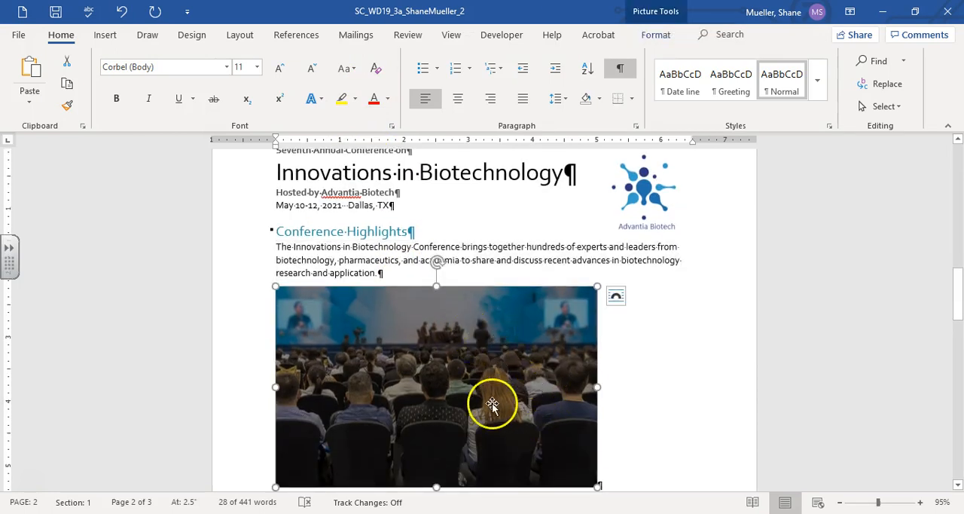
scroll(492, 405, down, 1)
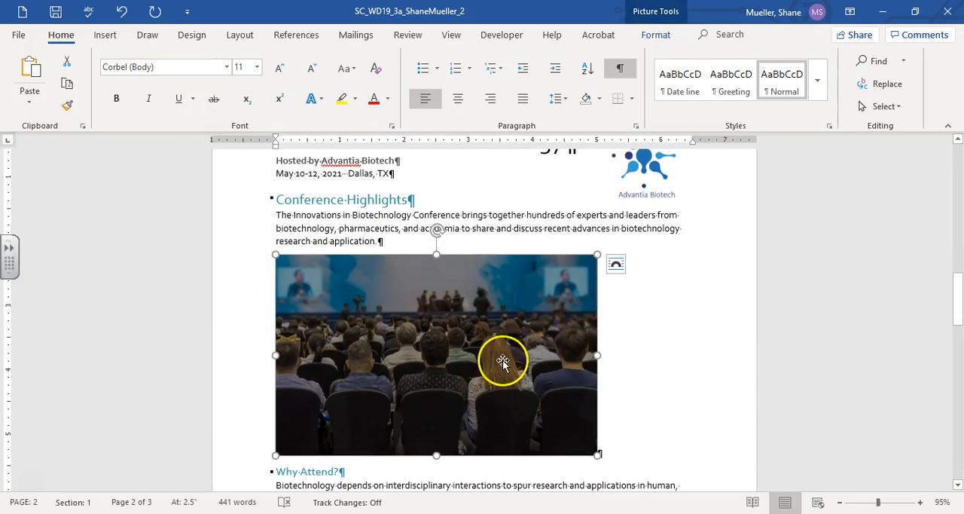
click(659, 35)
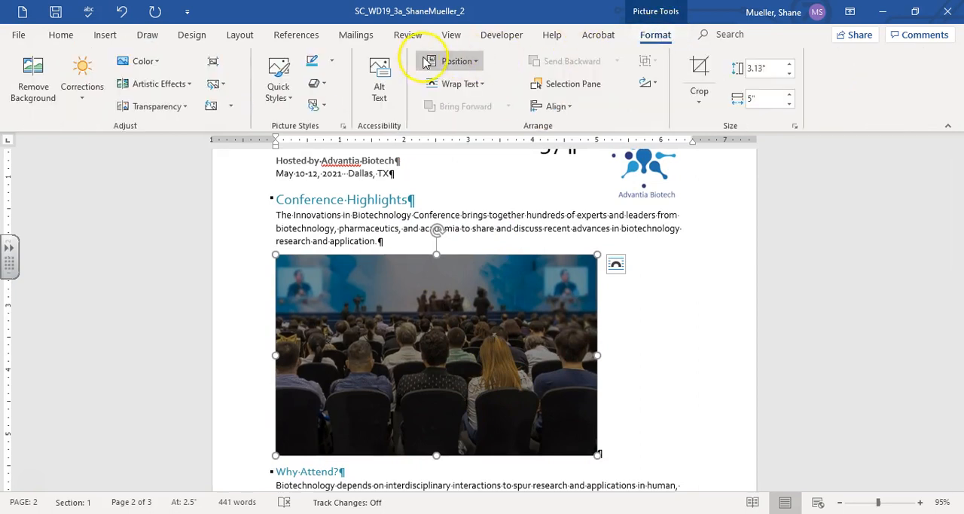
click(84, 98)
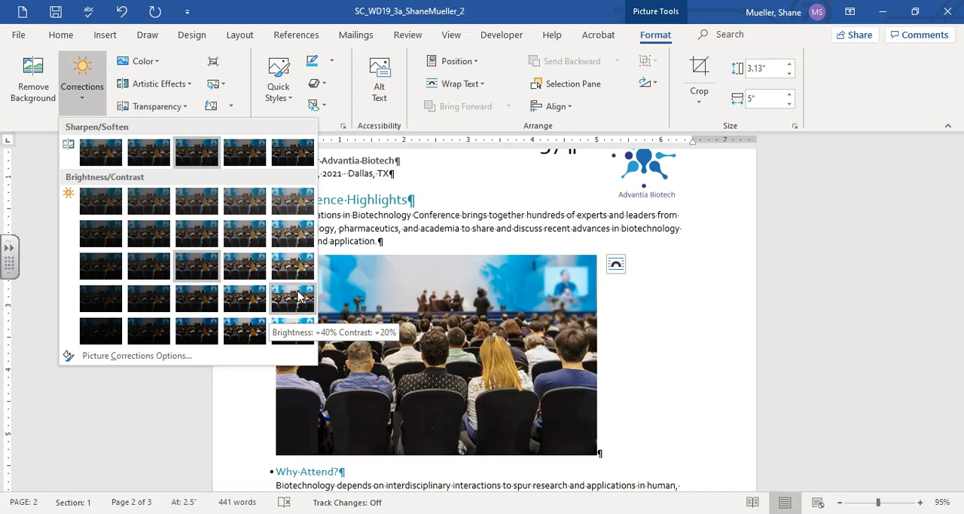
click(299, 295)
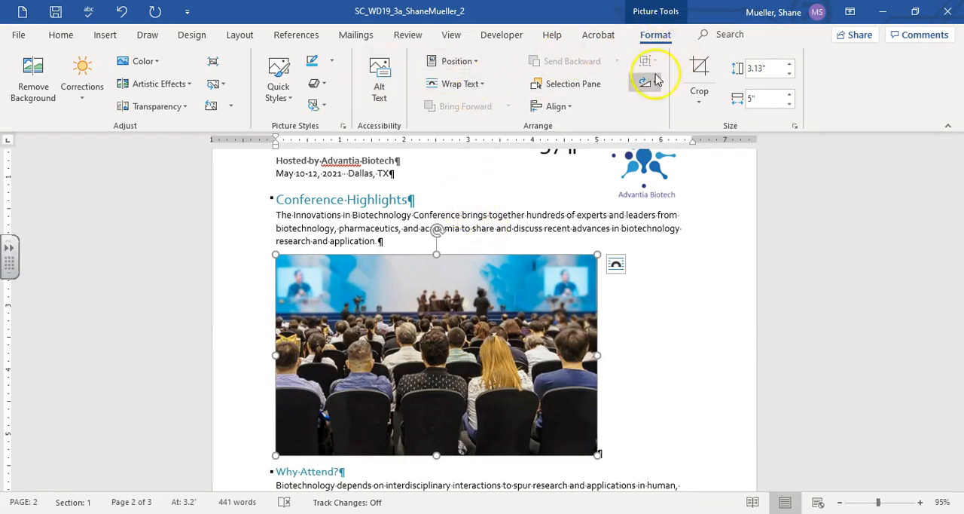
Step: Add the alt text "People attending the 2020 conference" to the audience picture
click(381, 68)
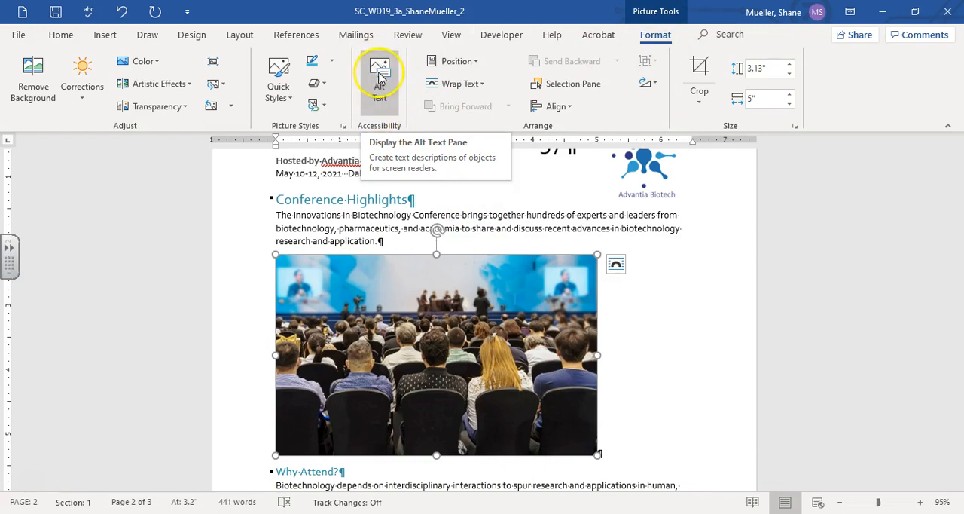
click(381, 73)
click(849, 237)
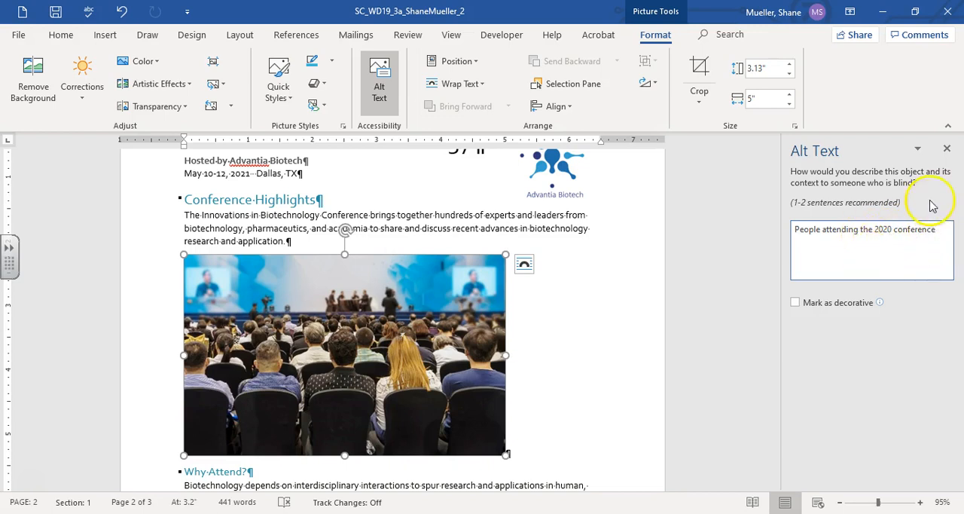
click(947, 150)
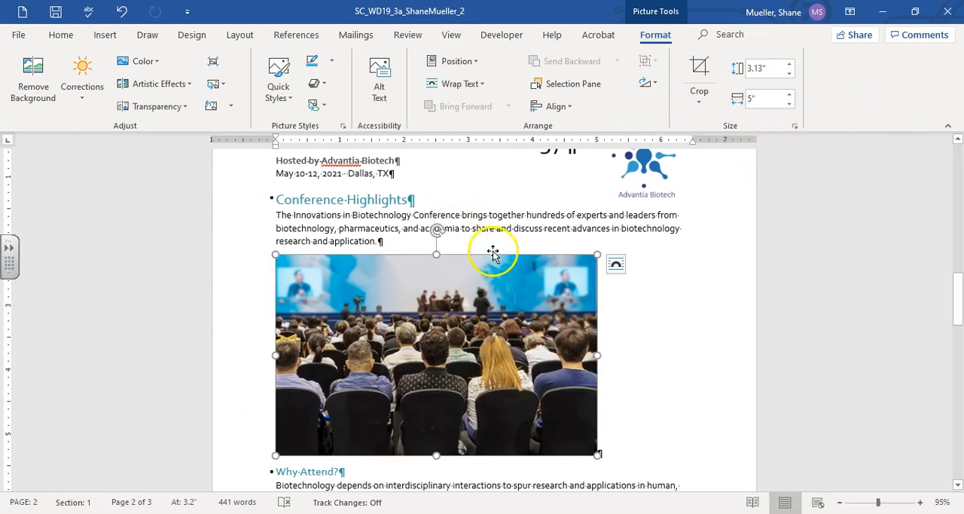
Step: Insert the first Matrix-type SmartArt graphic in the blank paragraph below the Conference Programs introduction
scroll(609, 222, down, 10)
scroll(613, 226, down, 5)
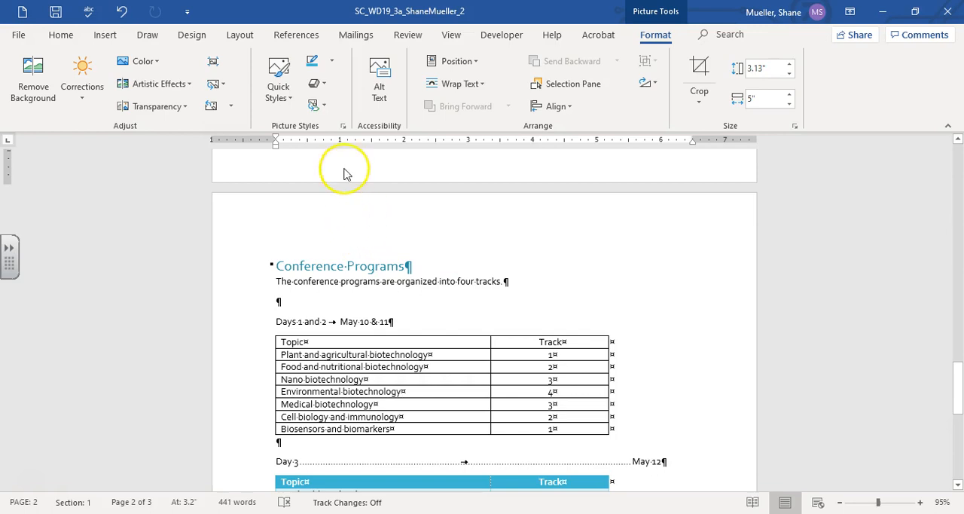
click(280, 303)
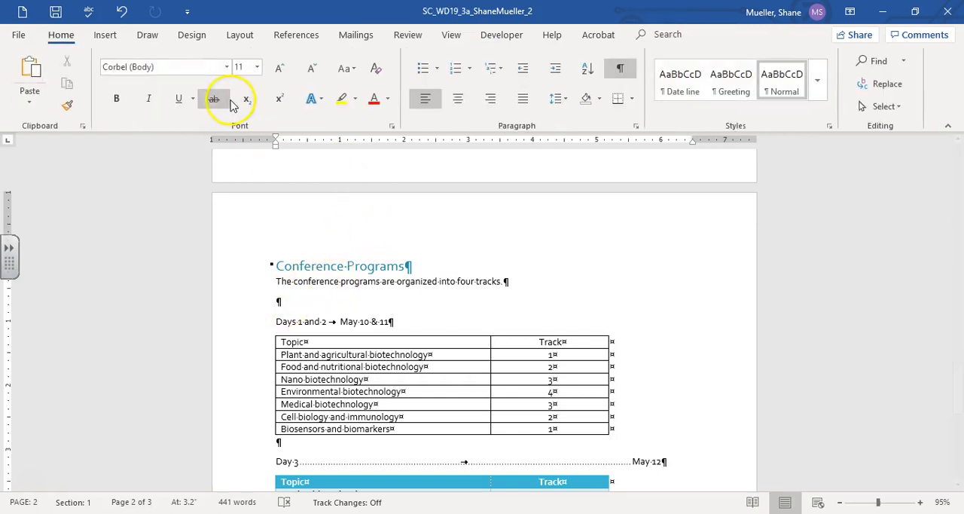
click(105, 36)
click(220, 107)
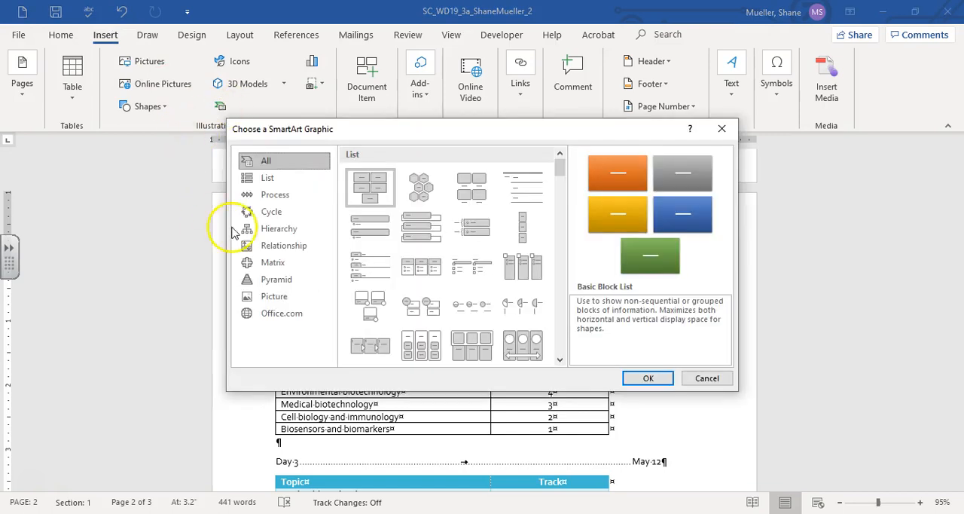
click(255, 263)
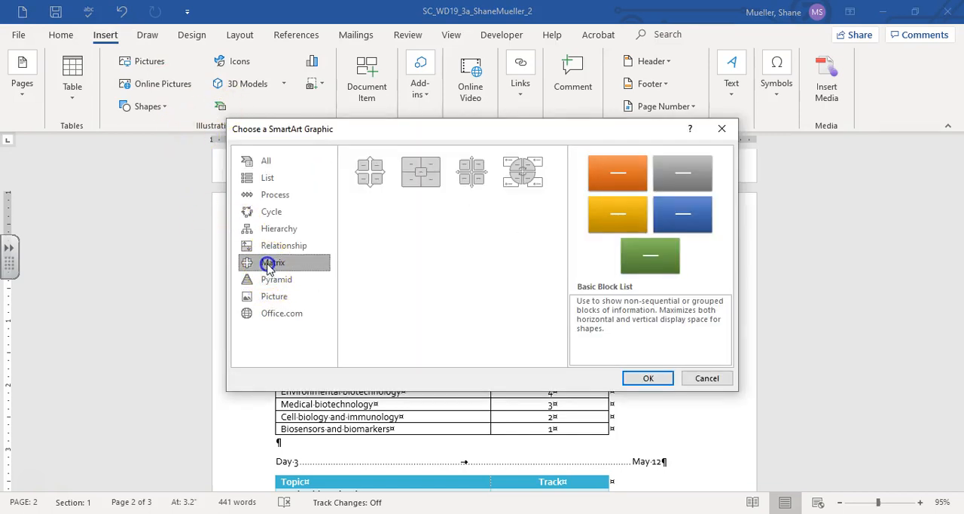
click(371, 175)
click(648, 378)
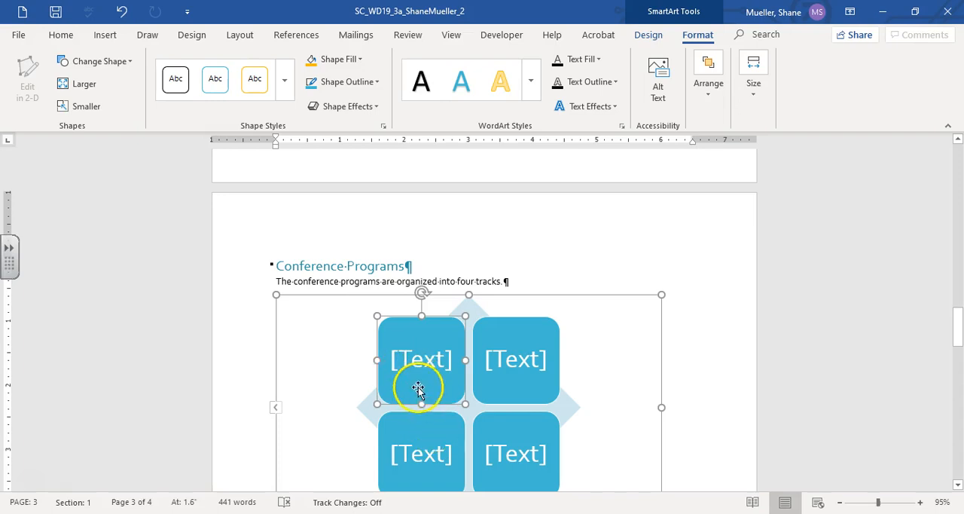
Step: Label the matrix's upper two shapes "1 Testing" and "2 Material", with each number on its own line
click(425, 356)
text(1 Testing)
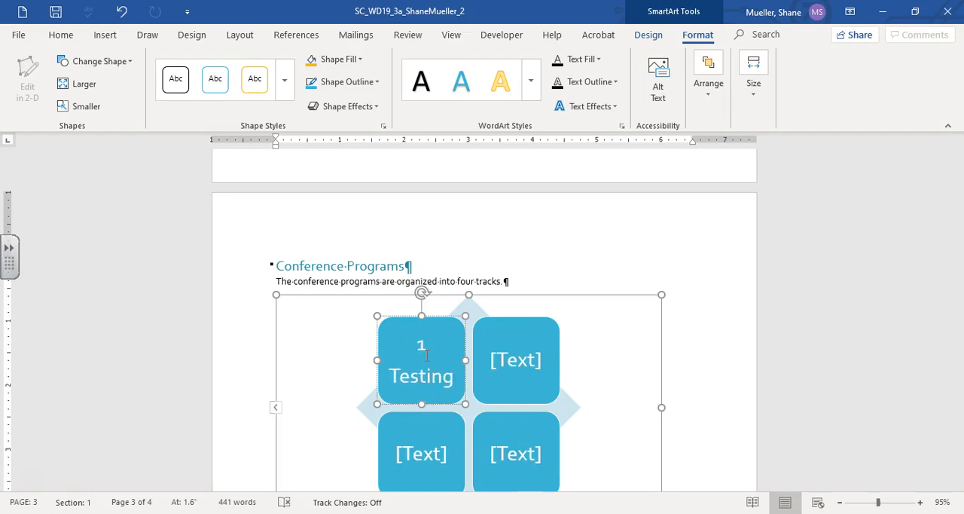
click(510, 355)
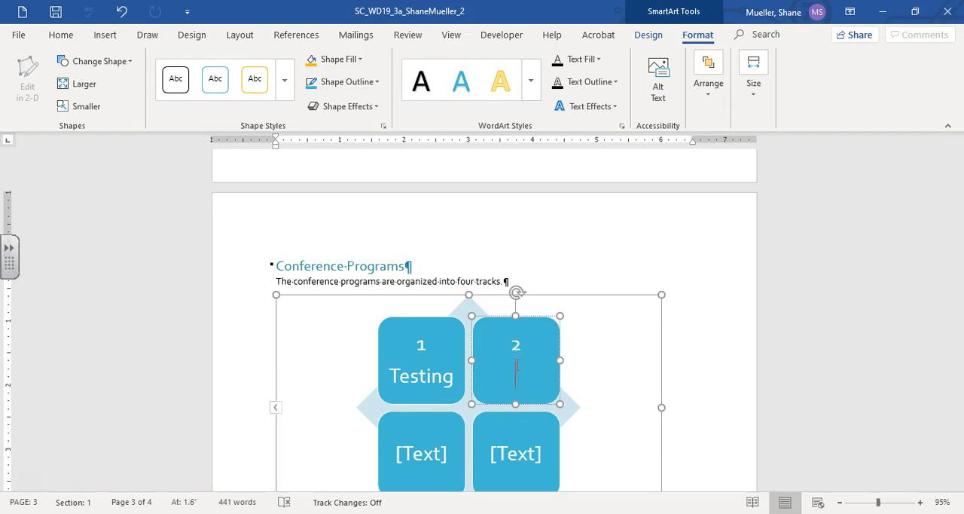
text(aterial)
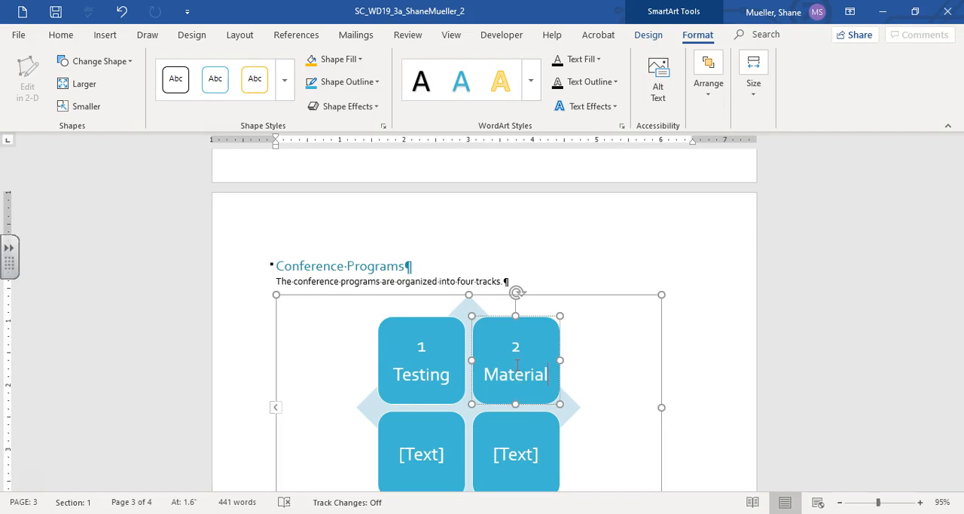
Step: Label the matrix's lower two shapes "3 Medical" and "4 Energy", with each number on its own line
click(420, 453)
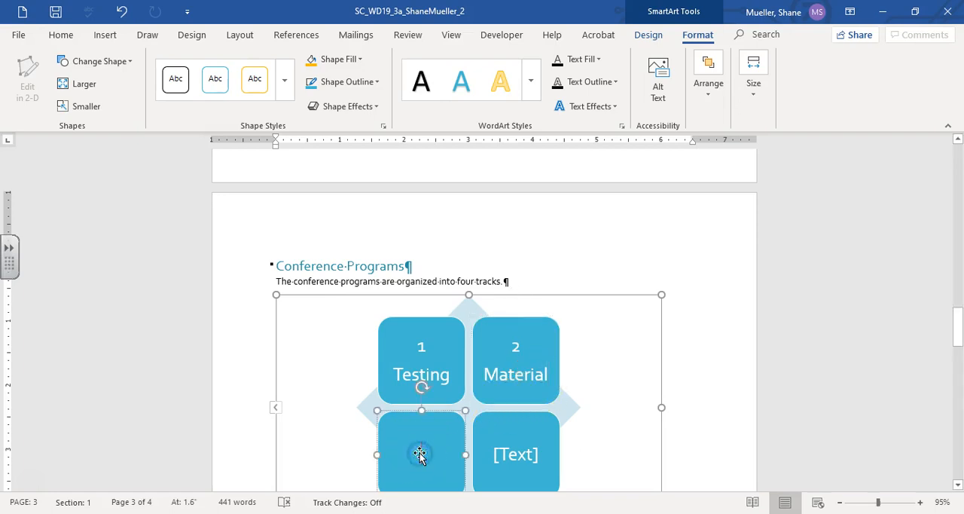
text(3 Medical)
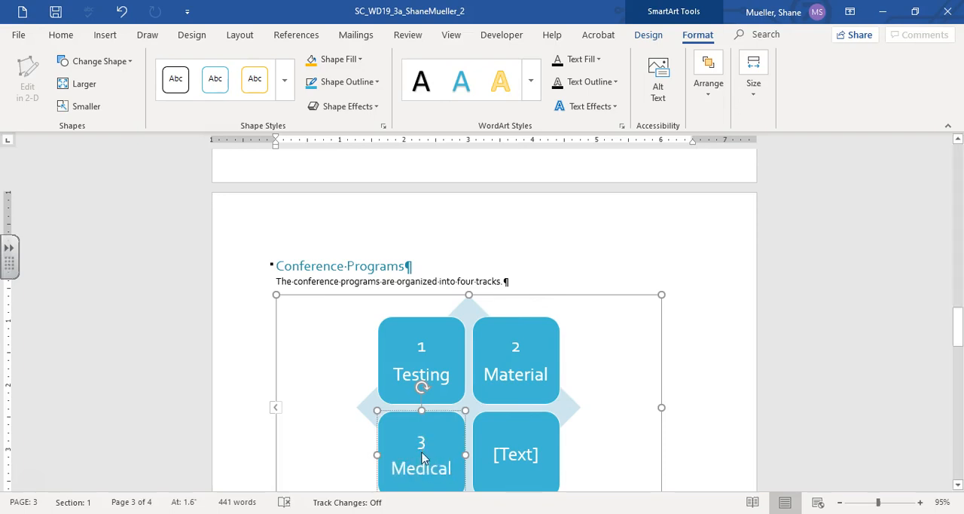
click(520, 461)
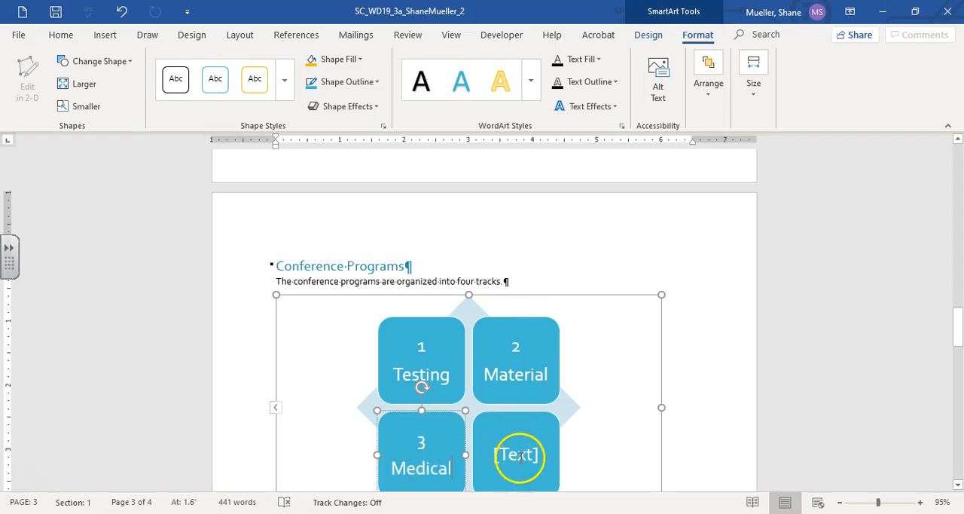
click(520, 455)
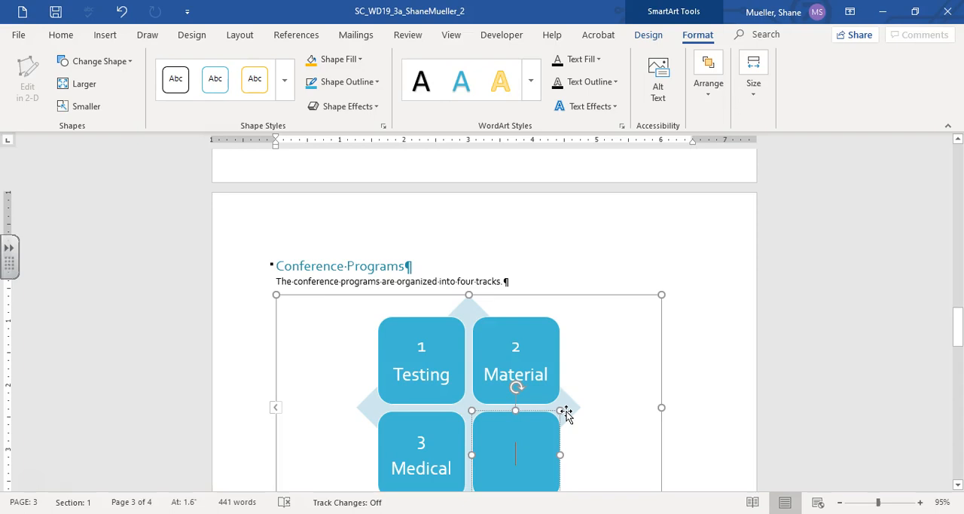
text(4 )
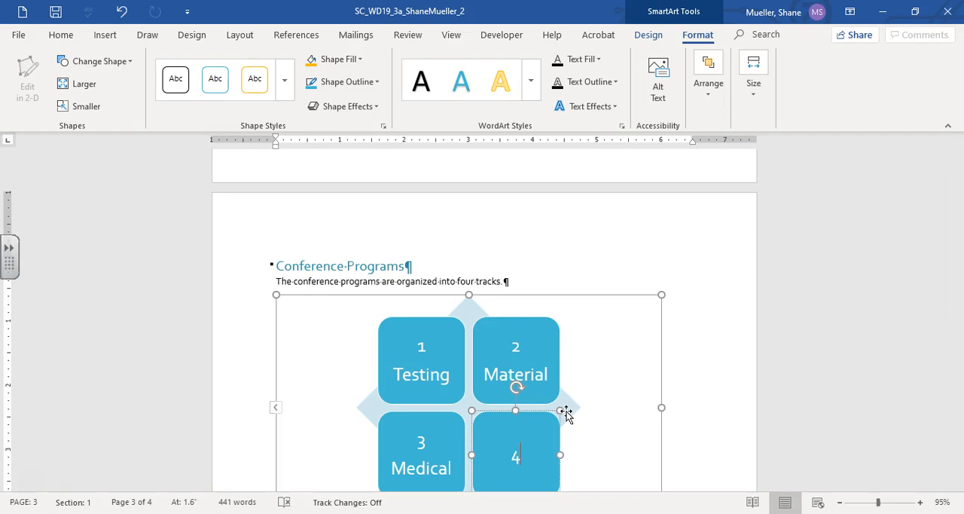
text(Energy)
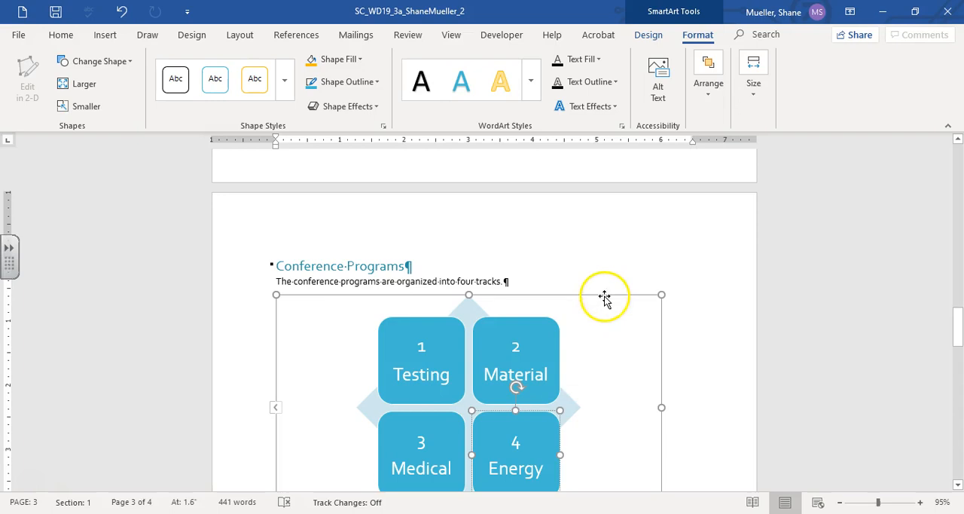
Step: Change the whole SmartArt graphic's colors to Gradient Range - Accent 1
click(660, 352)
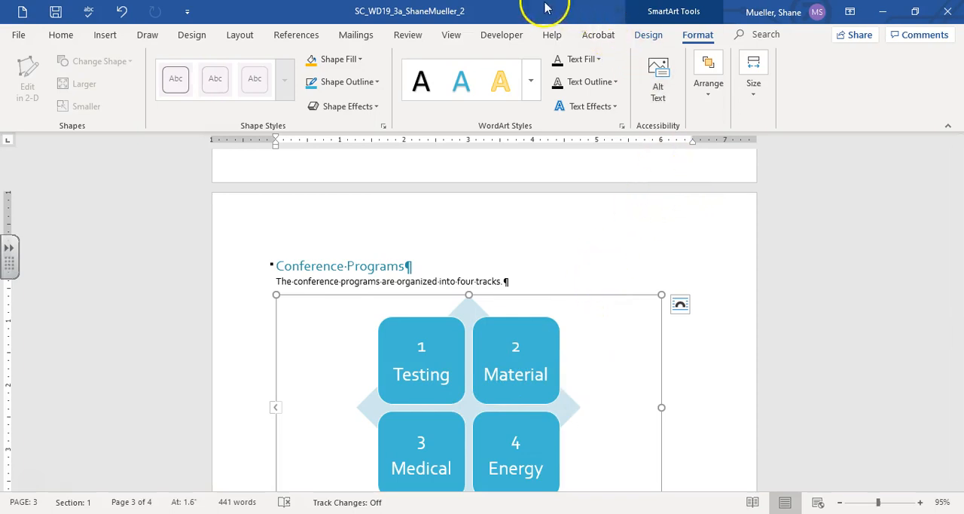
click(651, 35)
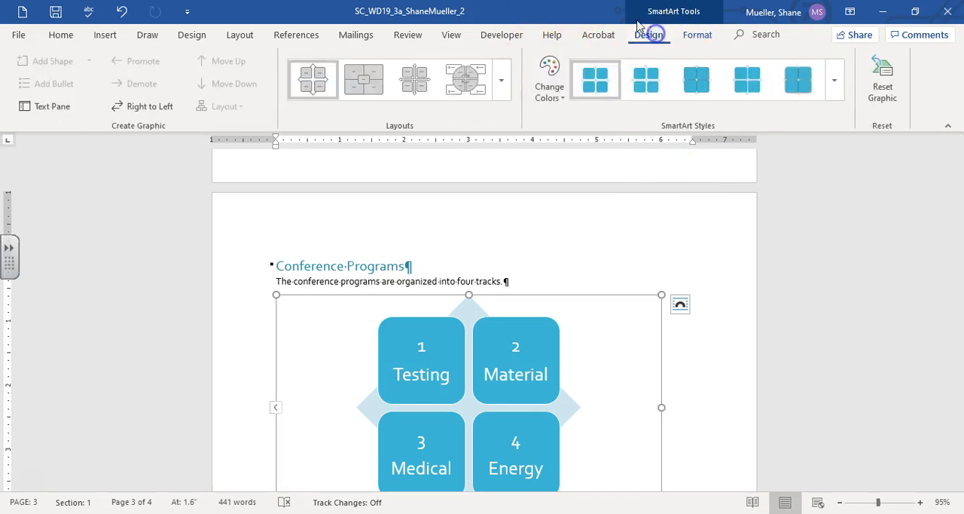
click(555, 89)
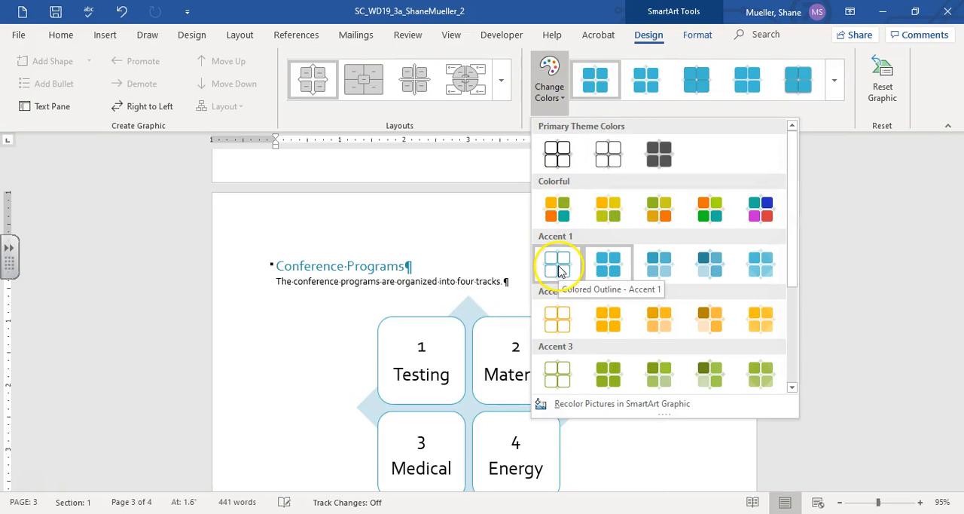
click(664, 268)
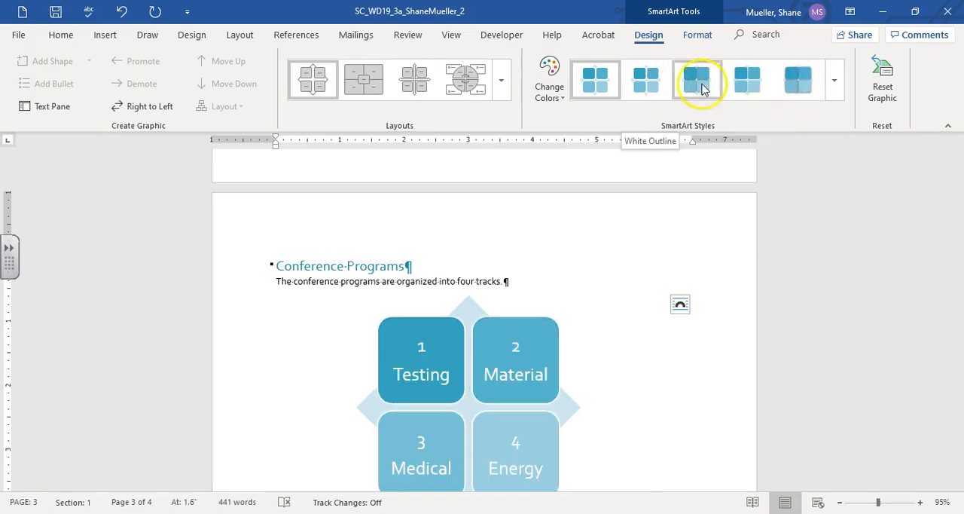
Step: Apply the Subtle Effect style to the SmartArt graphic and save the document
click(835, 81)
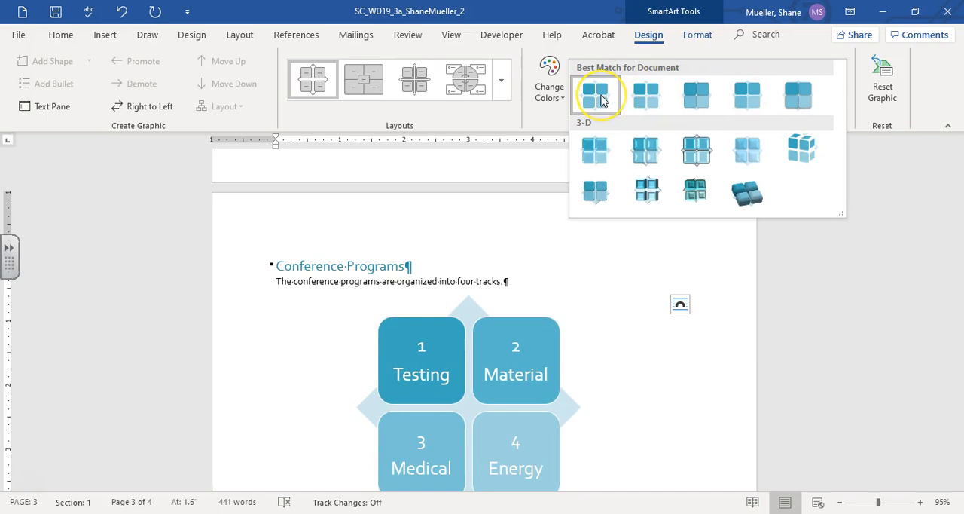
click(702, 104)
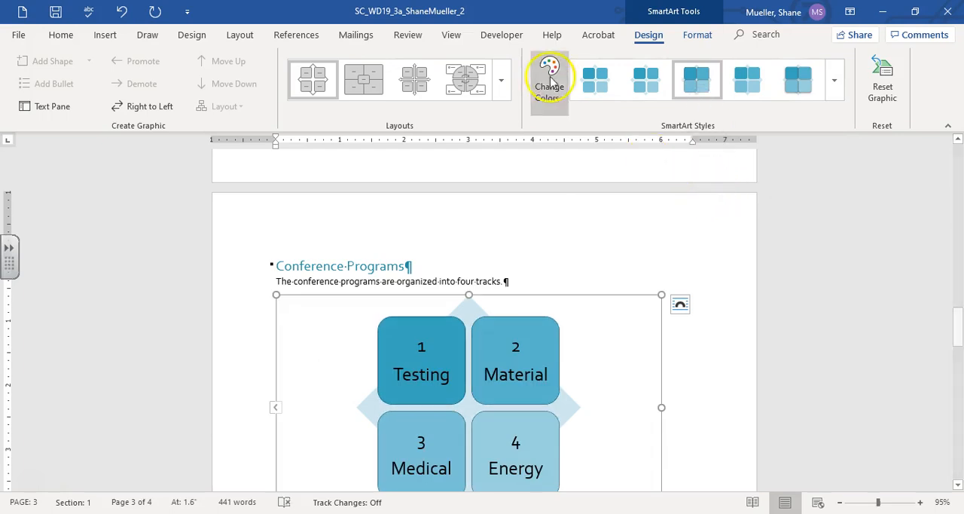
click(55, 12)
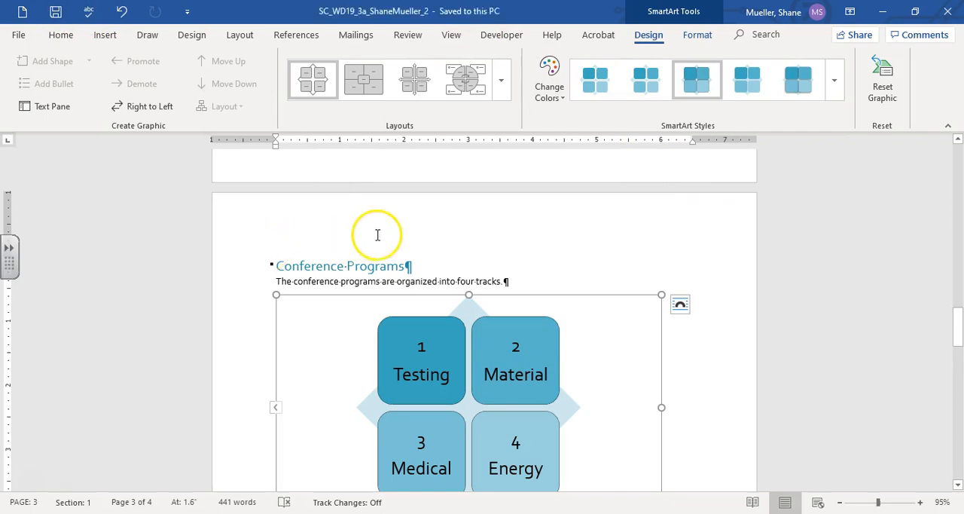
Step: Add a right-aligned tab stop at 6" with a dotted leader to the "Days 1 and 2" line
click(443, 288)
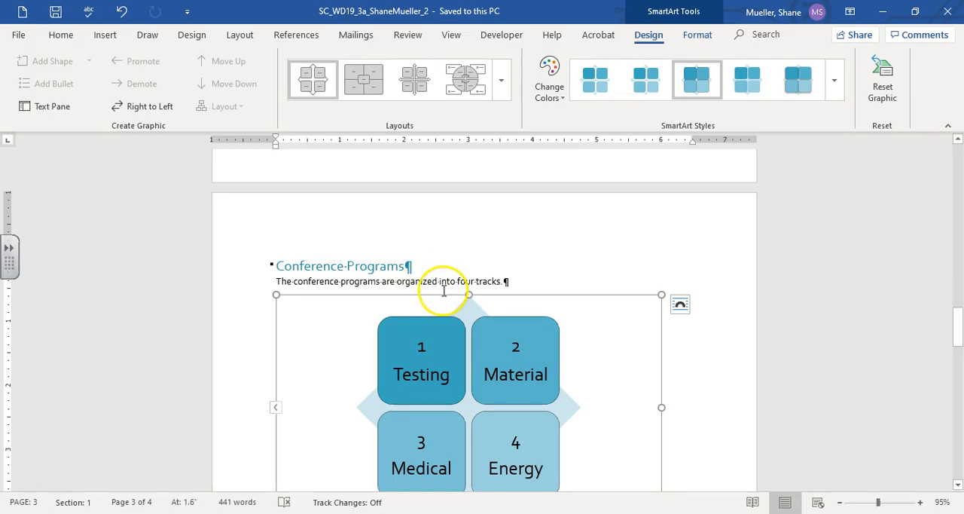
scroll(385, 316, down, 5)
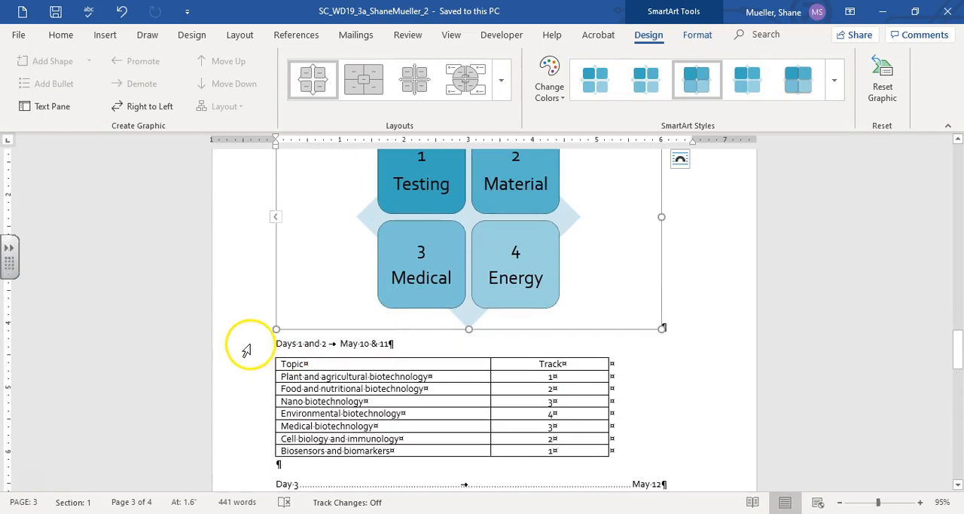
click(247, 346)
scroll(607, 373, down, 1)
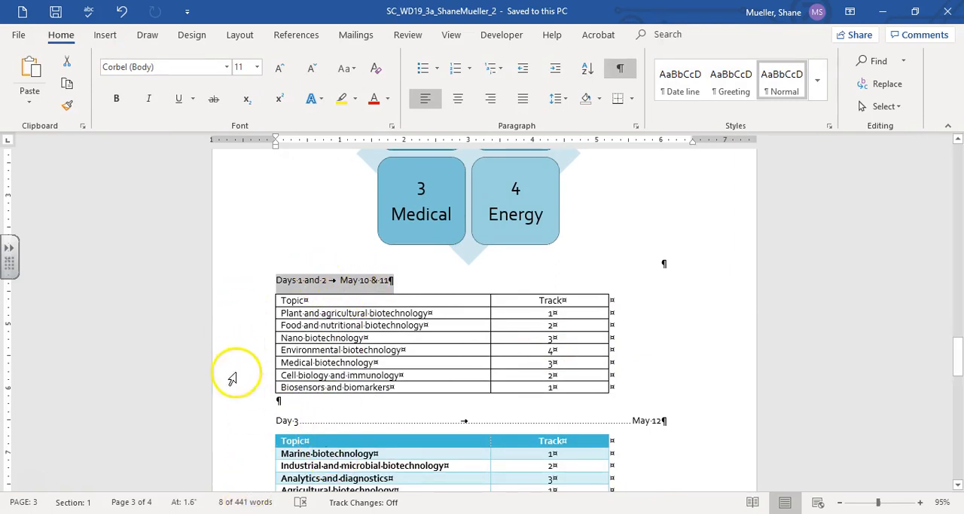
click(238, 279)
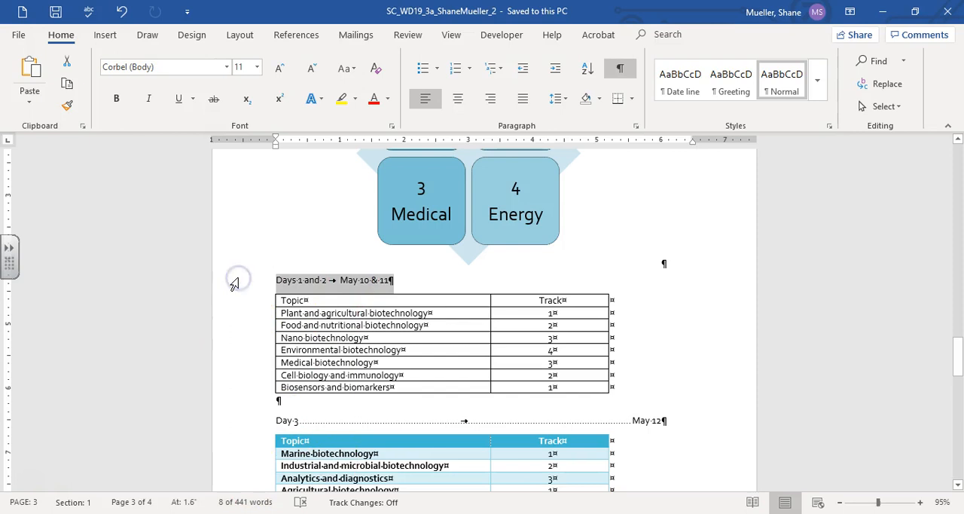
click(635, 128)
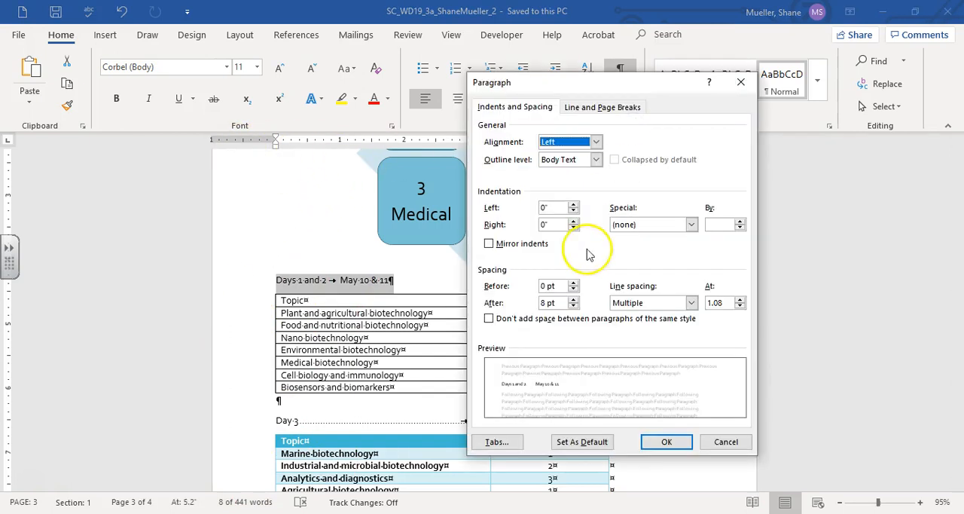
click(497, 443)
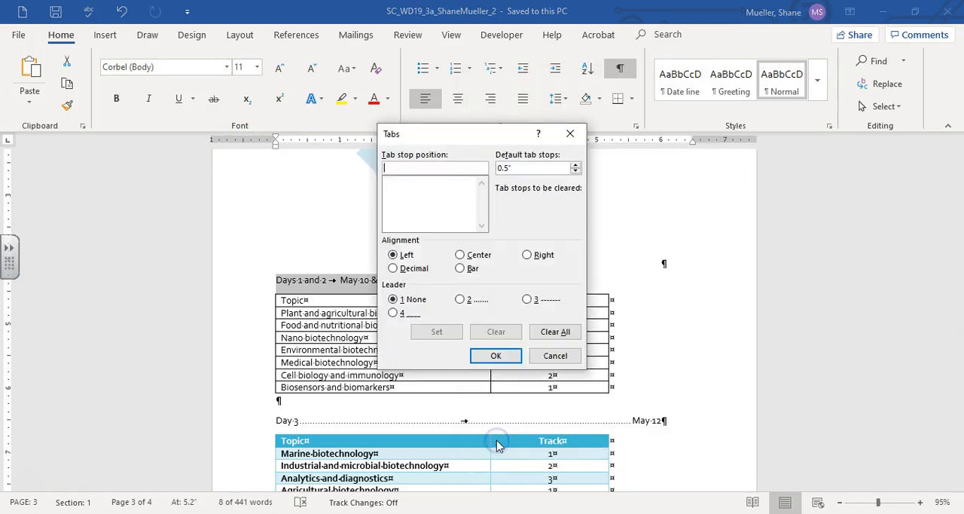
click(410, 164)
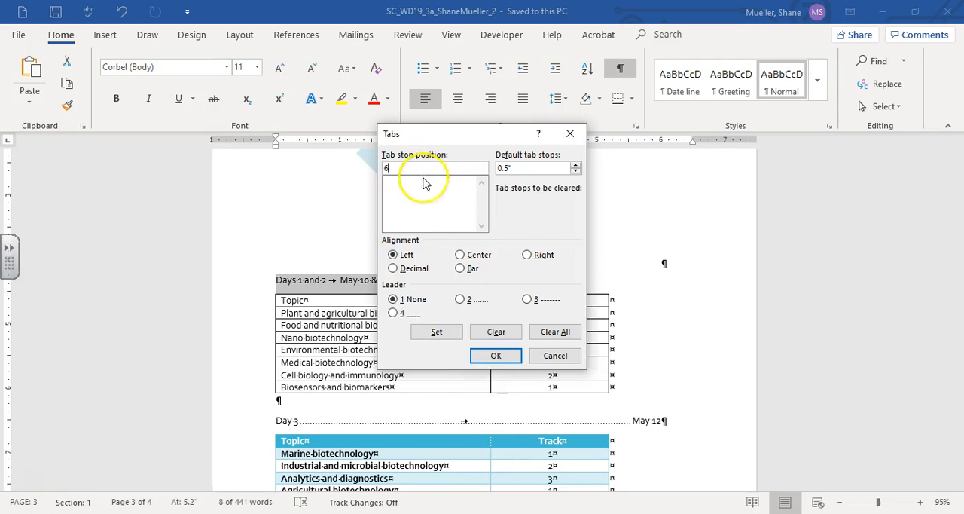
click(528, 255)
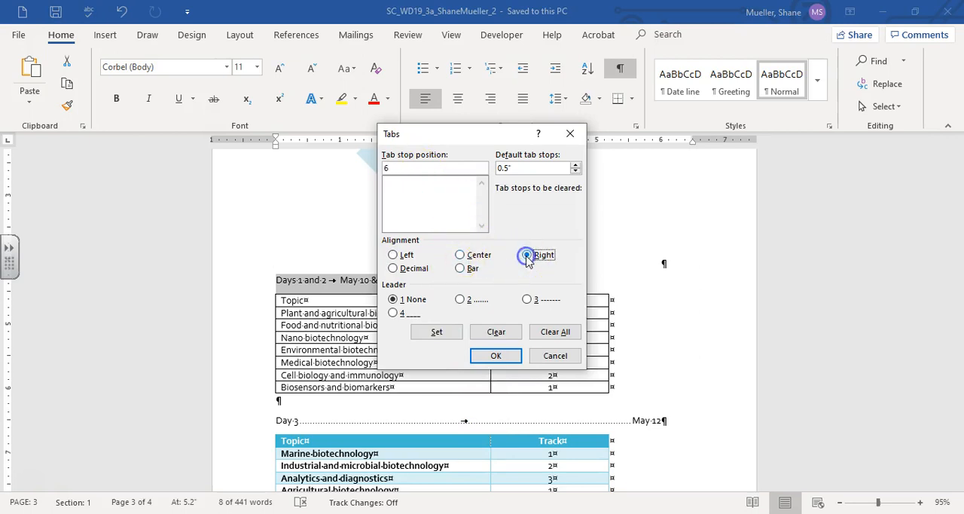
click(459, 300)
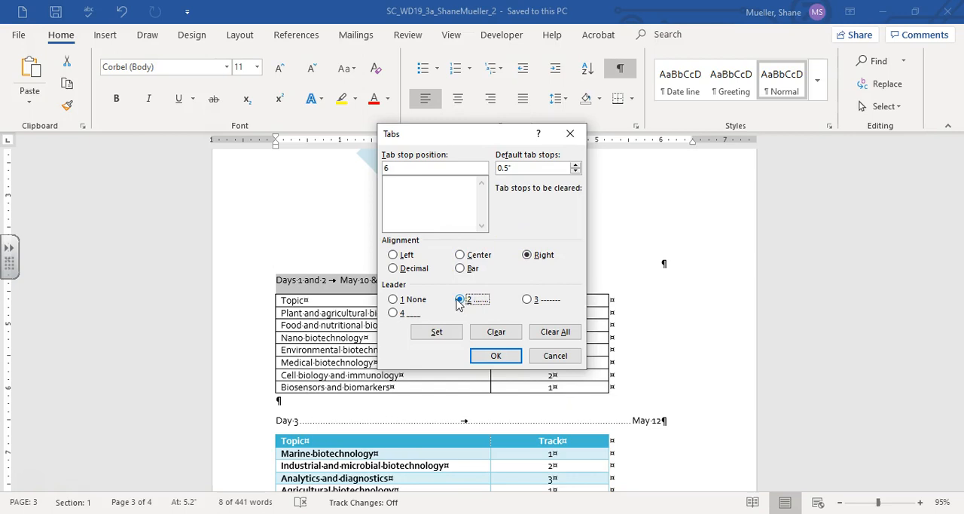
click(437, 332)
click(496, 356)
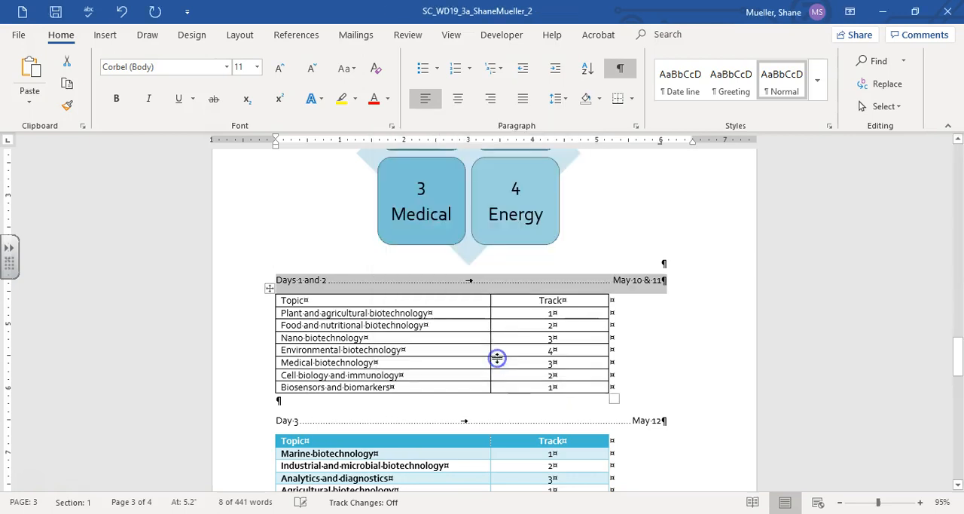
click(643, 419)
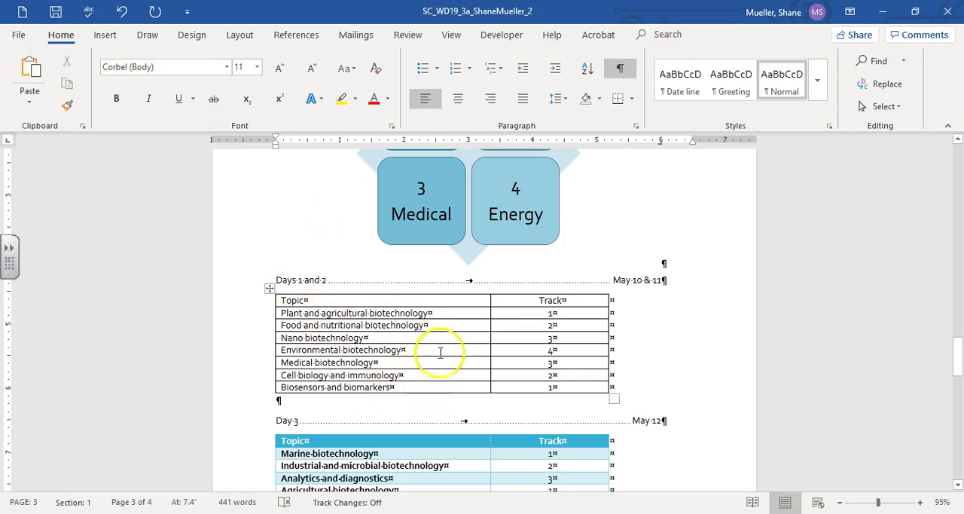
Step: Add a row at the end of the Days 1 and 2 table with topic "Energy research" and track 4
scroll(467, 377, down, 2)
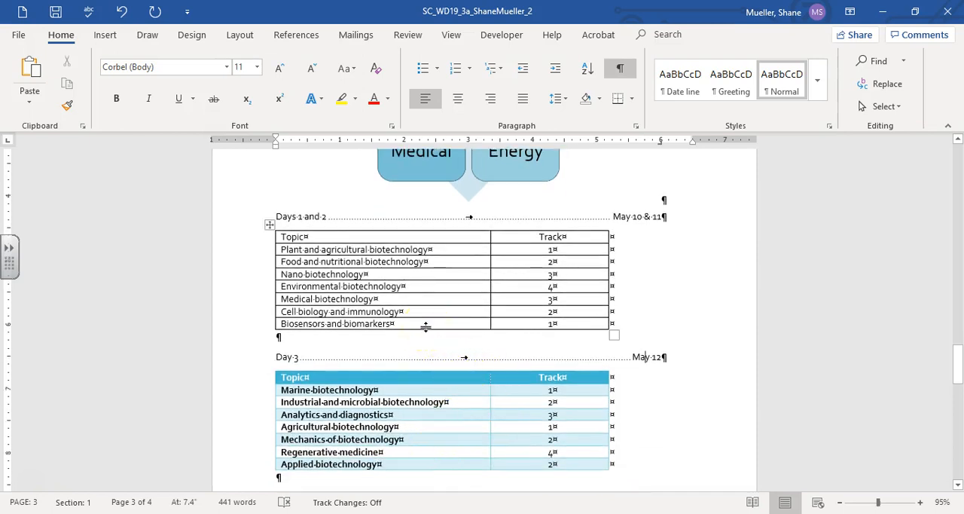
click(419, 325)
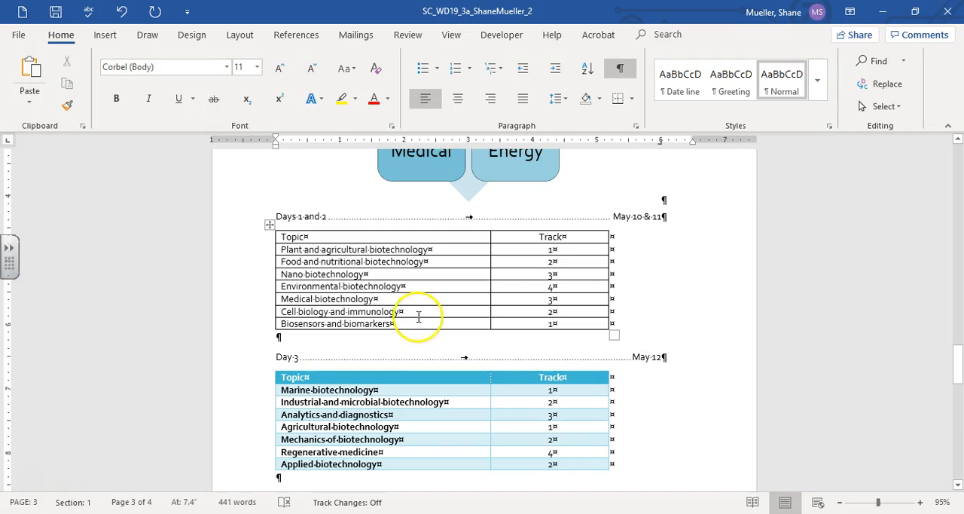
click(413, 324)
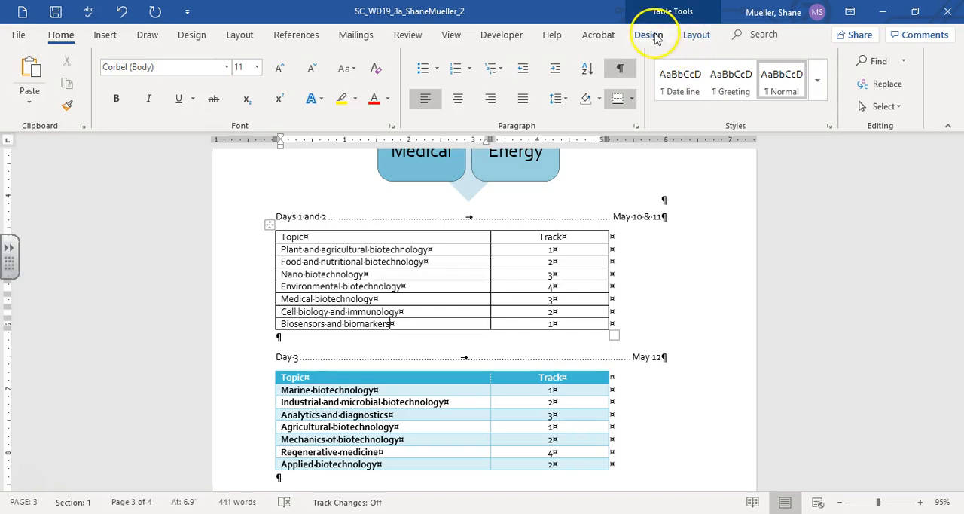
click(697, 38)
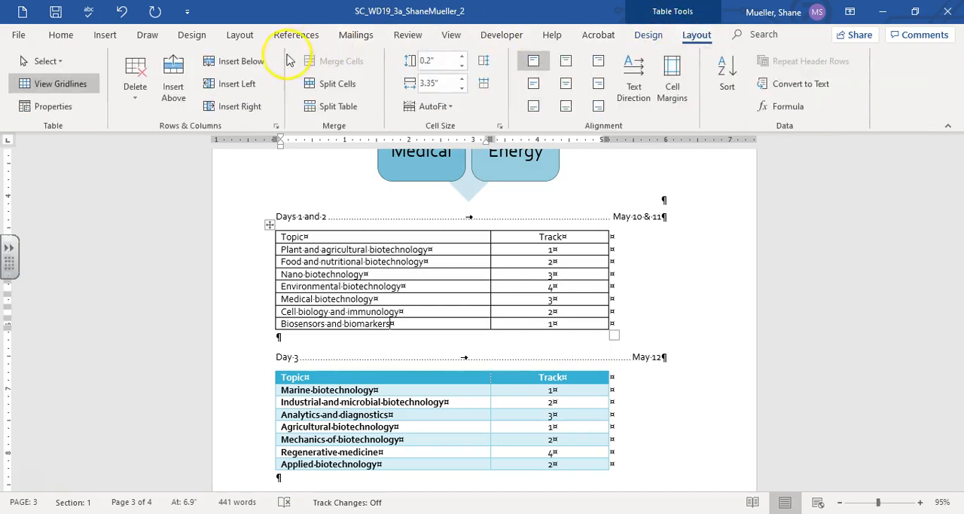
click(252, 65)
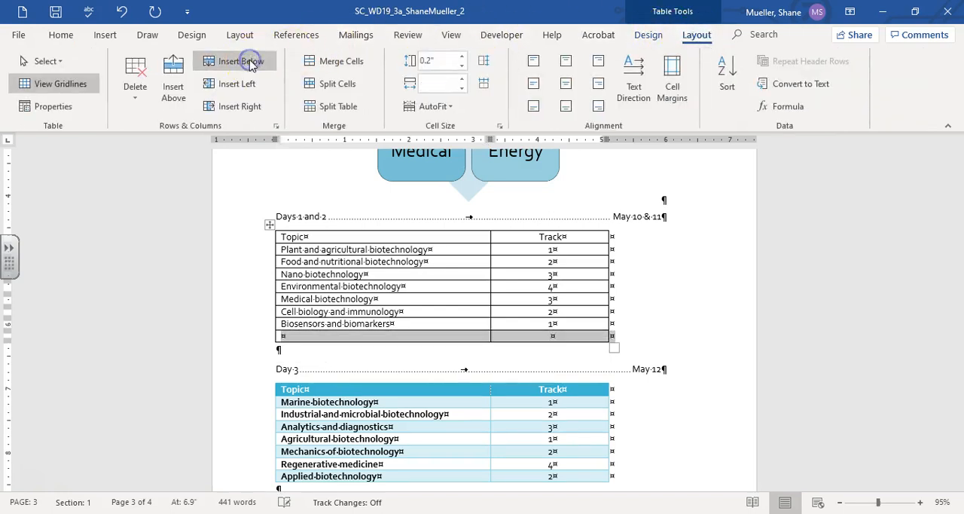
click(330, 335)
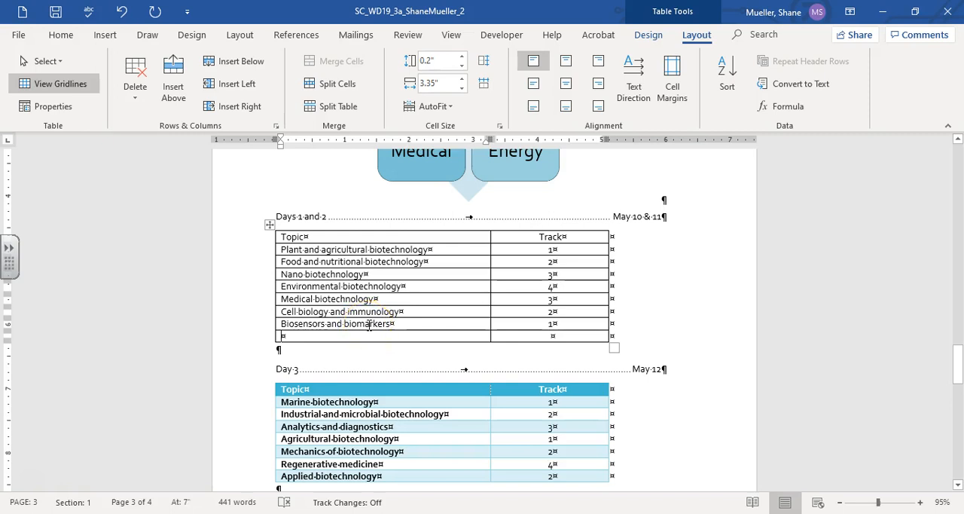
text(Ener)
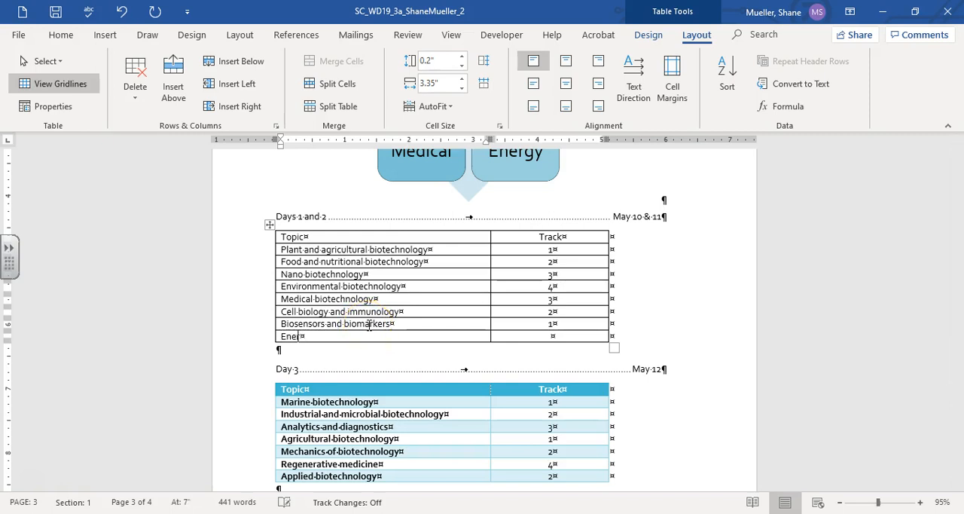
text(gy rese)
key(Tab)
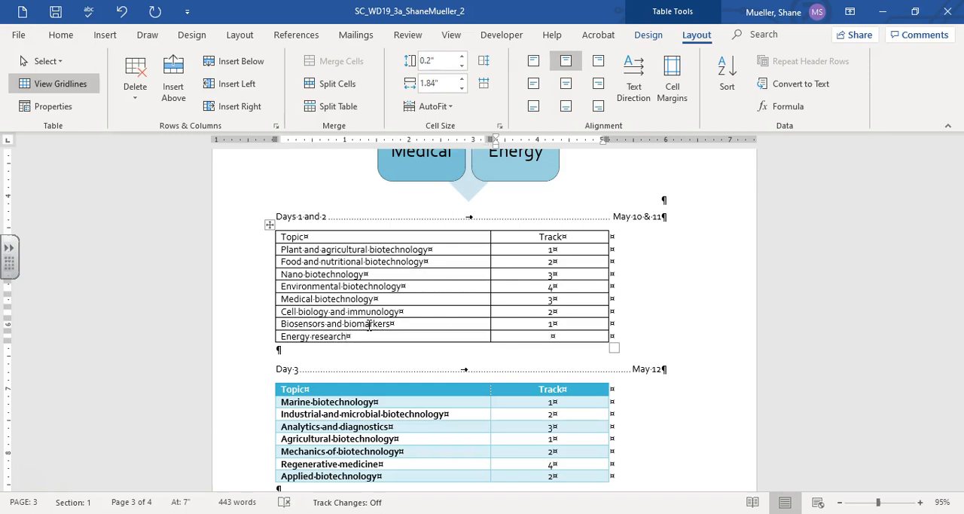
text(4)
click(342, 338)
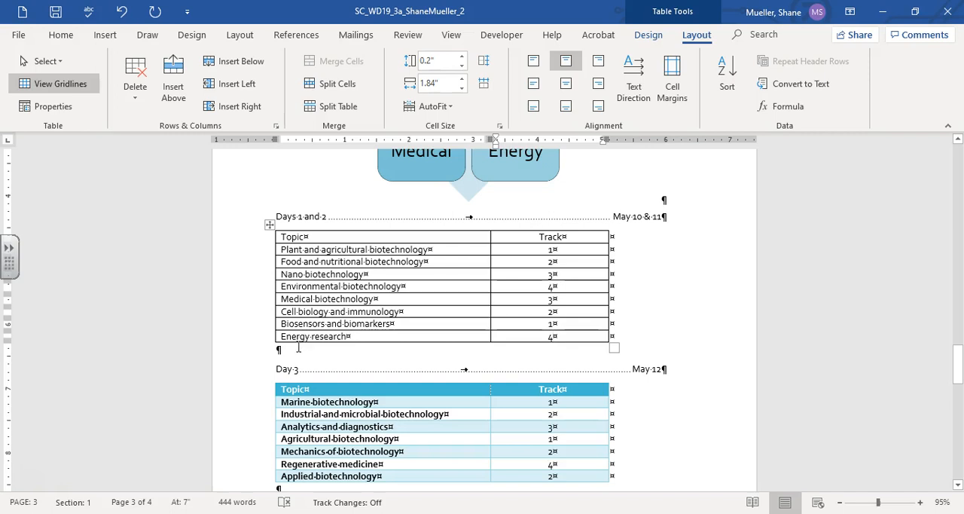
Step: Apply the turquoise grid table style with a solid header and banded rows to the Days 1 and 2 table, matching the Day 3 table
click(328, 235)
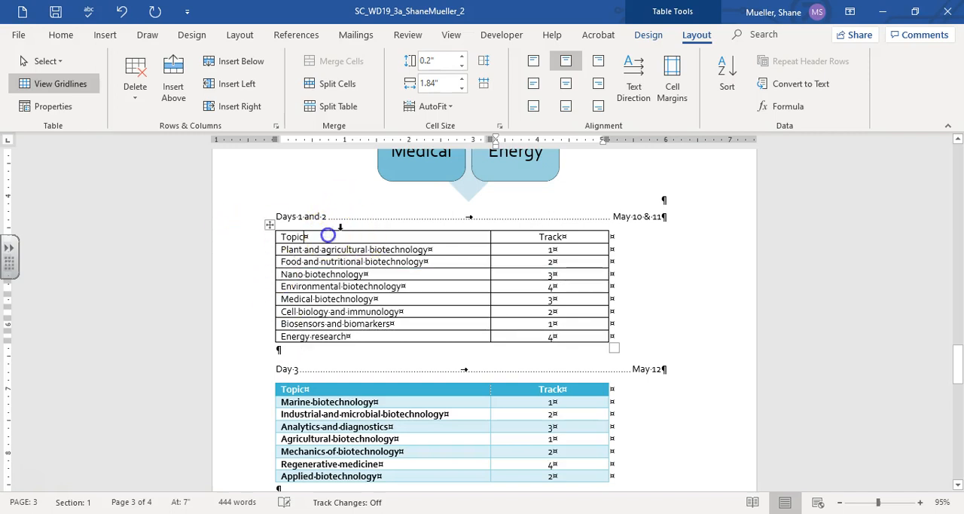
click(651, 36)
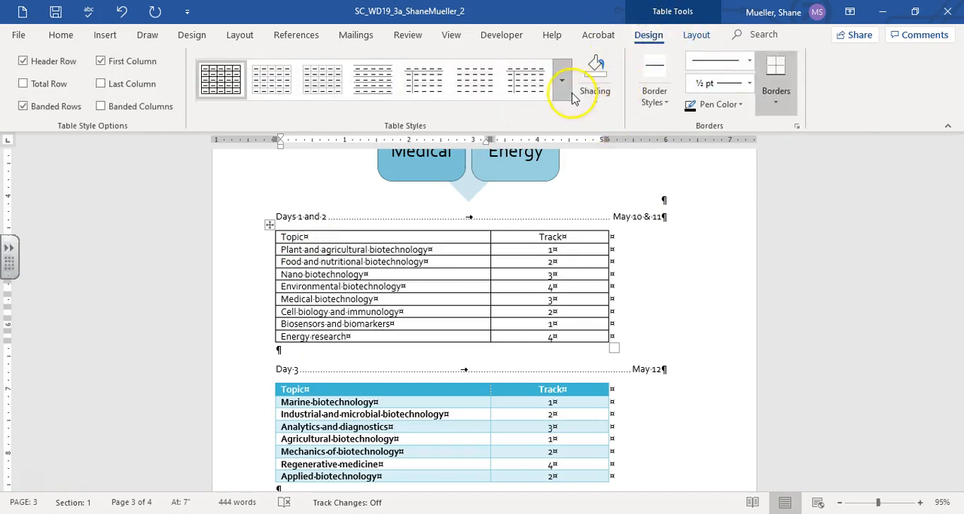
click(562, 80)
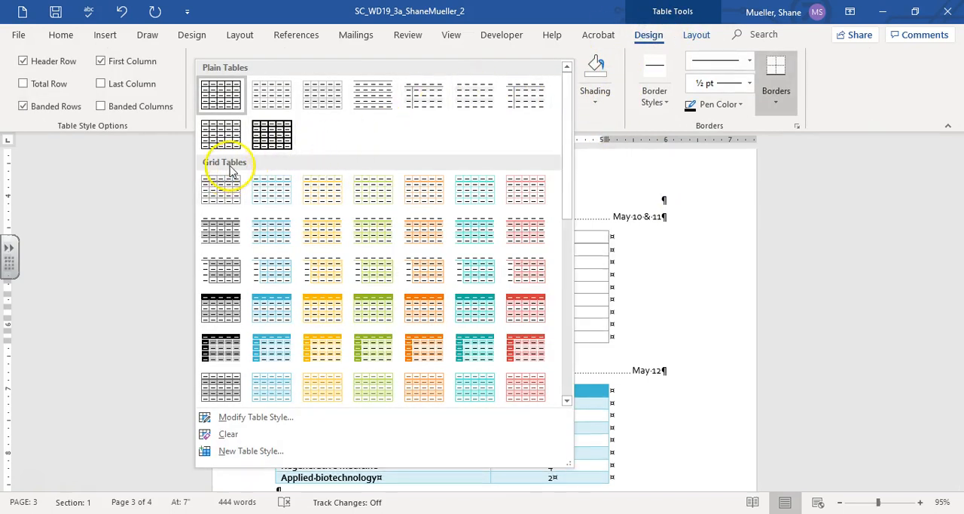
click(269, 315)
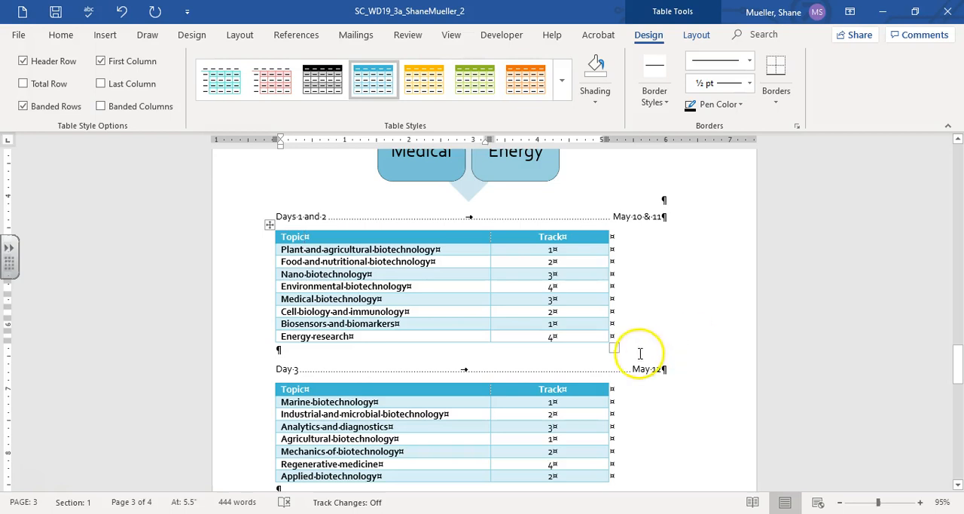
Step: Open the border settings for the "Dallas City Attractions" heading paragraph and turn on a top border
scroll(590, 367, down, 4)
scroll(588, 358, down, 2)
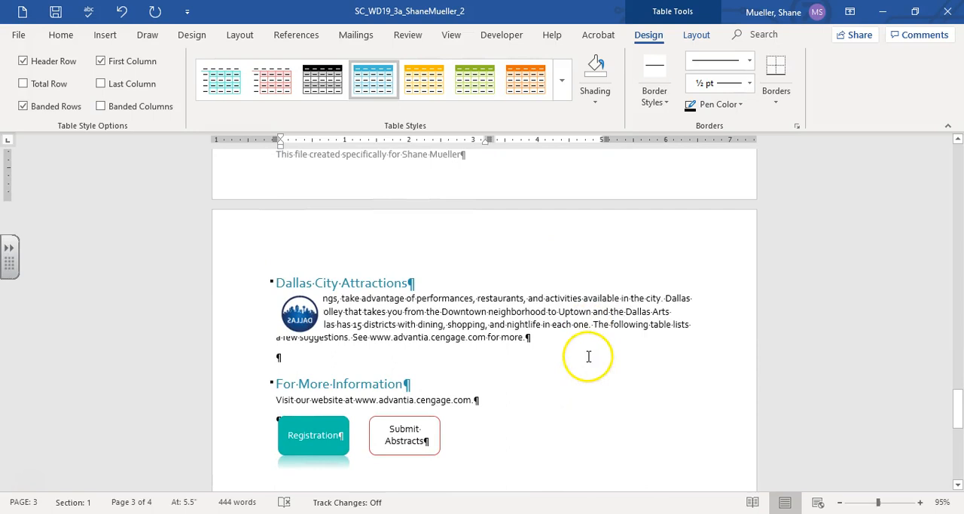
click(571, 377)
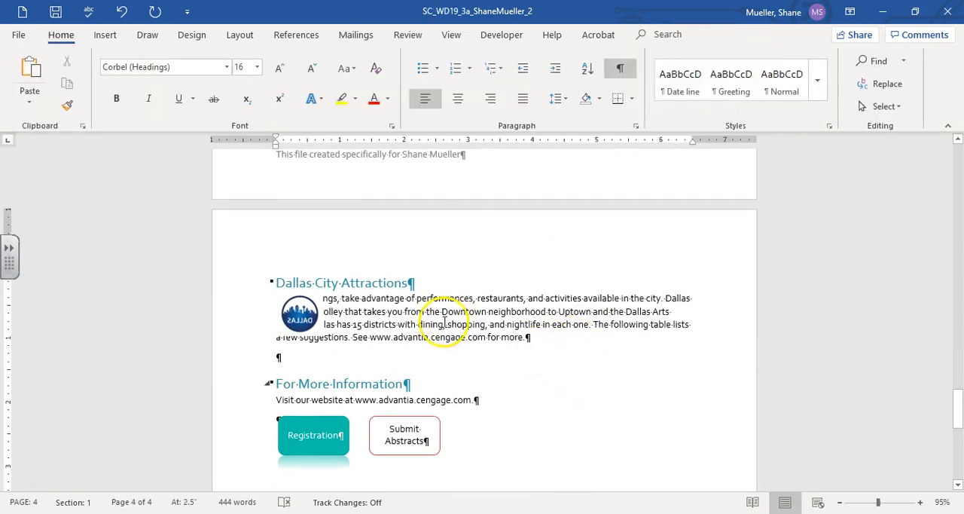
click(360, 282)
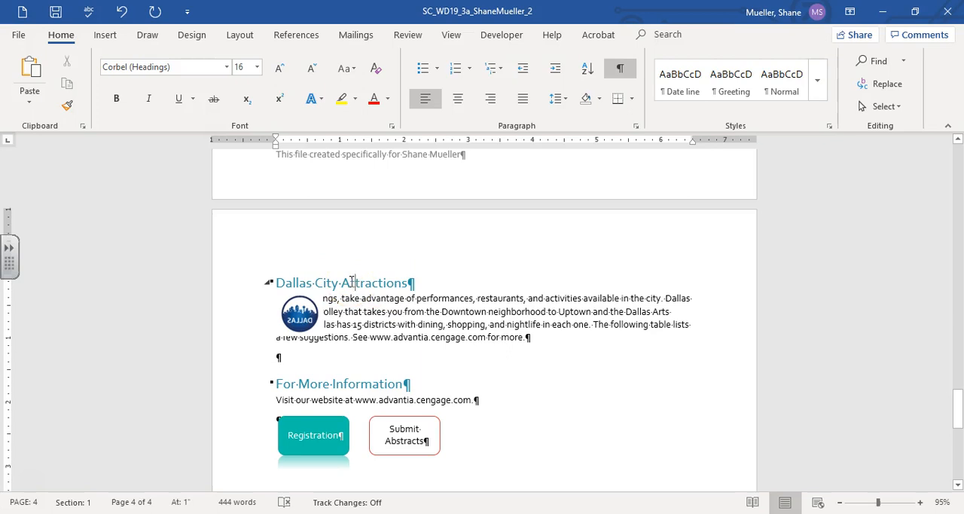
click(315, 284)
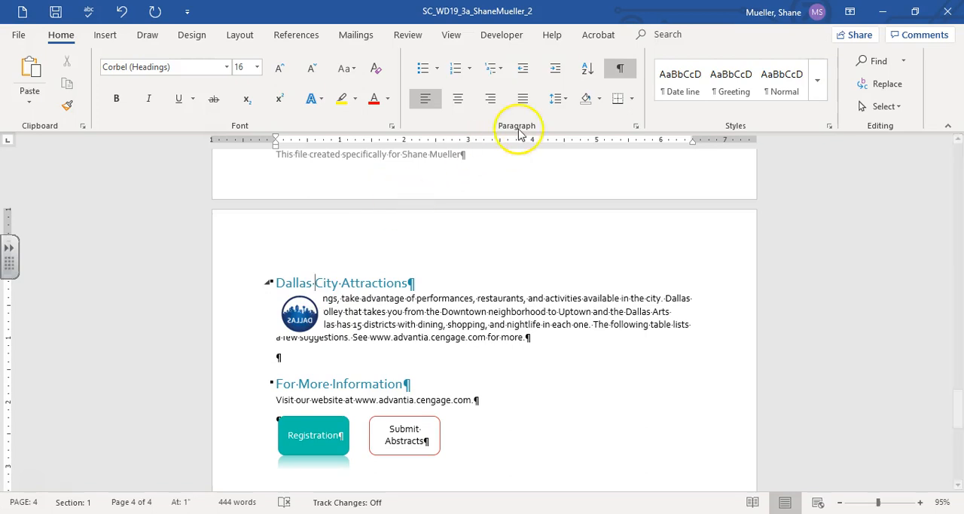
click(633, 99)
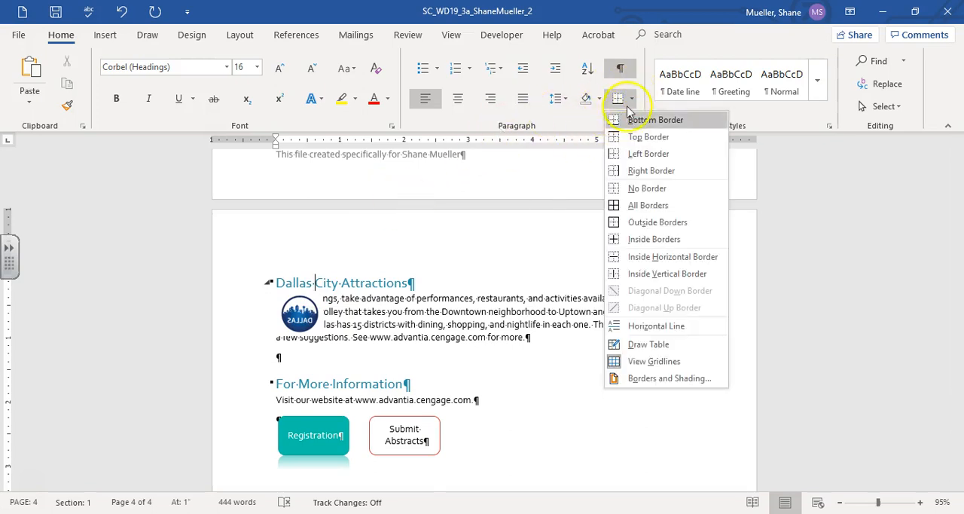
click(701, 378)
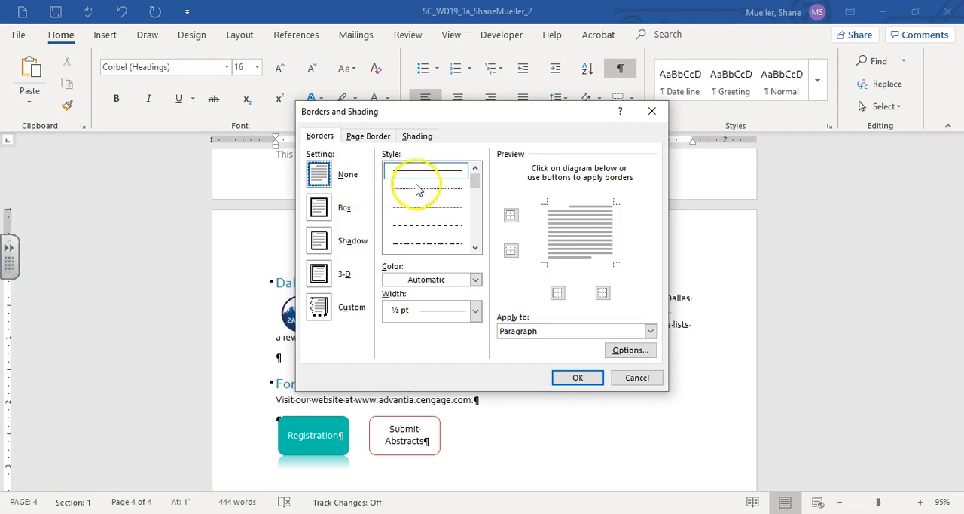
click(565, 202)
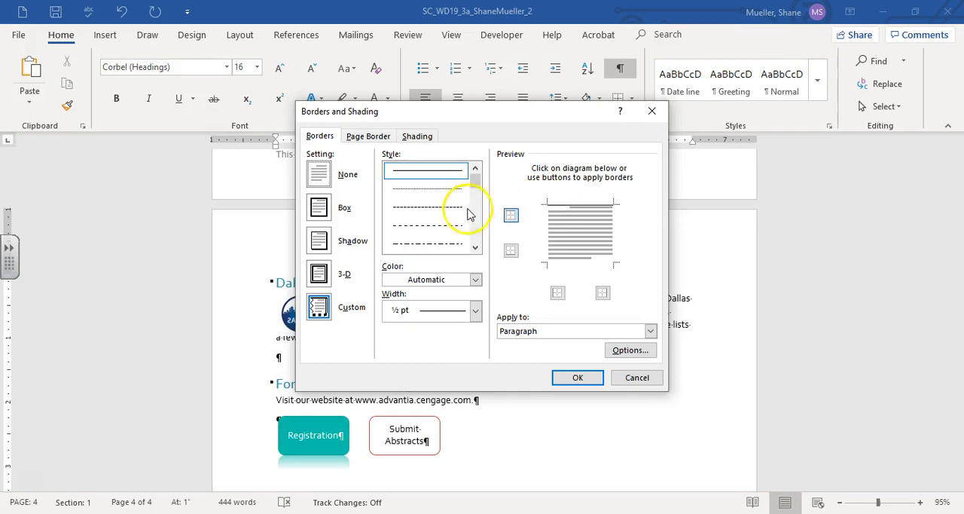
Step: Apply a dashed top border in Turquoise, Accent 1, Darker 25%, 1½ pt wide, to the "Dallas City Attractions" heading
click(441, 207)
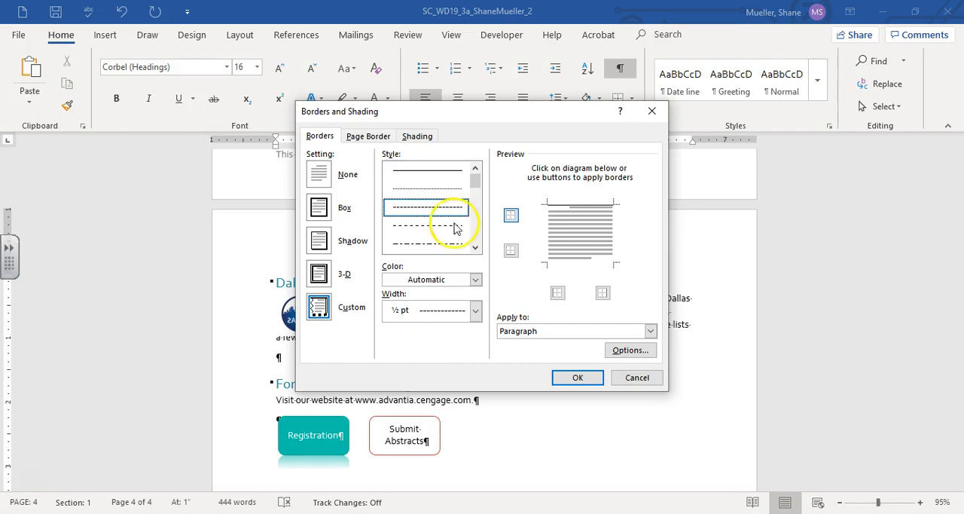
click(475, 280)
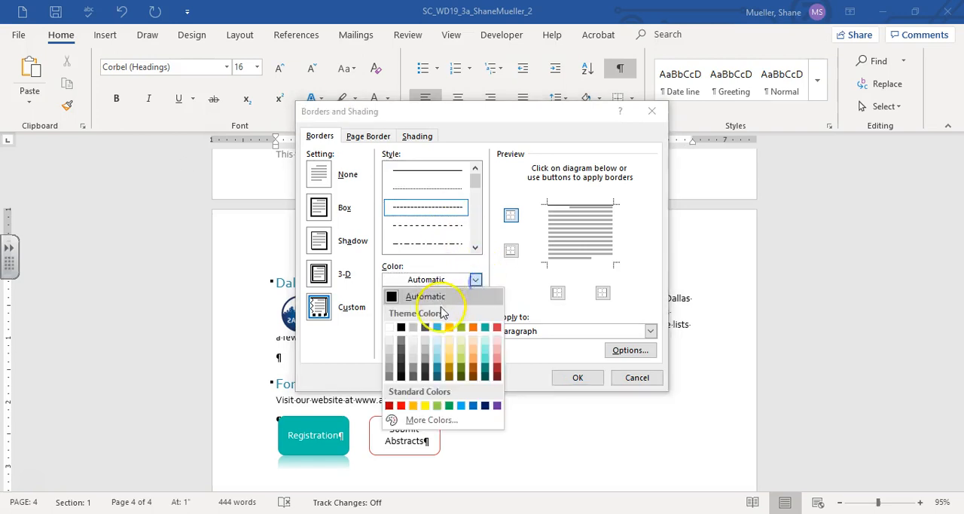
click(437, 369)
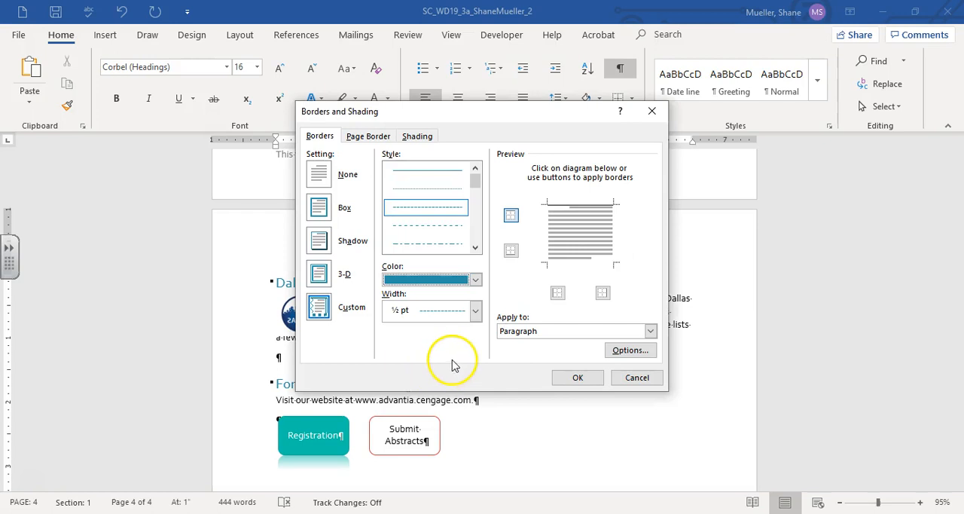
click(475, 312)
click(435, 404)
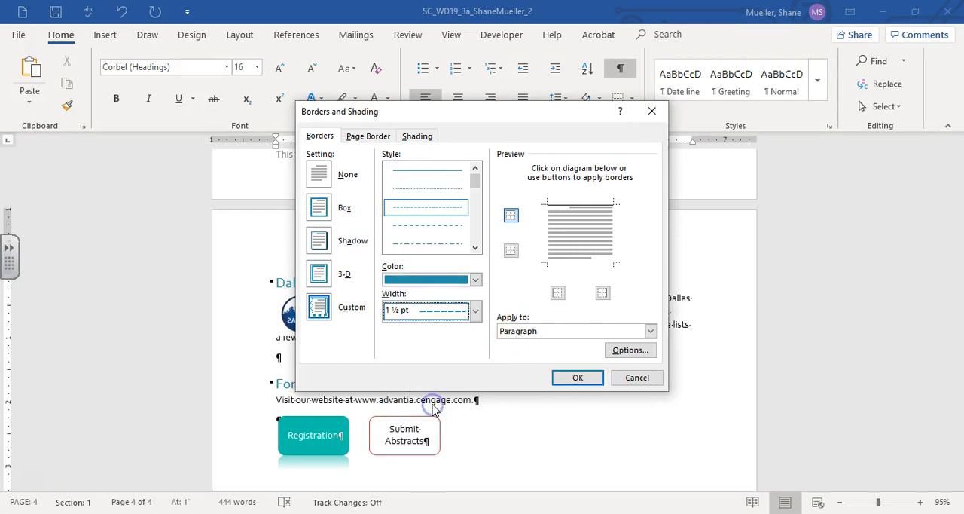
click(578, 205)
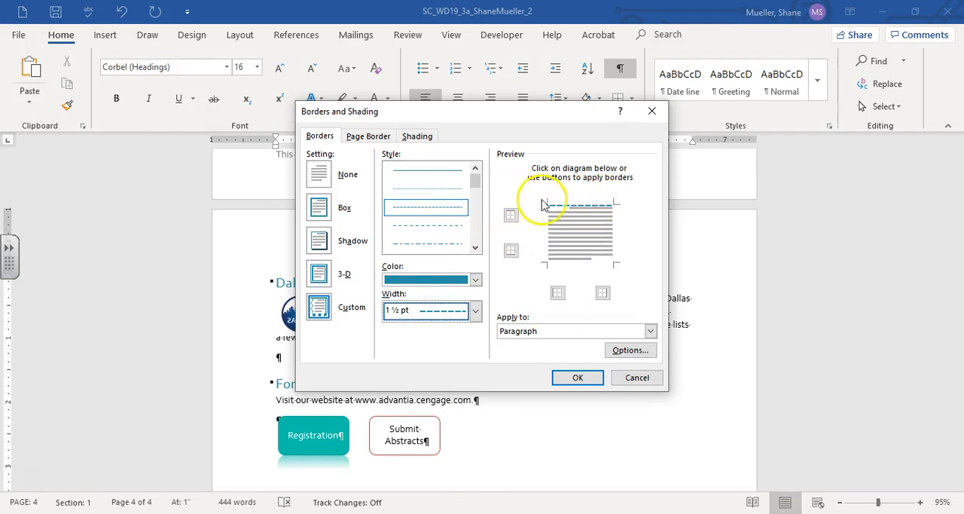
click(578, 379)
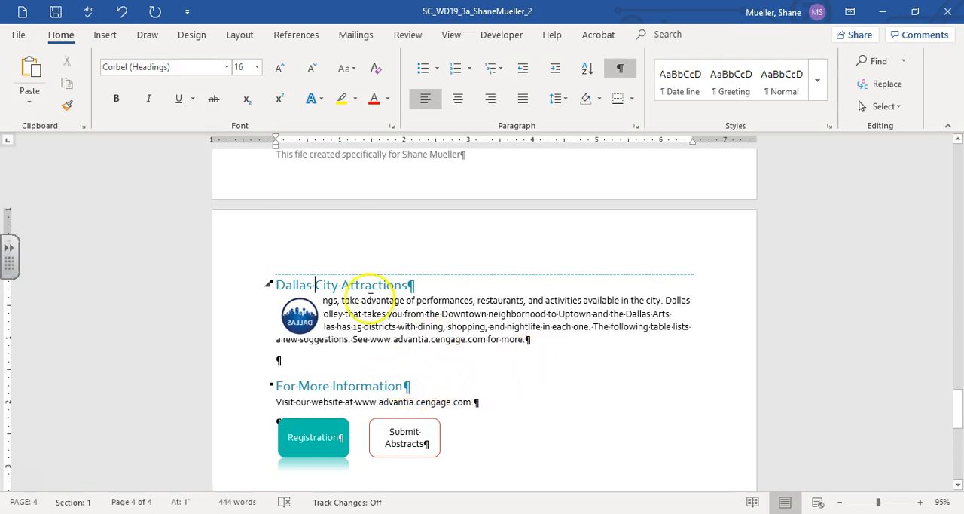
Step: Flip the Dallas logo picture horizontally and change its text wrapping so the paragraph flows beside it
click(302, 324)
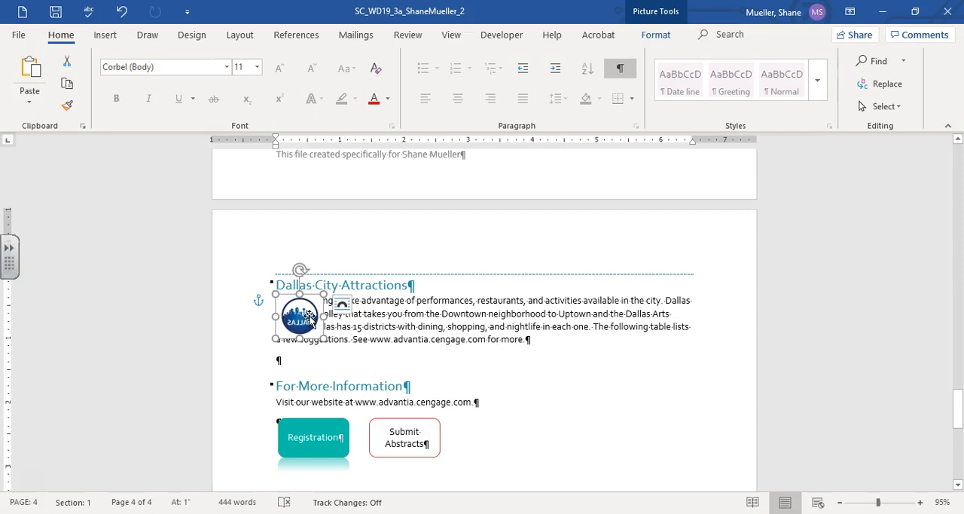
click(655, 34)
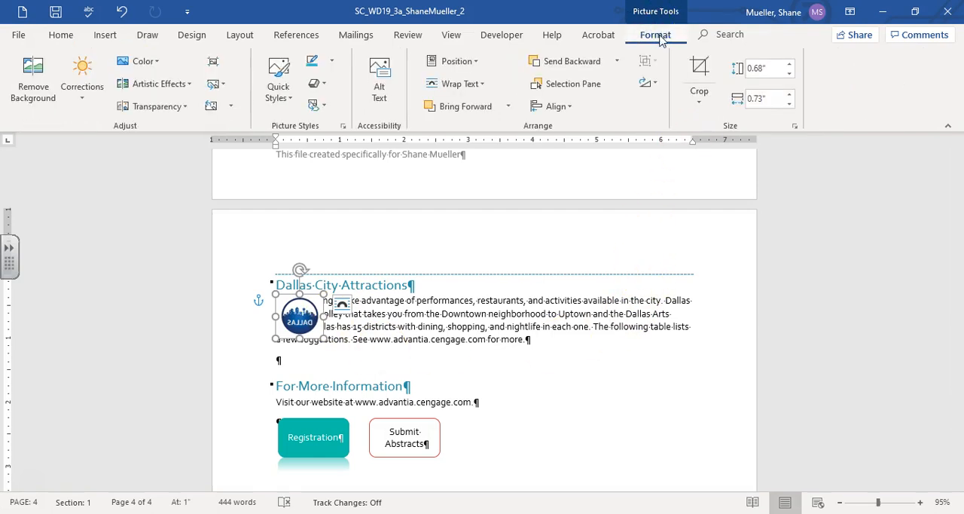
click(651, 83)
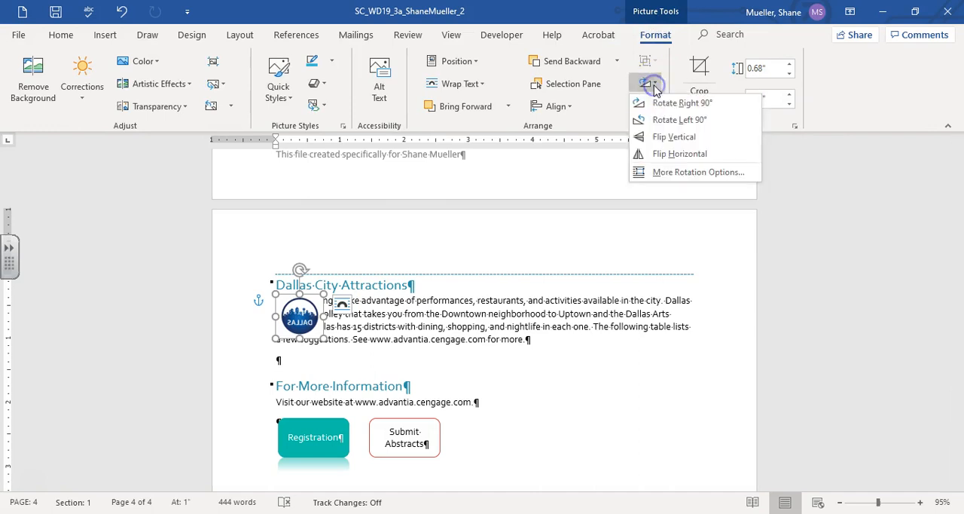
click(696, 160)
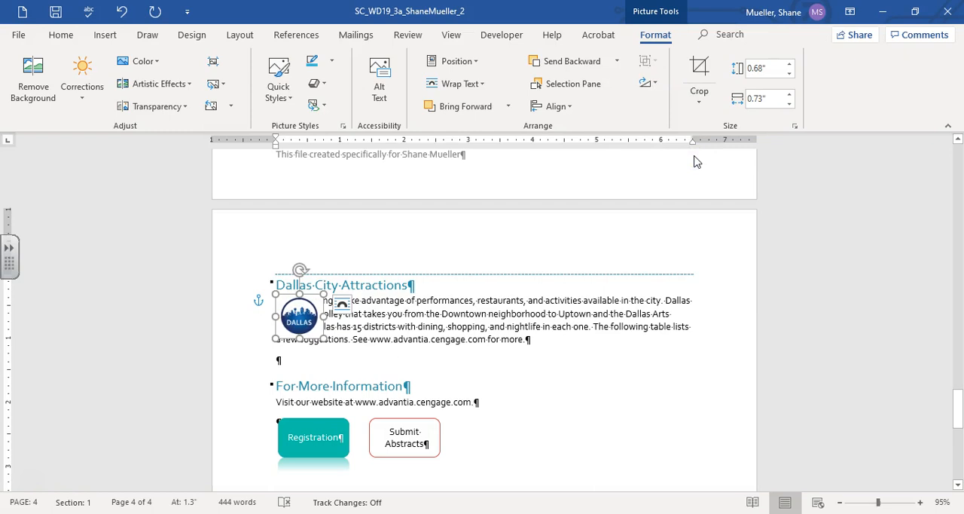
click(482, 84)
click(469, 139)
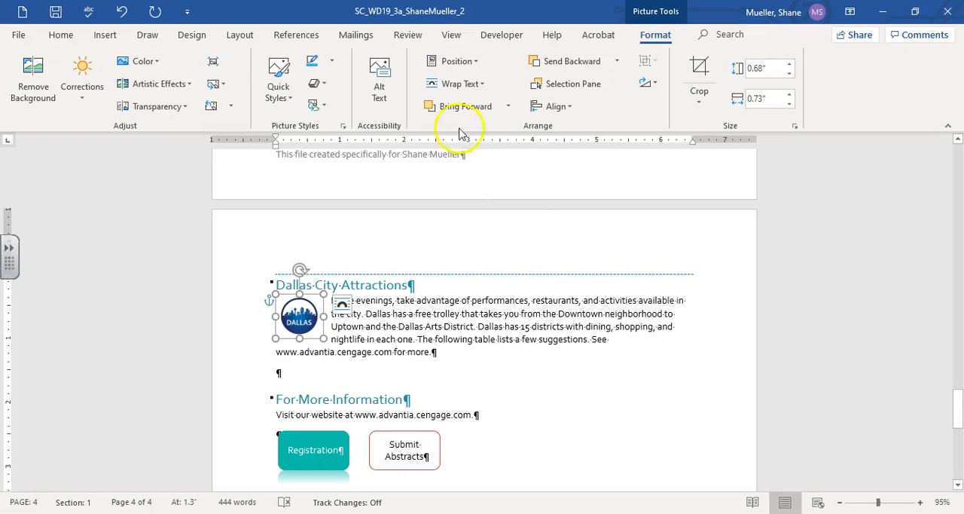
Step: Recolor the Dallas logo picture with Turquoise, Accent color 1 Light, and save the document
click(144, 61)
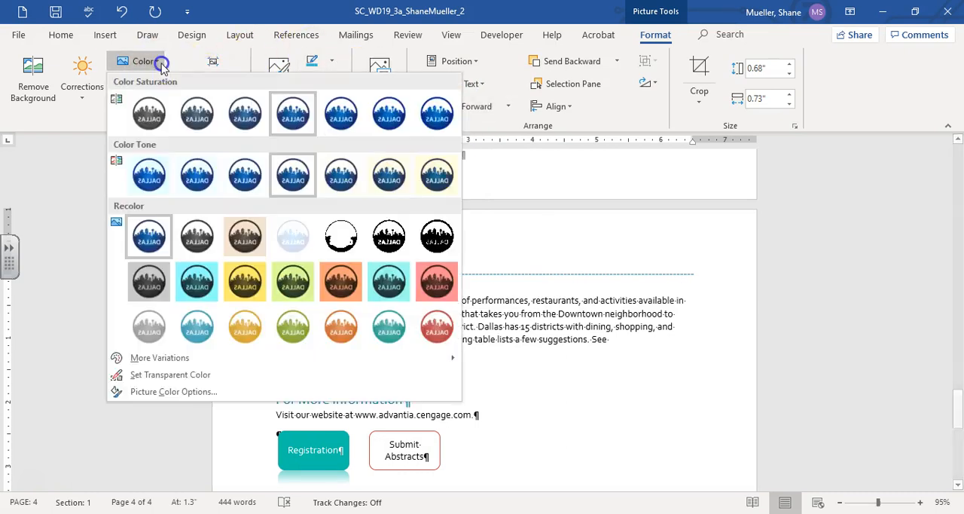
click(199, 327)
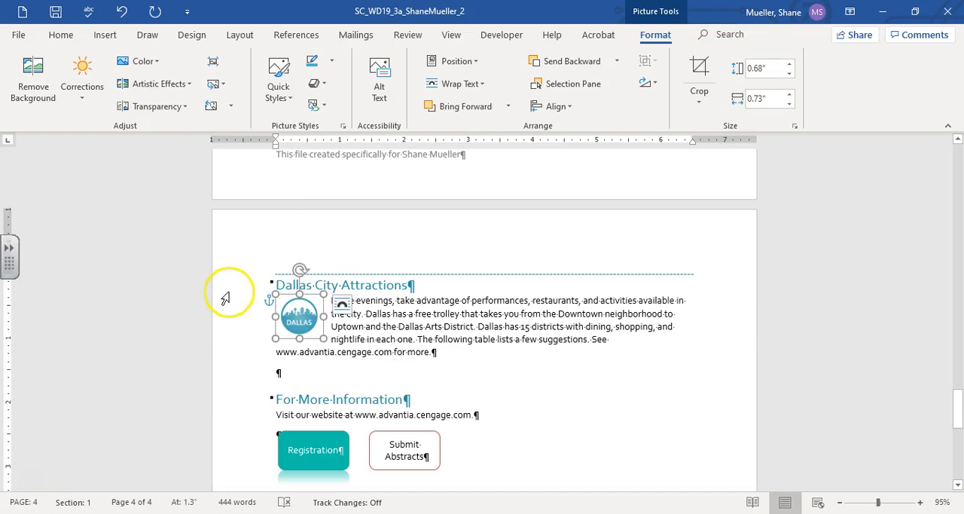
scroll(273, 268, up, 1)
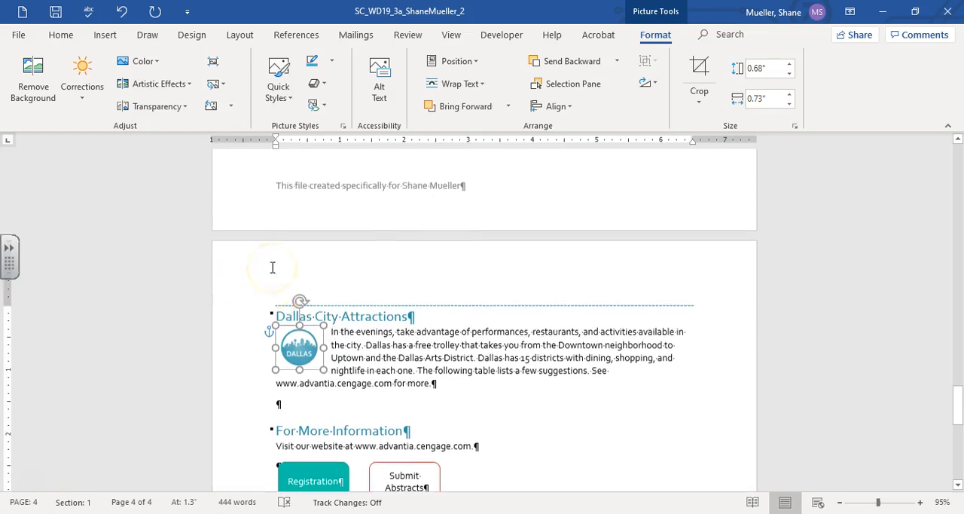
click(61, 11)
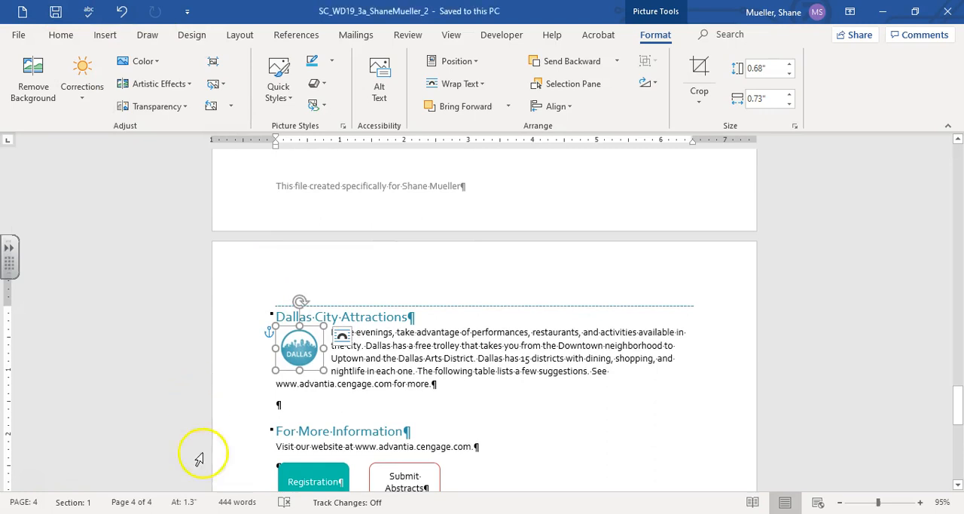
Step: Insert a table with two columns and four rows at the blank paragraph above "For More Information"
click(277, 402)
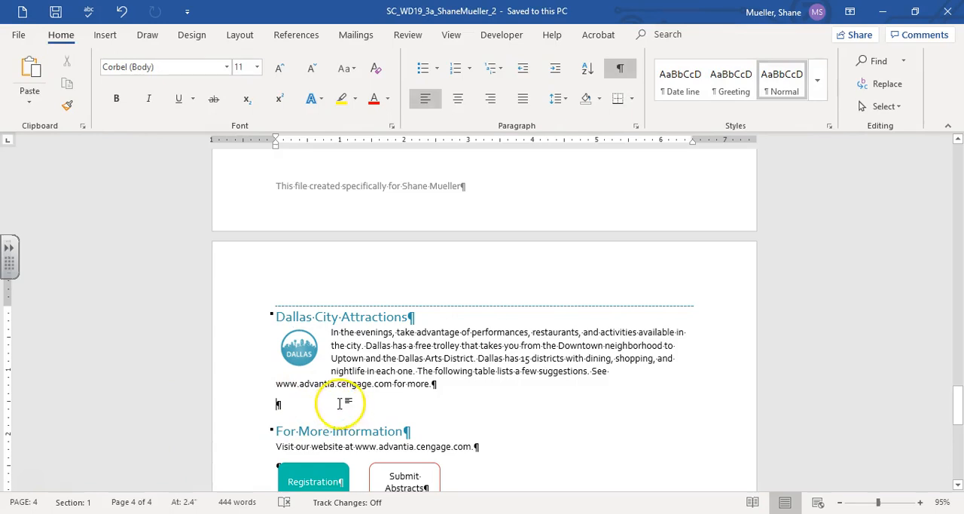
click(106, 35)
click(72, 96)
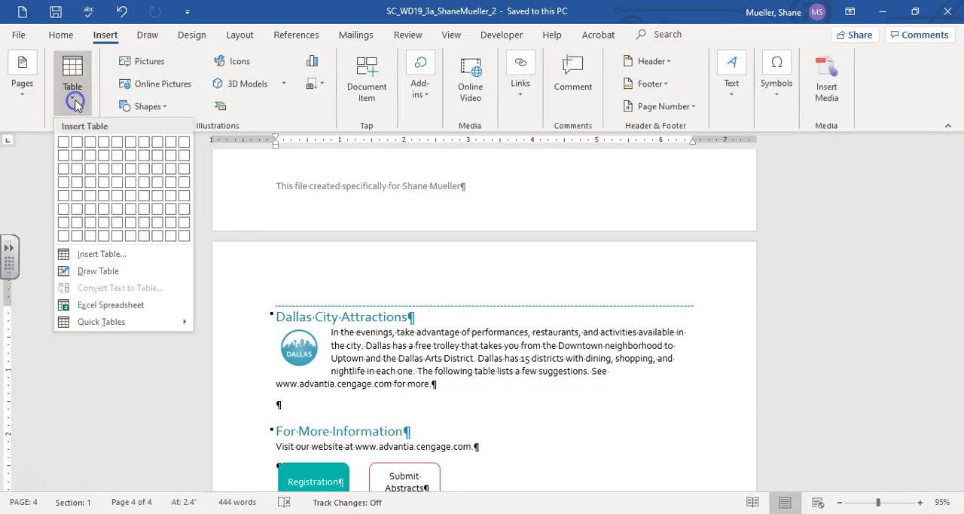
click(79, 189)
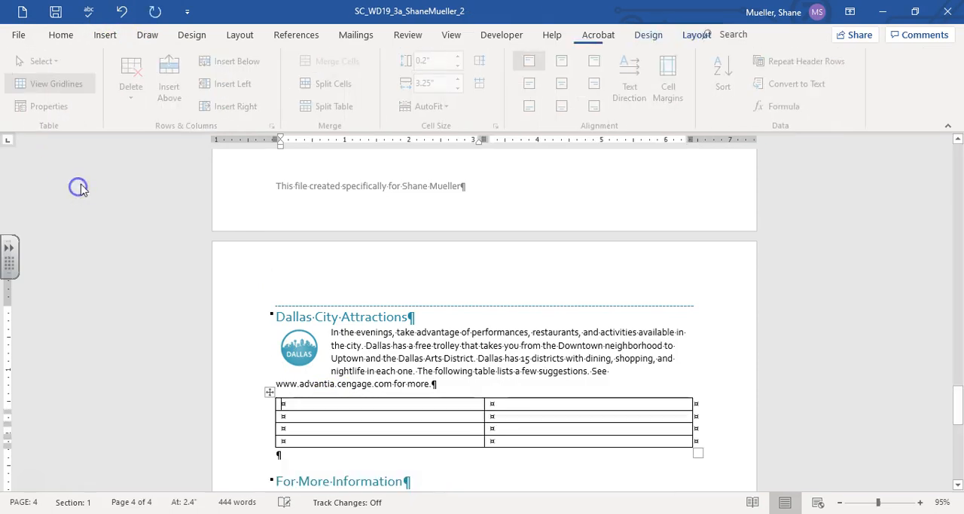
Step: Enter the column headings "District" and "To Do" in the first row of the new table
scroll(248, 324, down, 1)
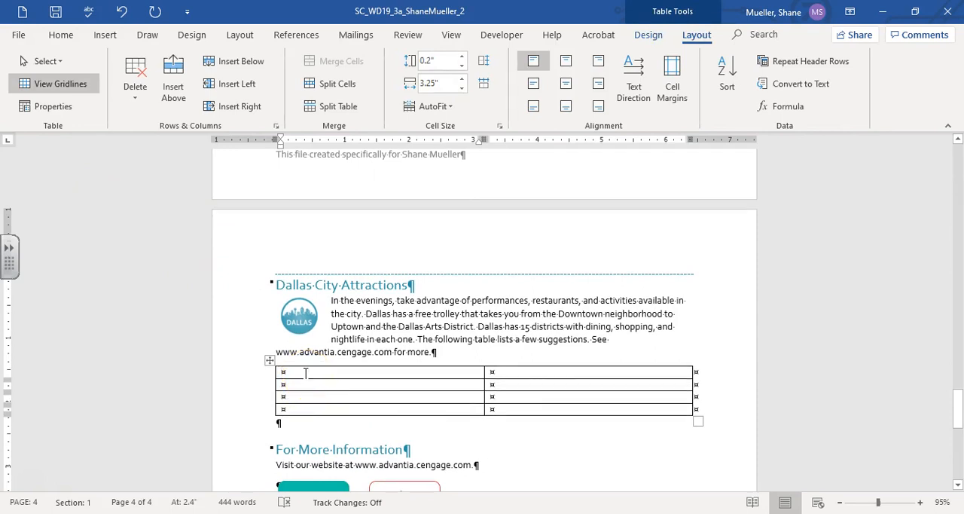
click(305, 372)
text(District)
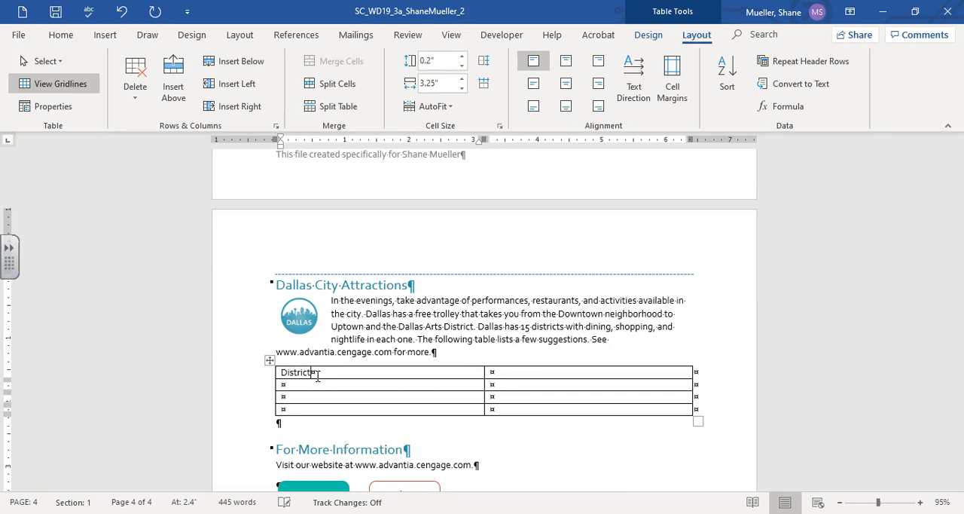
click(920, 502)
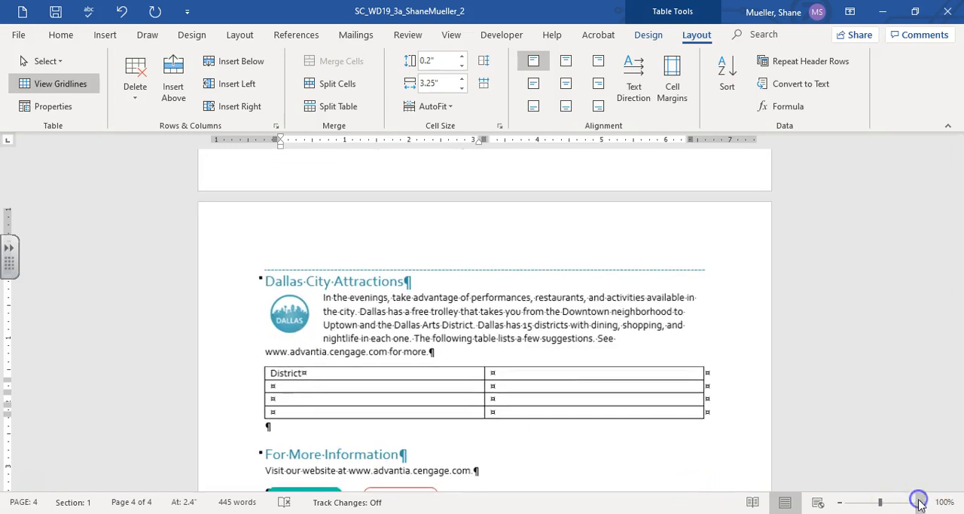
click(920, 502)
click(526, 378)
text(To DO)
key(Down)
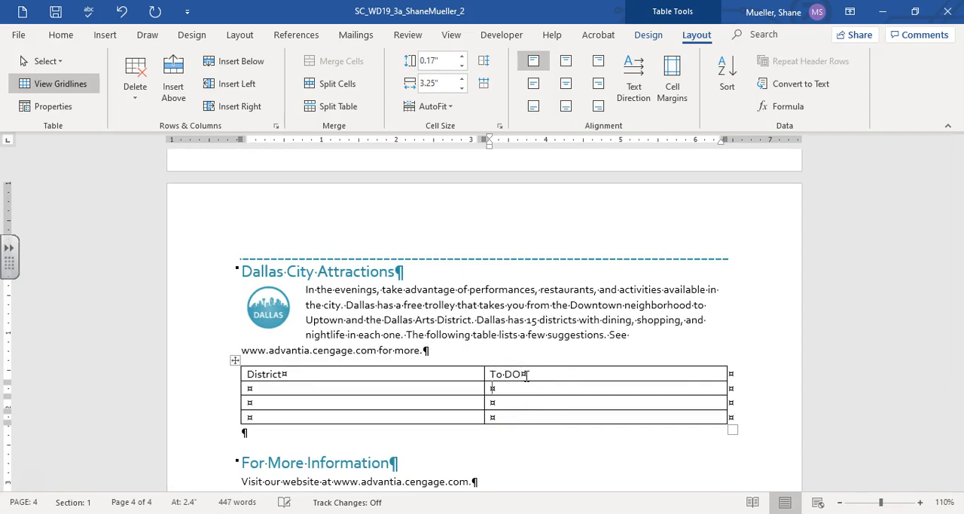
click(526, 377)
key(Left)
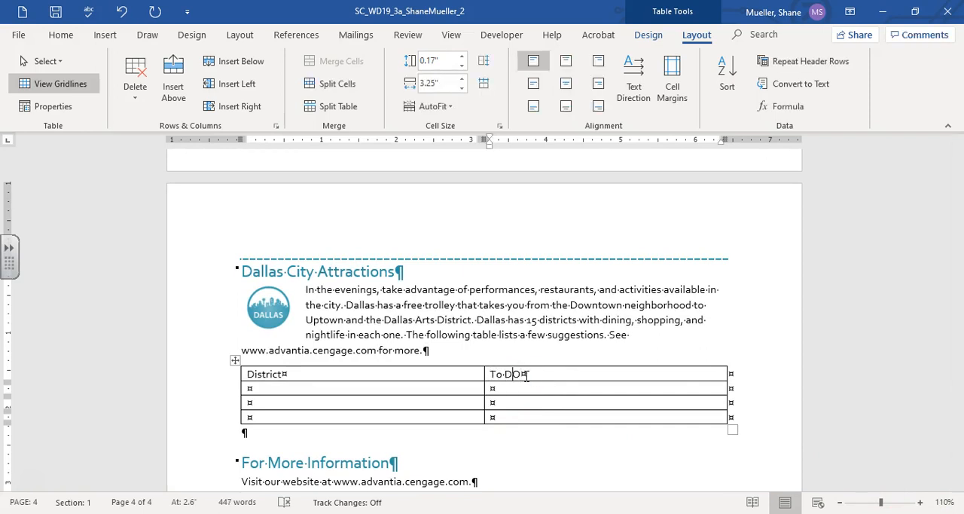
text(o)
key(Tab)
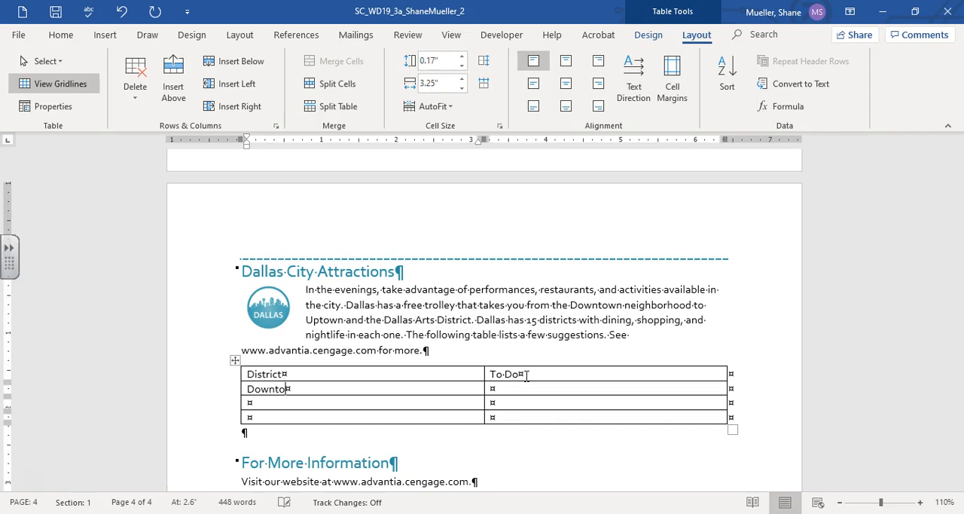
Step: Fill the remaining rows with Downtown / History museum, Uptown / BBQ restaurant and Arts / Theater, and save the document
key(Tab)
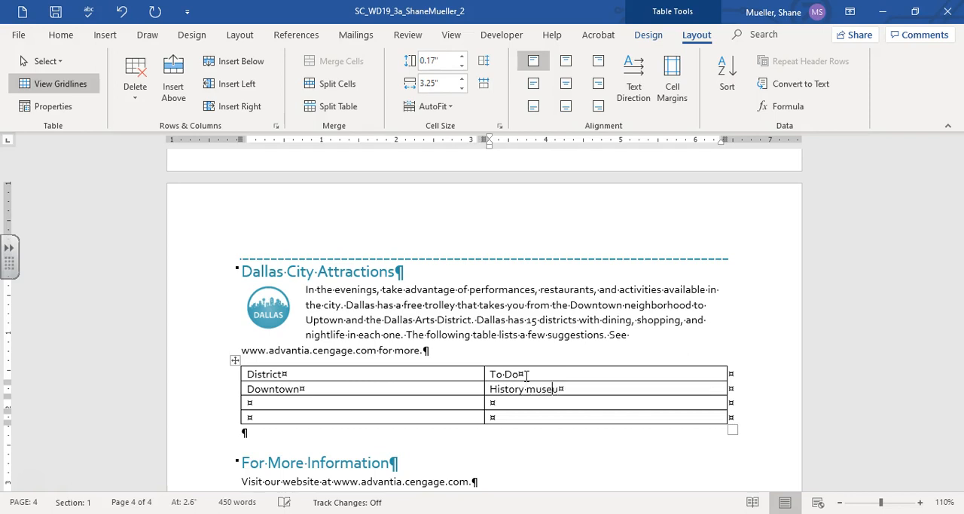
key(Tab)
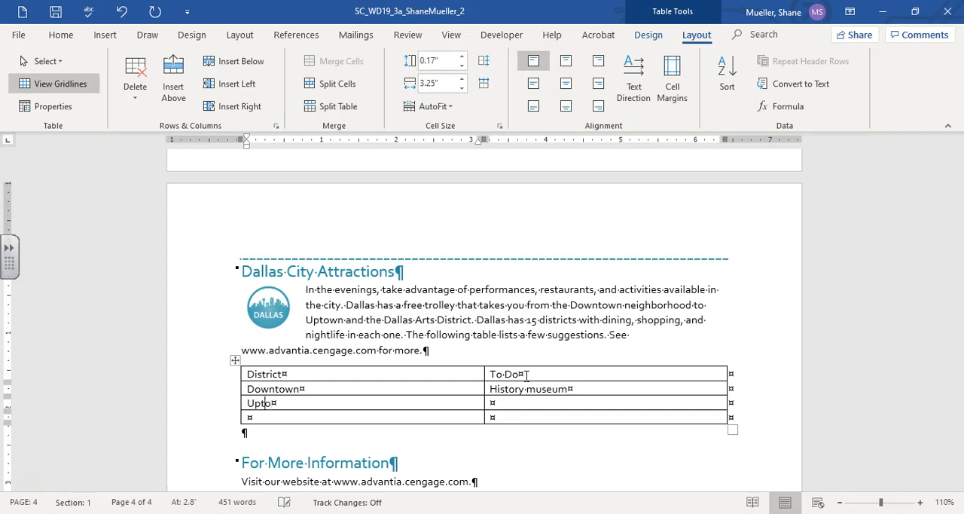
key(Tab)
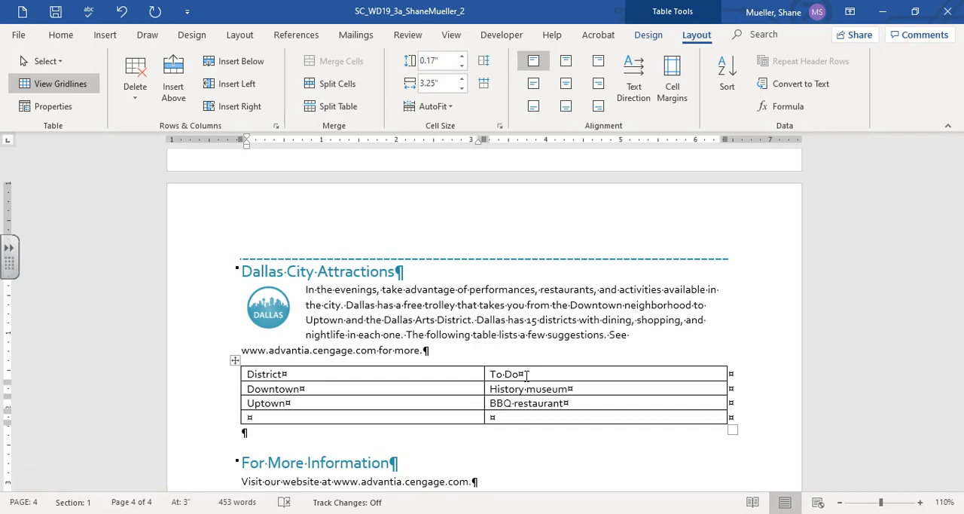
key(Tab)
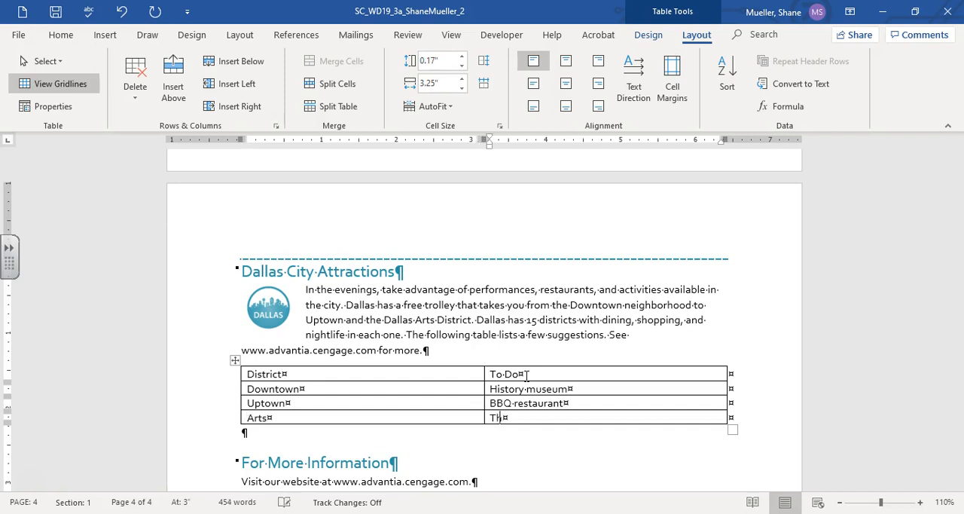
click(481, 288)
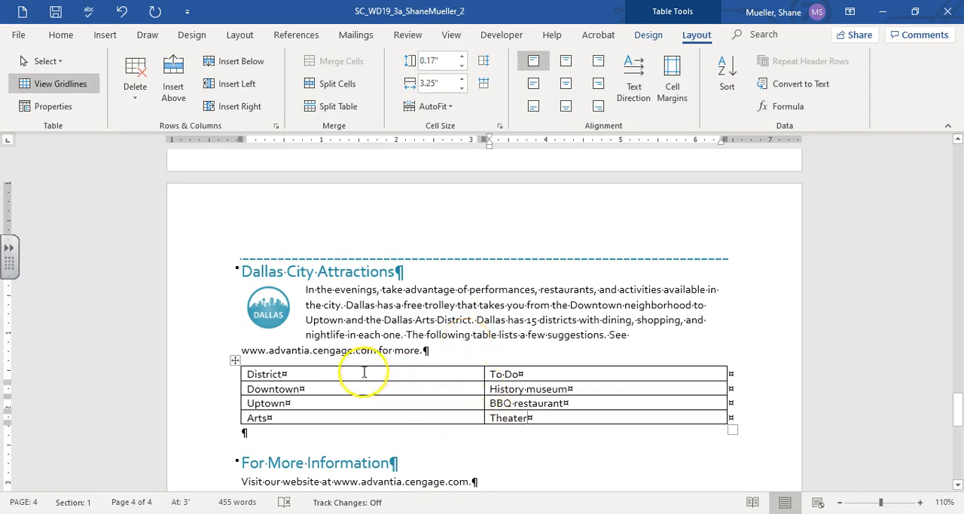
click(56, 12)
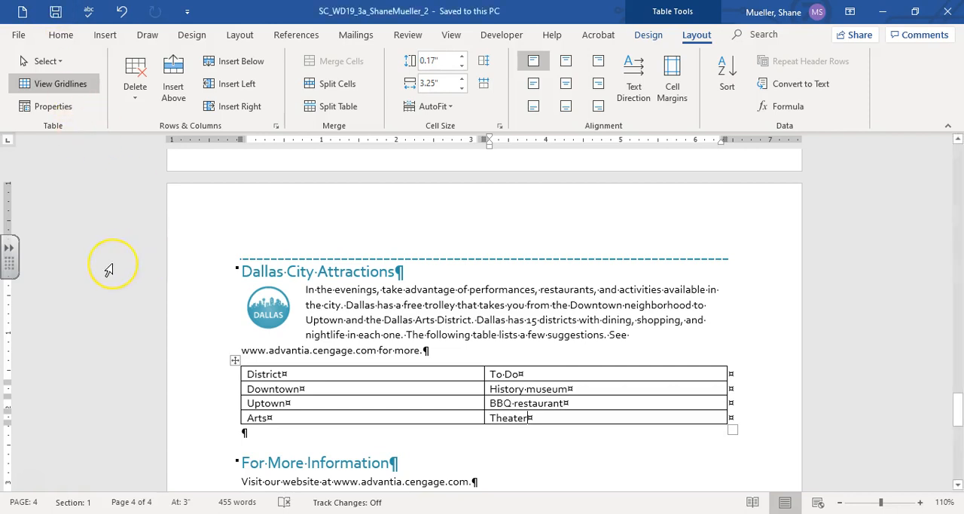
Step: Apply the Moderate Effect - Red, Accent 6 shape style to the Submit Abstracts shape
scroll(286, 305, down, 3)
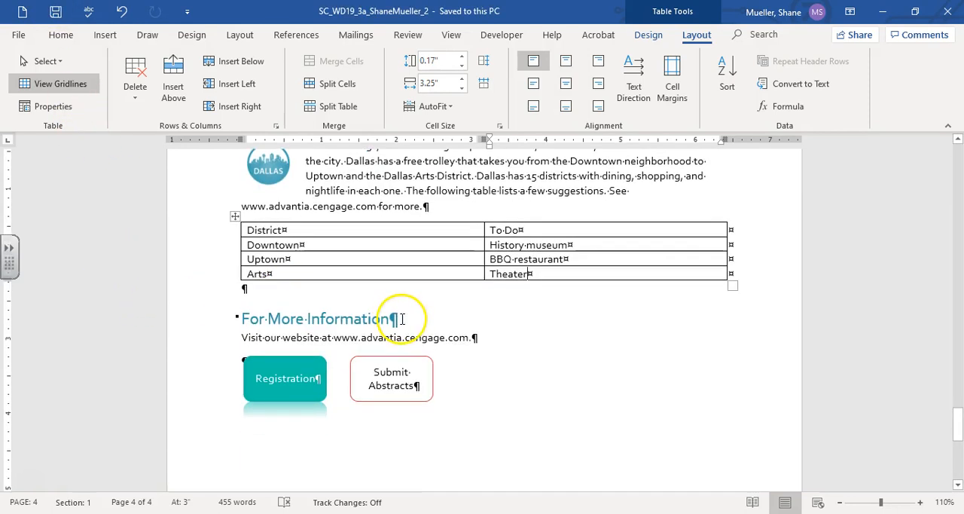
click(398, 367)
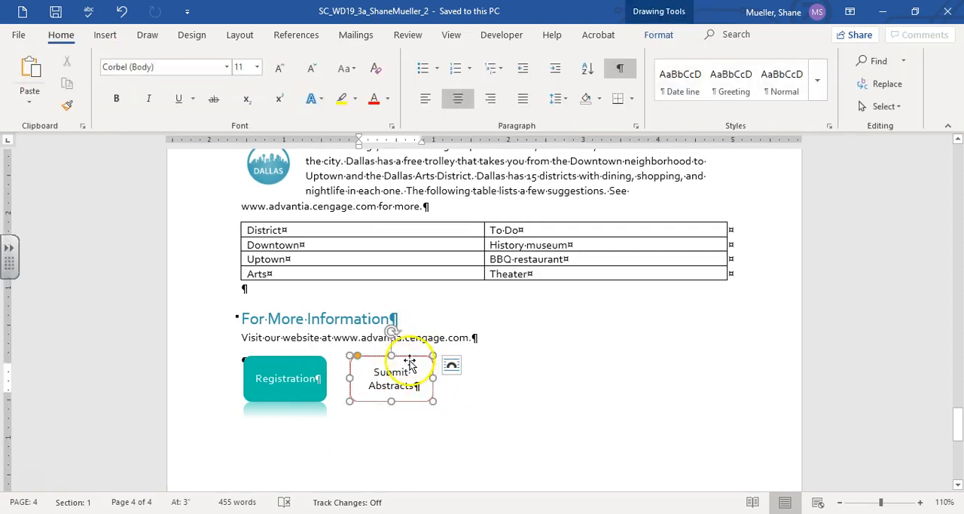
click(412, 357)
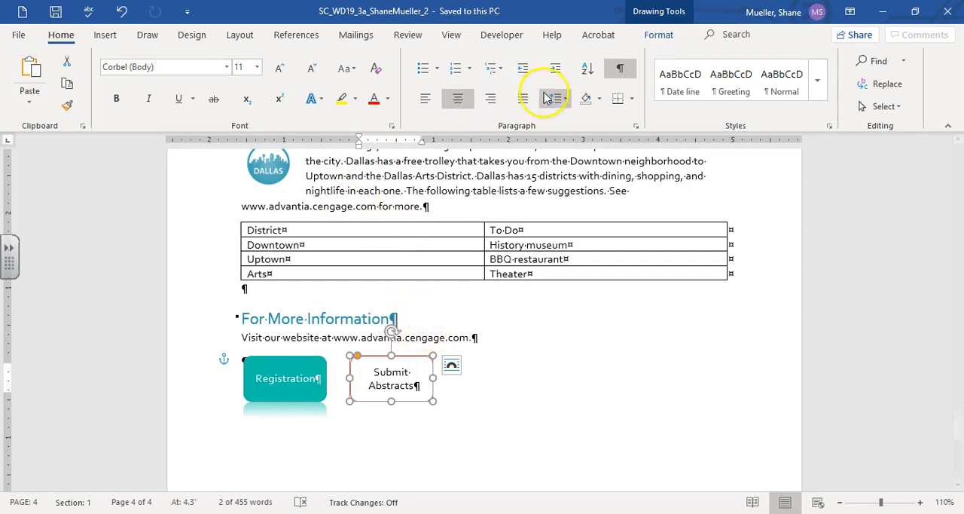
click(663, 36)
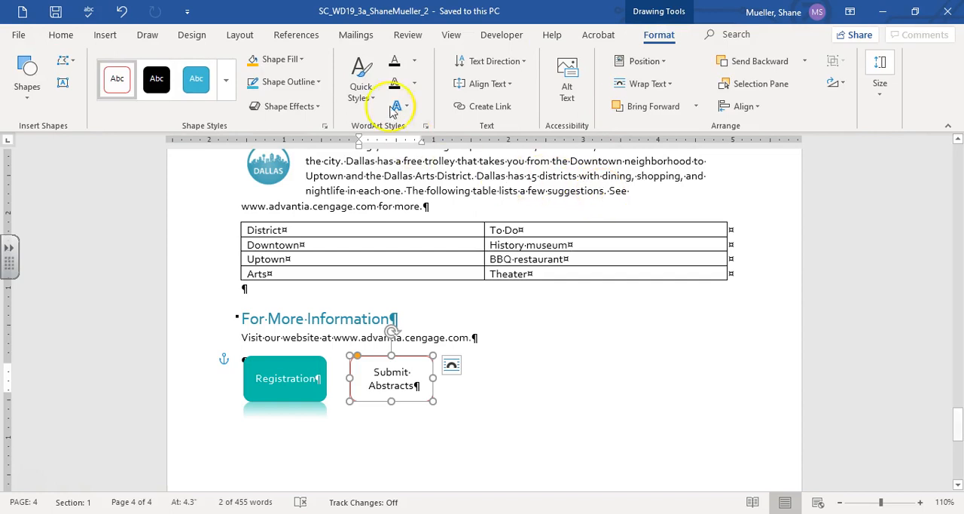
click(225, 79)
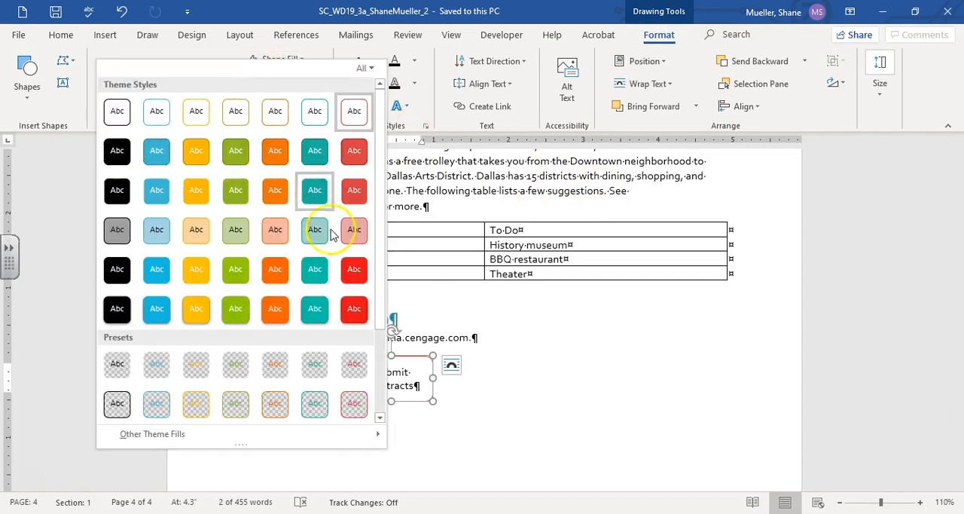
click(354, 270)
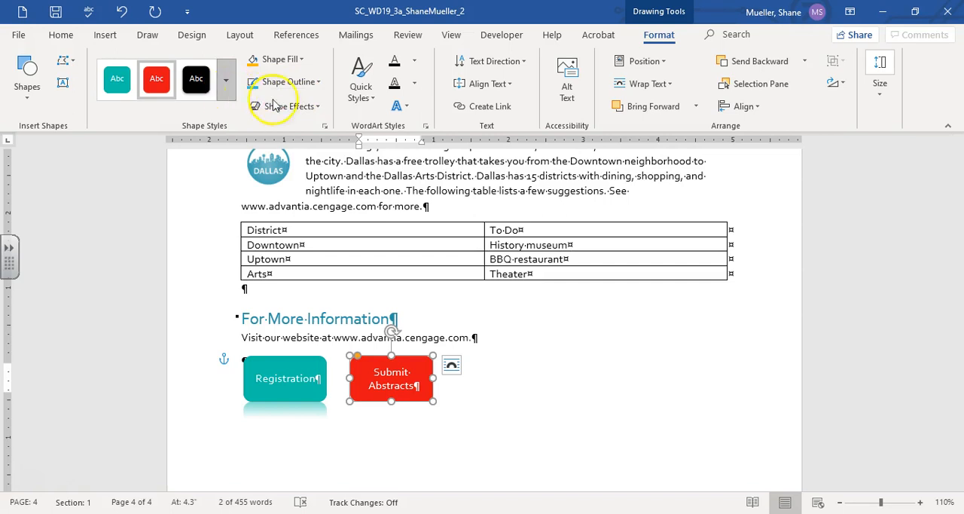
Step: Add the Tight Reflection: Touching effect to the Submit Abstracts shape
click(321, 111)
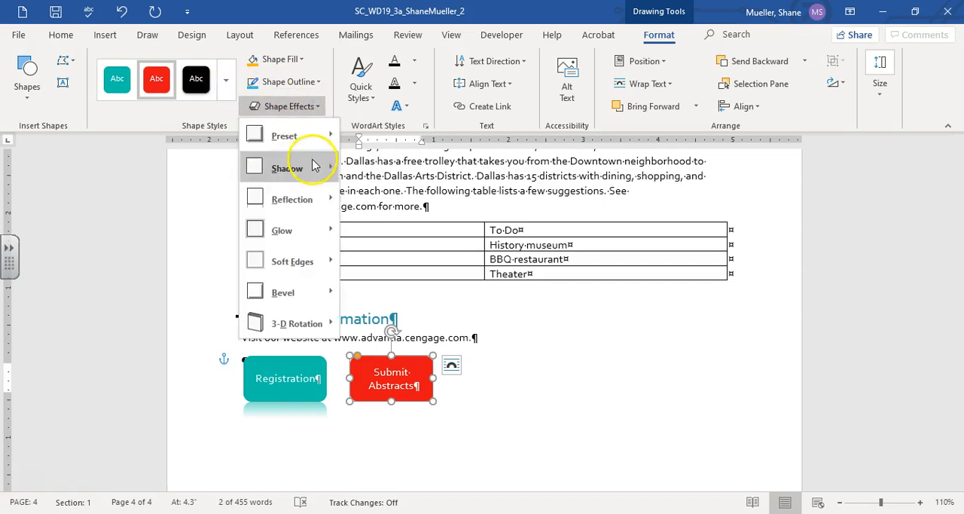
mouse_move(320, 207)
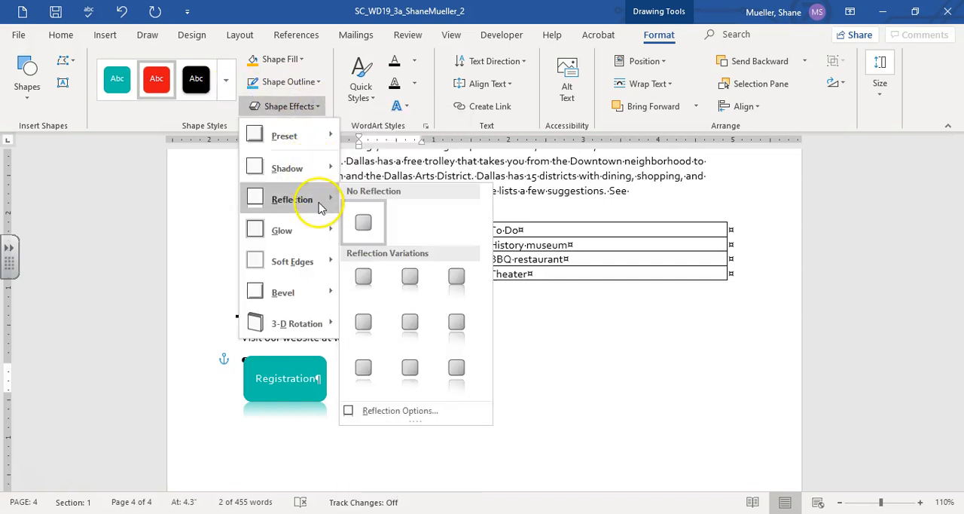
click(364, 279)
click(527, 397)
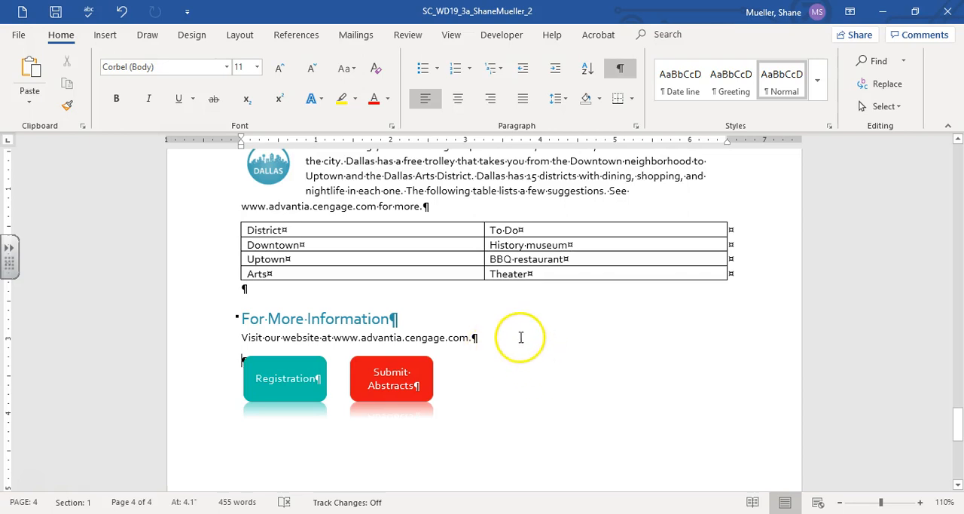
click(544, 366)
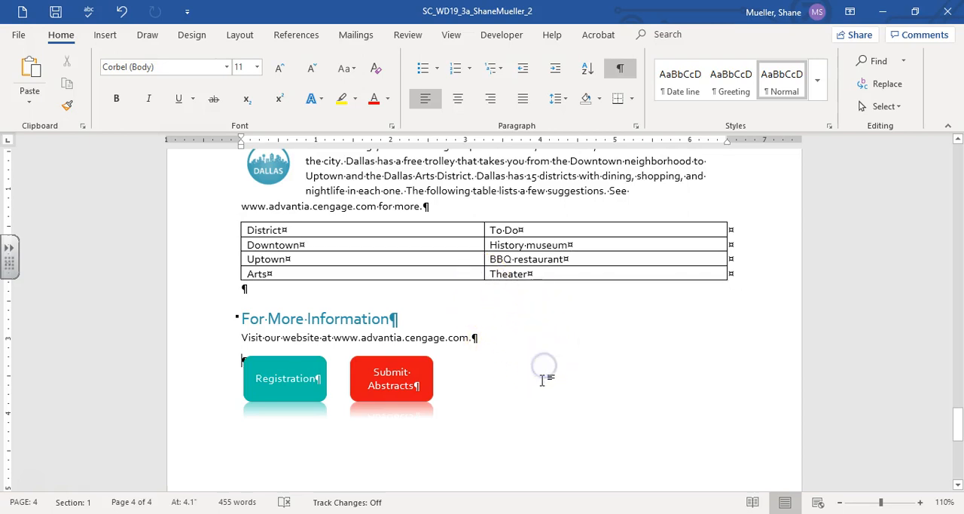
key(ctrl+z)
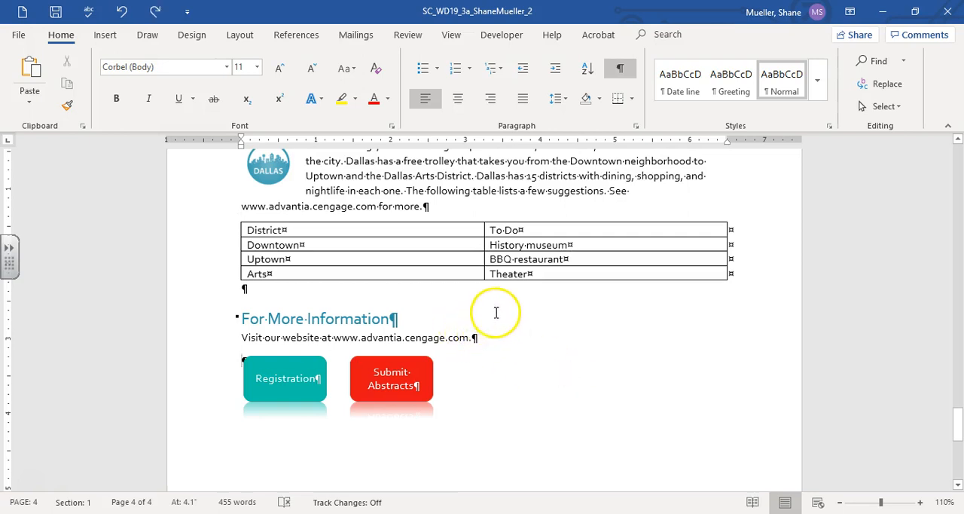
Step: Draw a rounded rectangle about 0.6" high and 1.24" wide beside the Submit Abstracts shape
click(105, 35)
click(167, 111)
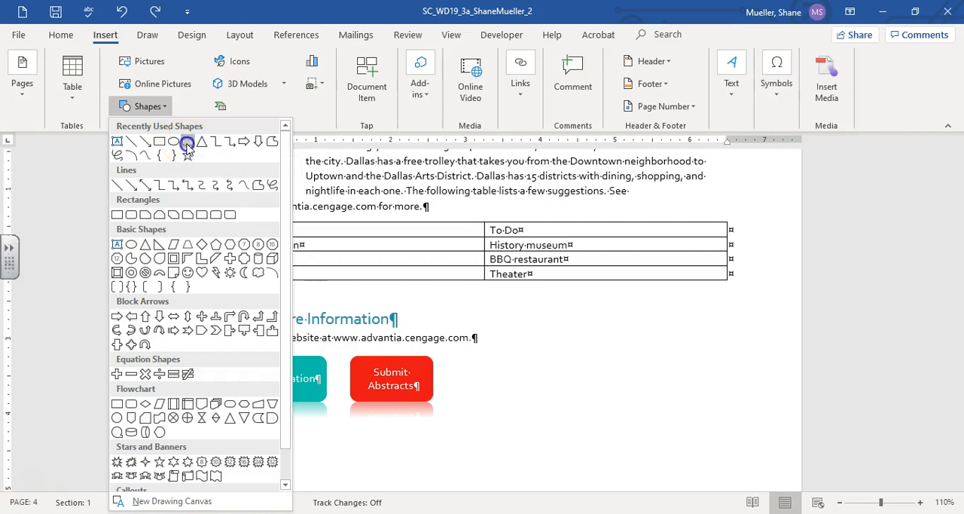
click(187, 144)
drag(462, 359, 555, 401)
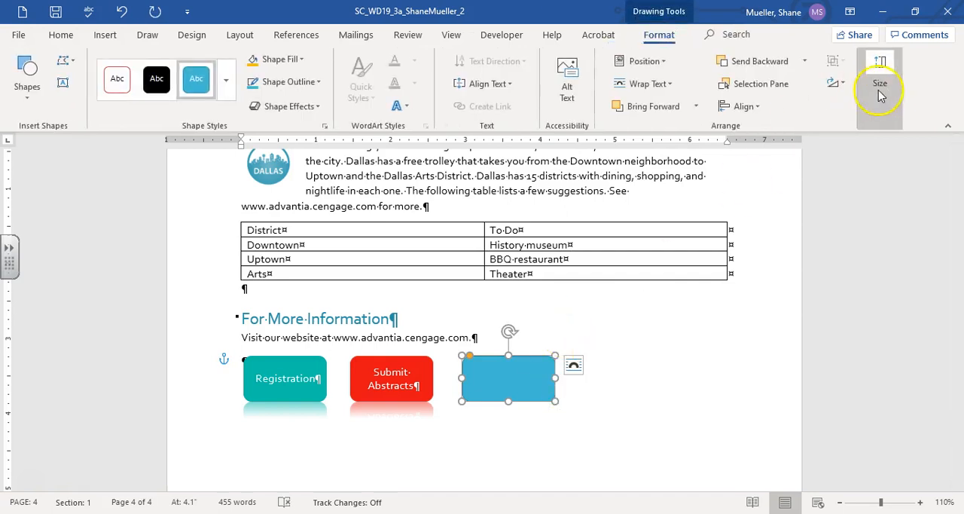
Step: Set the new rounded rectangle's width to 1.1" and add the text "Brochure" to it
click(885, 89)
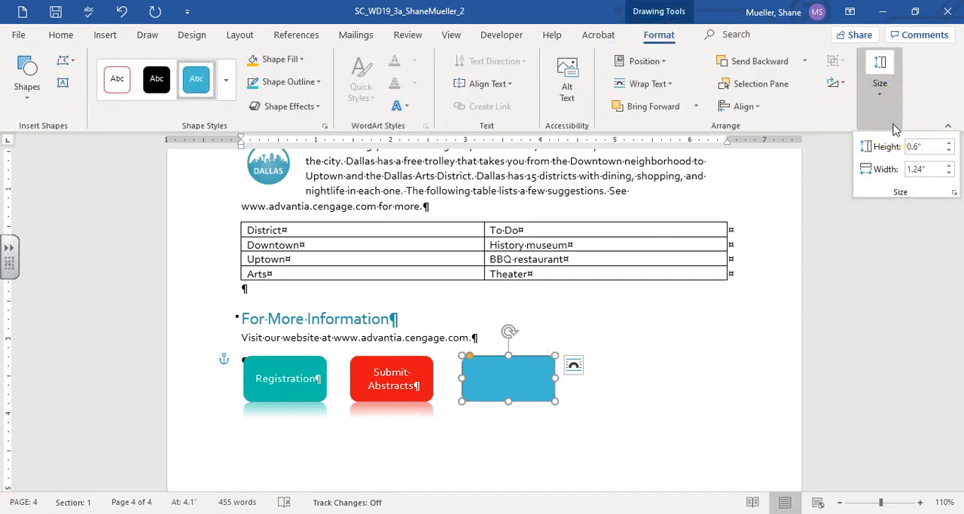
click(952, 193)
click(407, 207)
key(BackSpace)
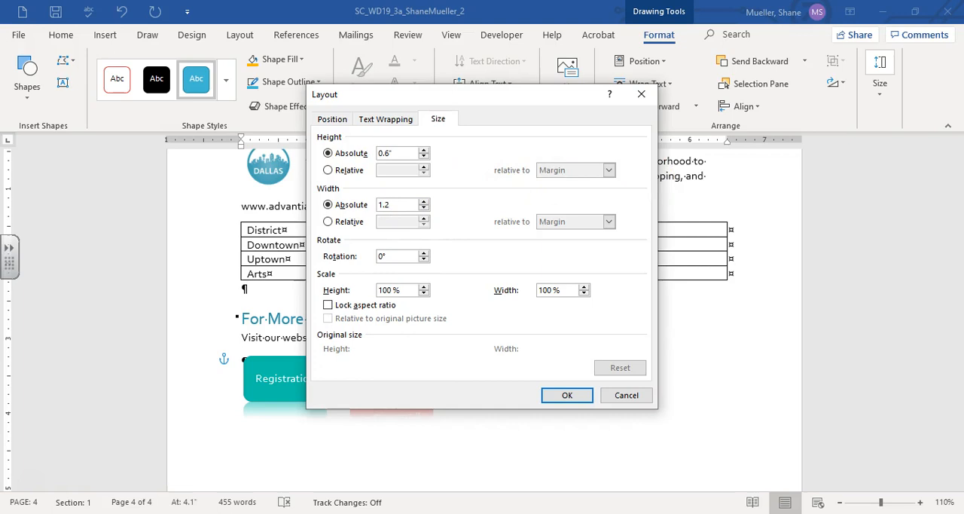
click(574, 395)
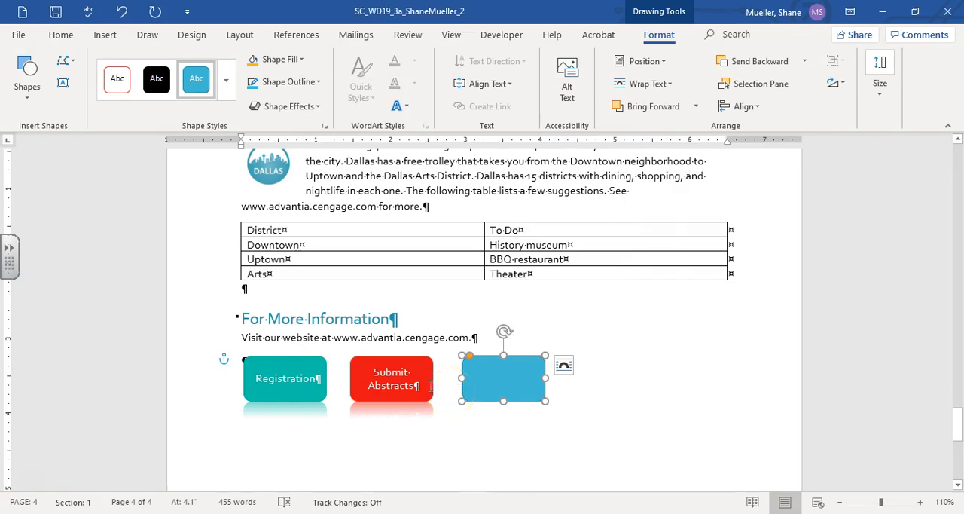
right_click(493, 382)
text(Brochure¶)
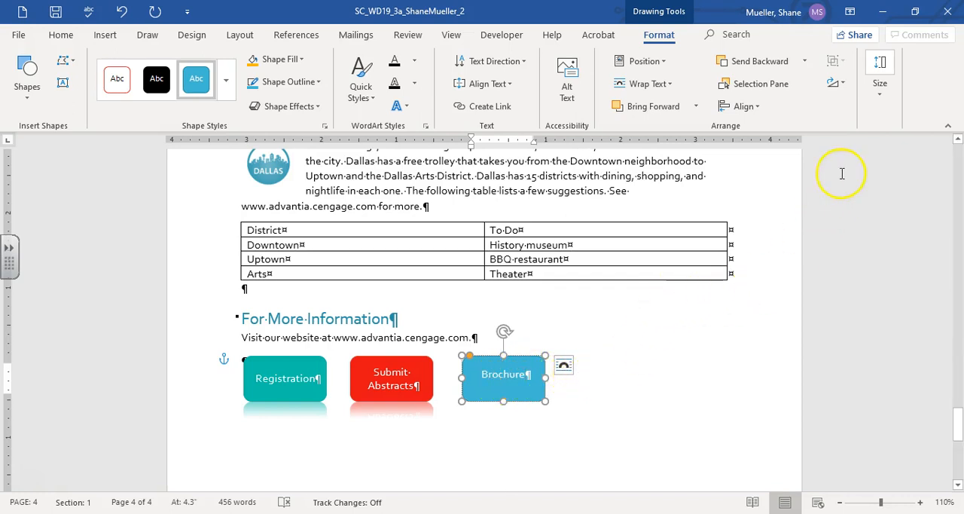
Step: Set the Brochure shape's absolute position to 2.9" to the right of Column and 0.03" below Paragraph
click(884, 108)
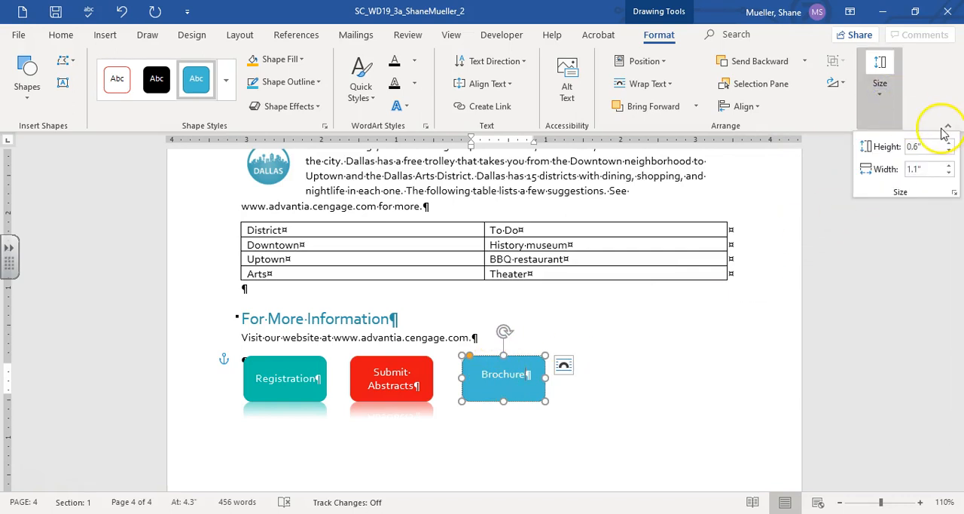
click(955, 192)
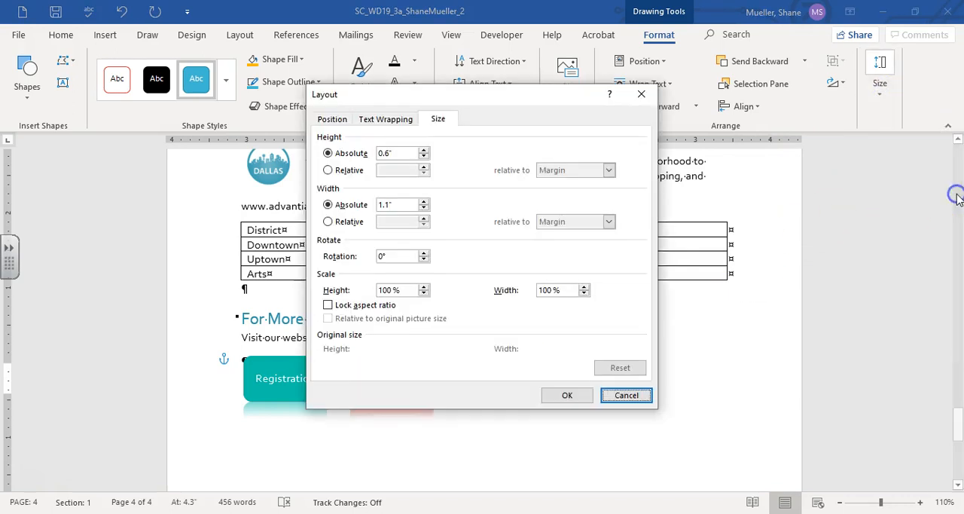
click(336, 120)
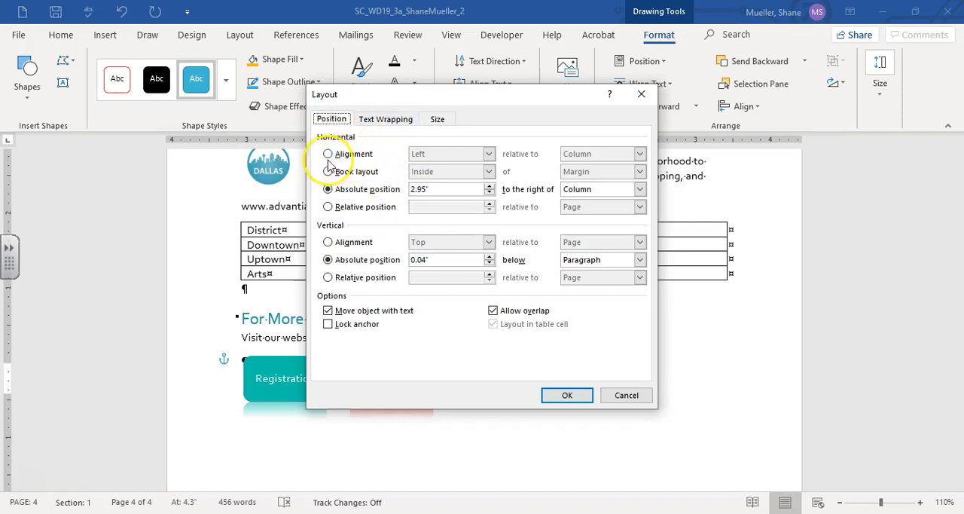
click(451, 189)
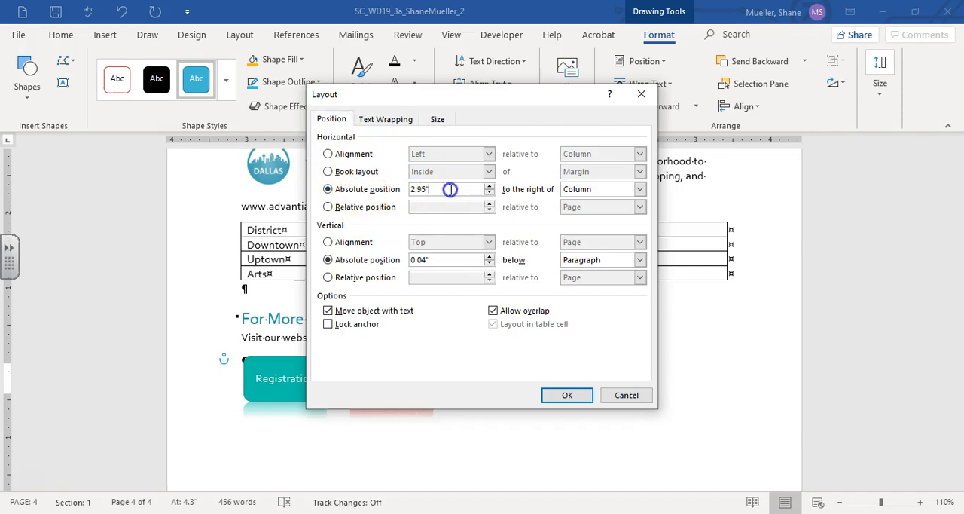
key(BackSpace)
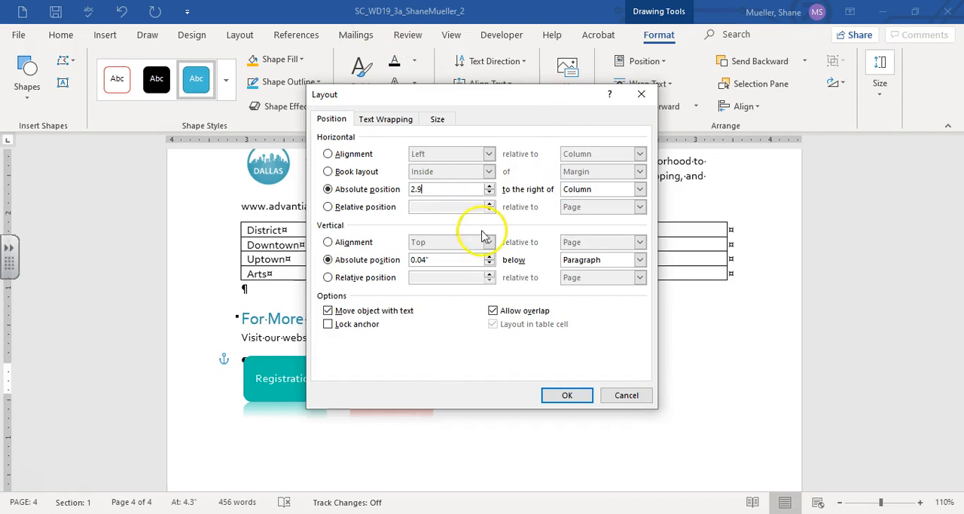
click(466, 260)
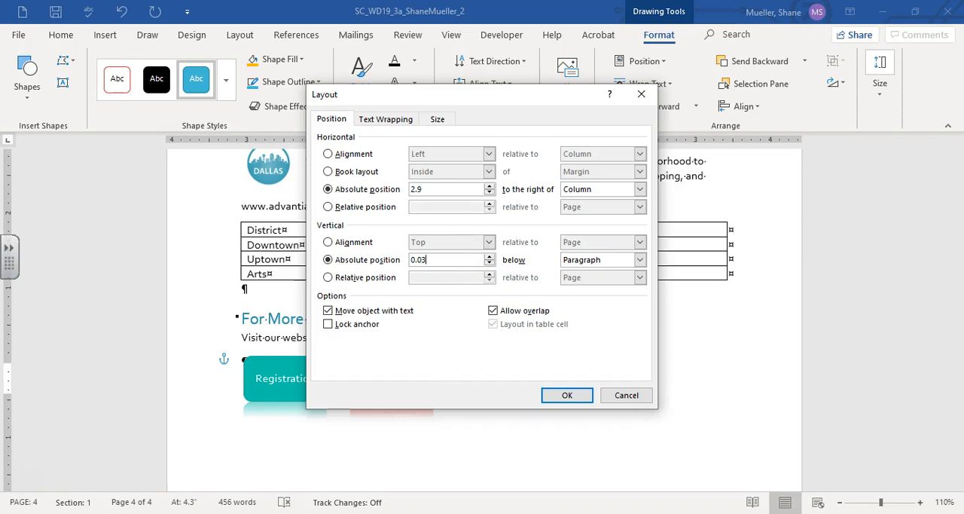
click(614, 260)
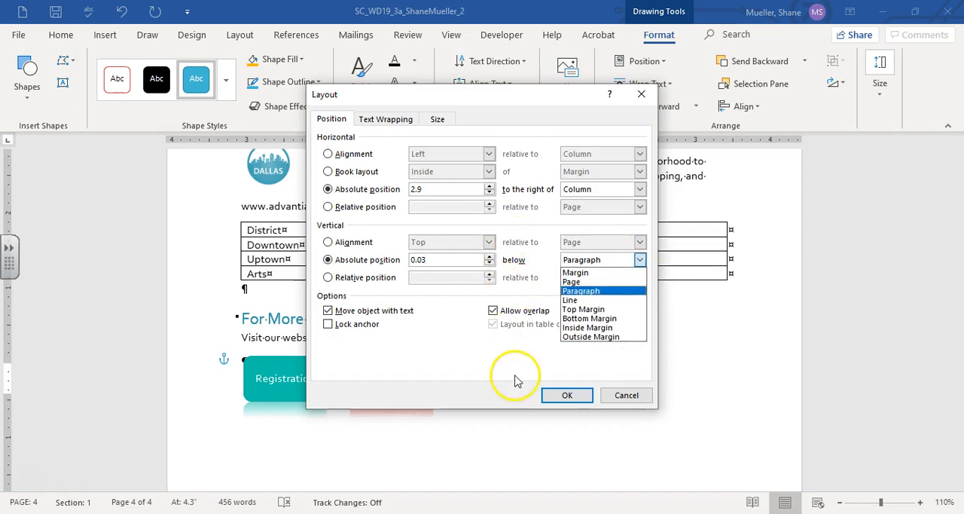
click(494, 357)
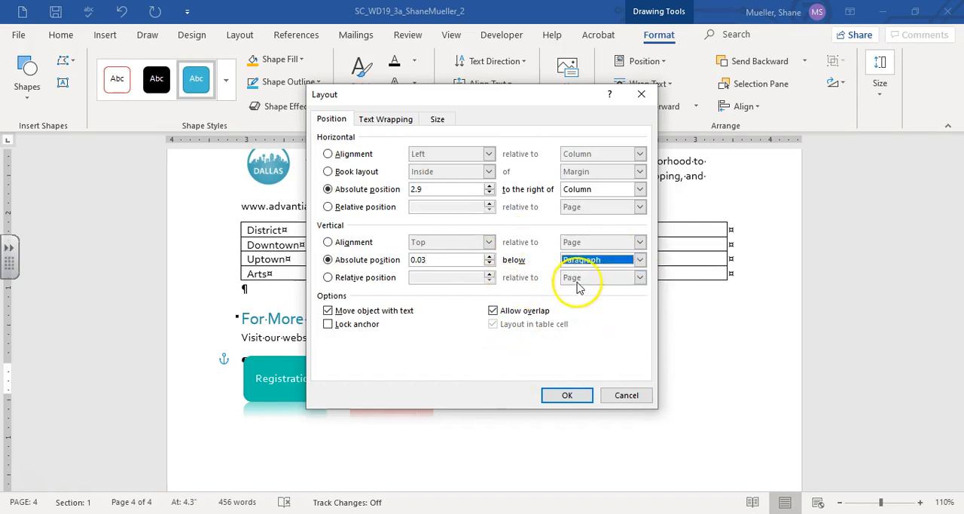
click(565, 395)
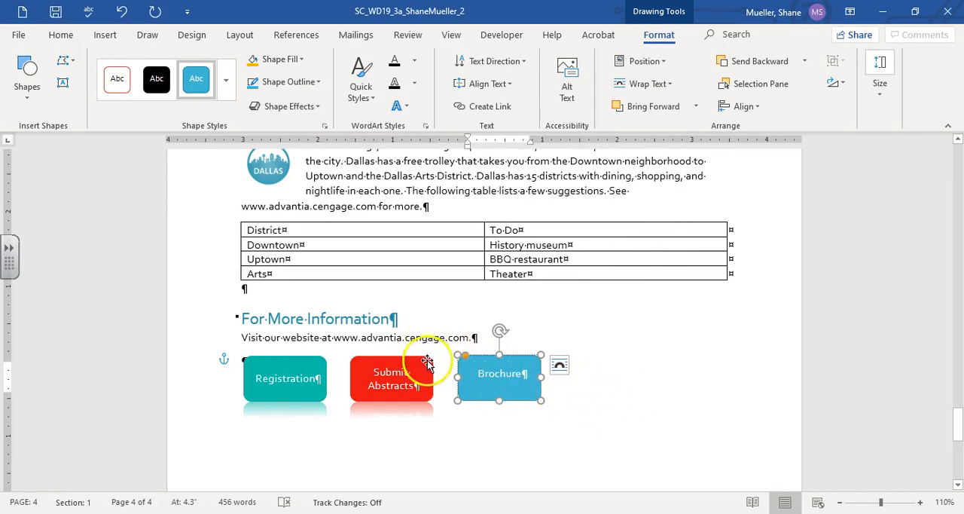
Step: Copy the Registration shape's formatting to the Brochure shape with Format Painter
click(285, 367)
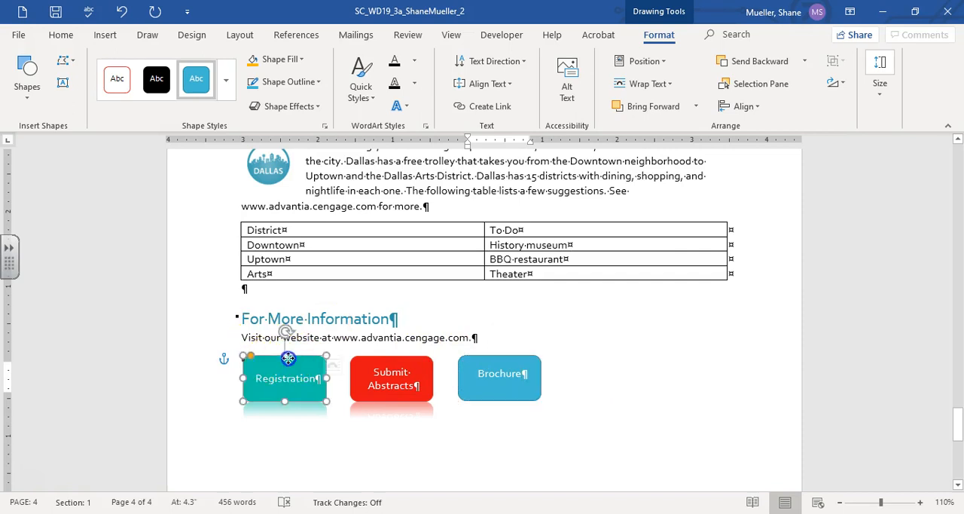
click(61, 35)
click(68, 106)
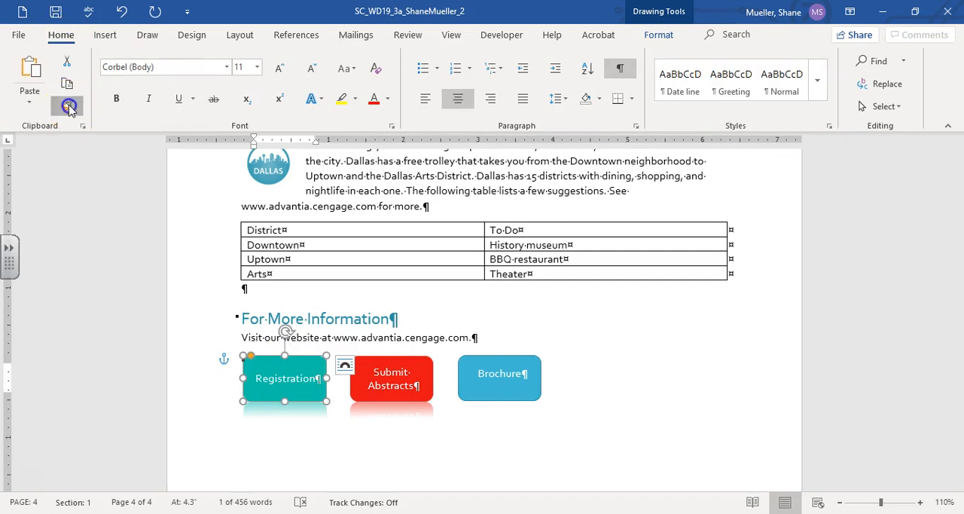
click(486, 375)
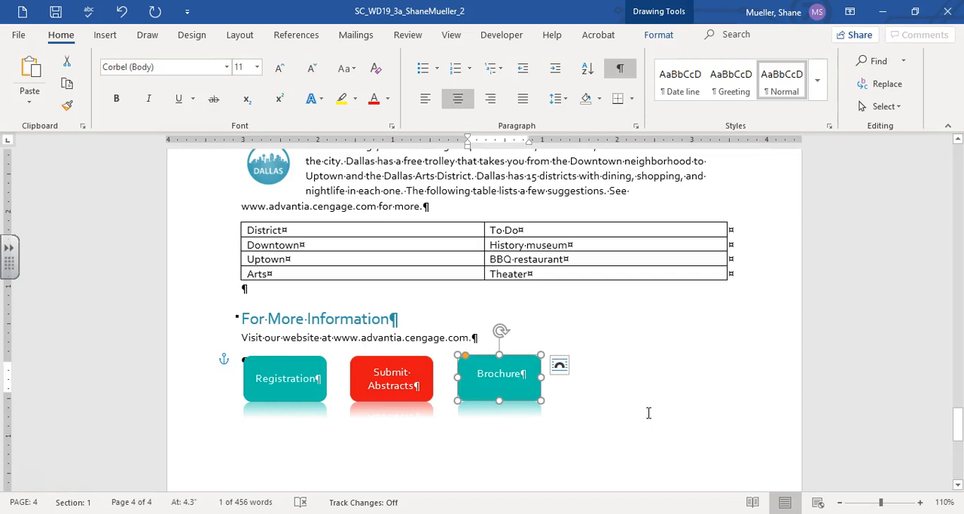
Step: Check spelling from the start of the letter, ignoring all instances of "Advantia" and correcting "biotechonlogical" to "biotechnological"
key(ctrl+Home)
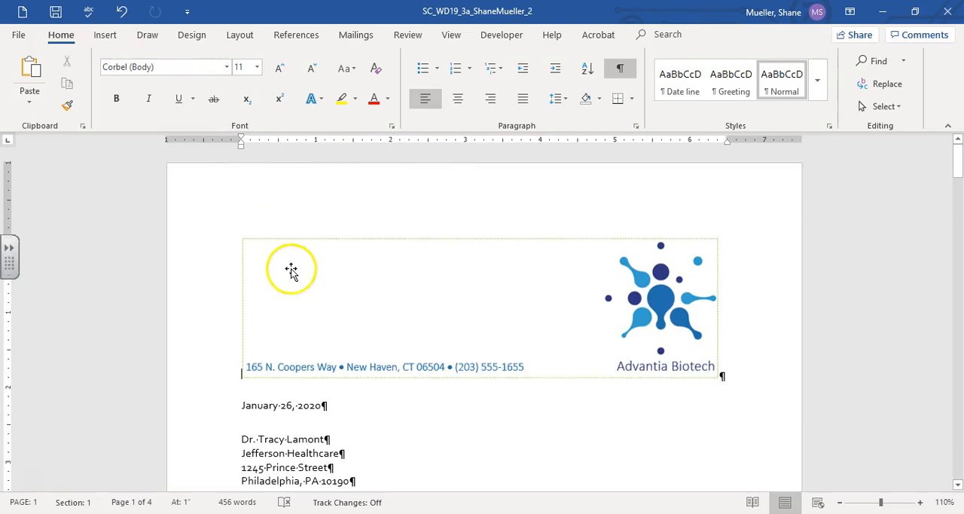
click(309, 373)
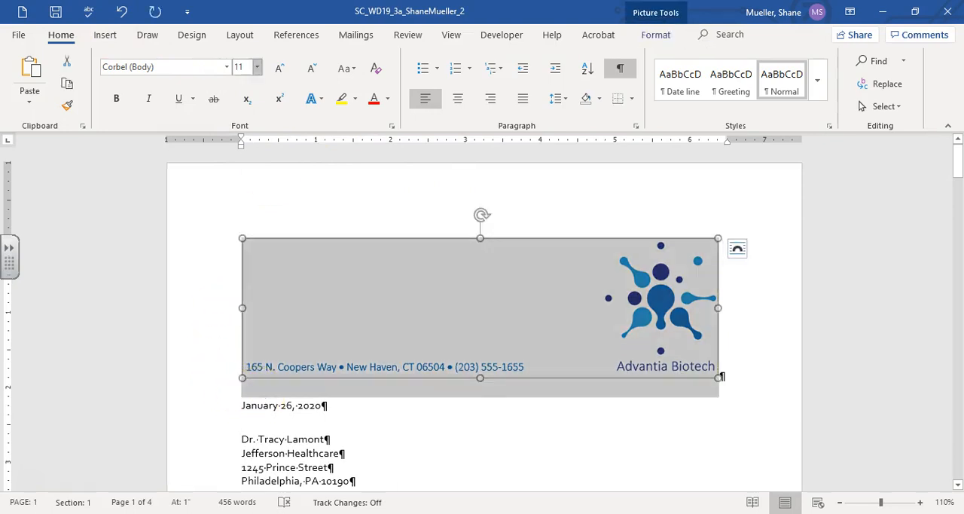
click(242, 407)
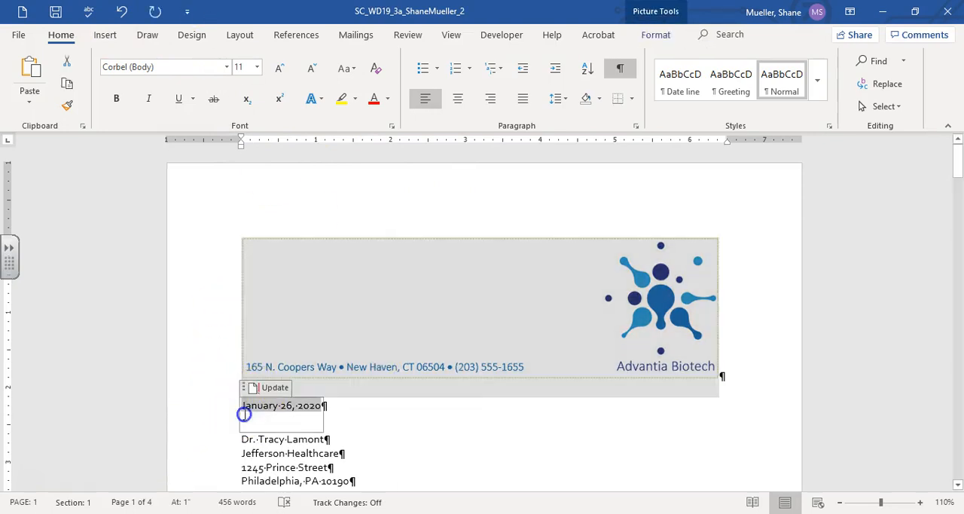
click(344, 427)
click(240, 439)
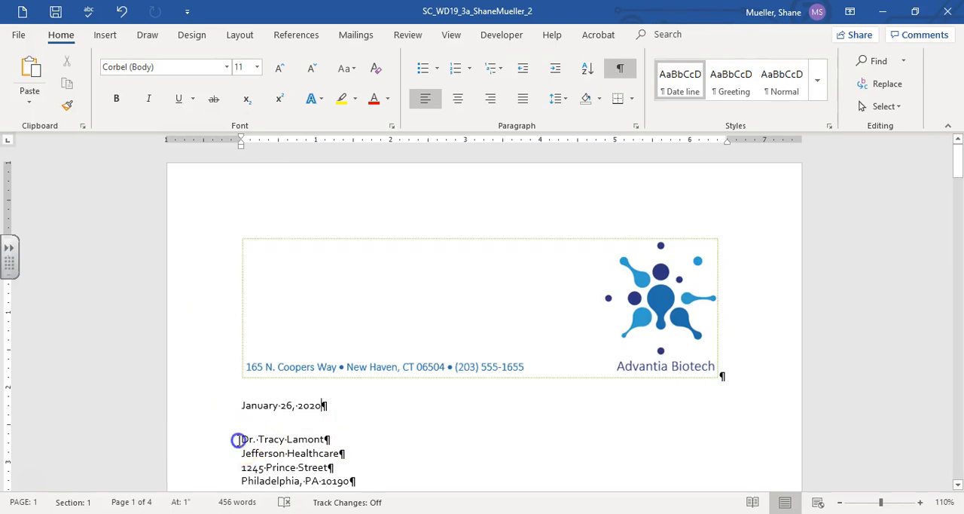
click(90, 12)
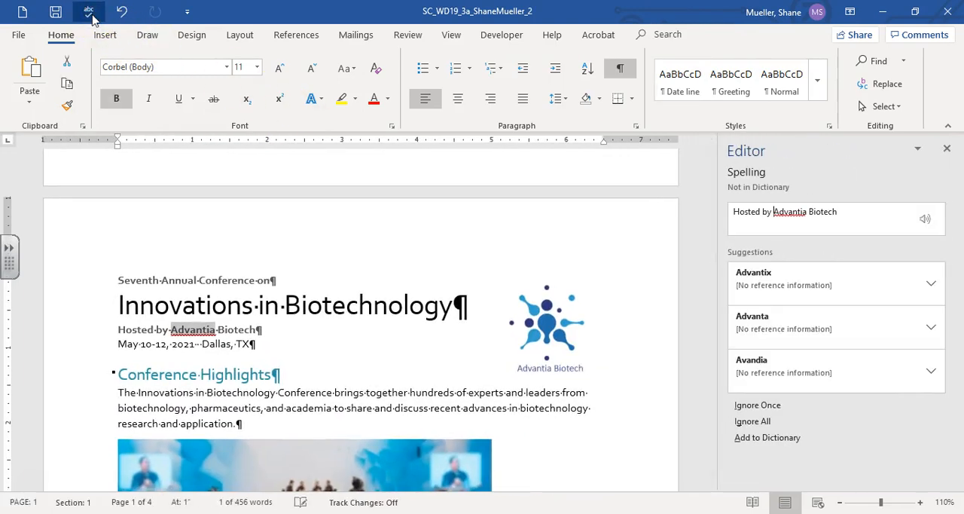
click(757, 422)
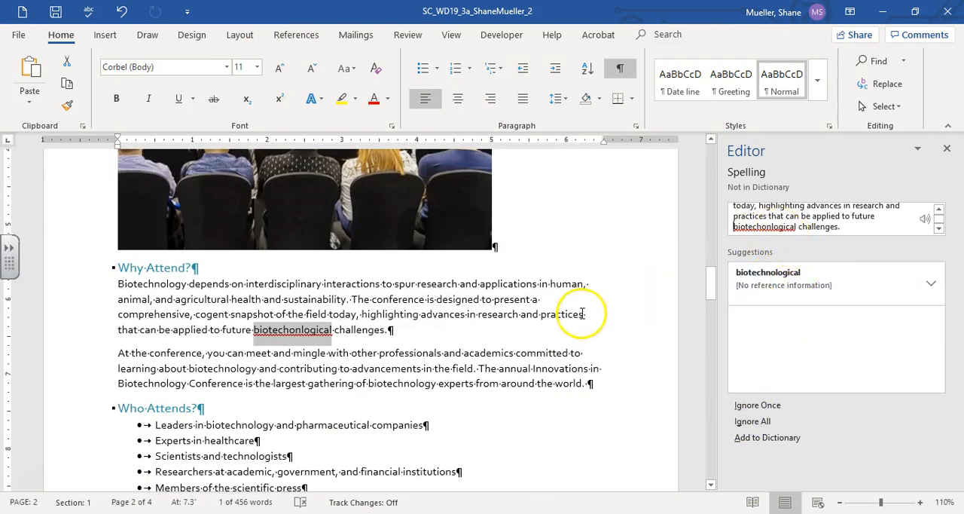
click(781, 280)
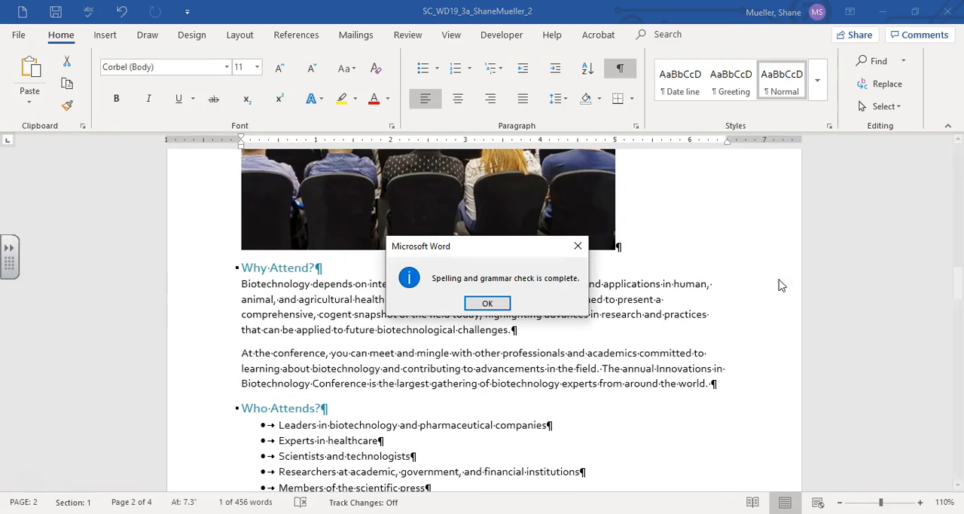
click(491, 304)
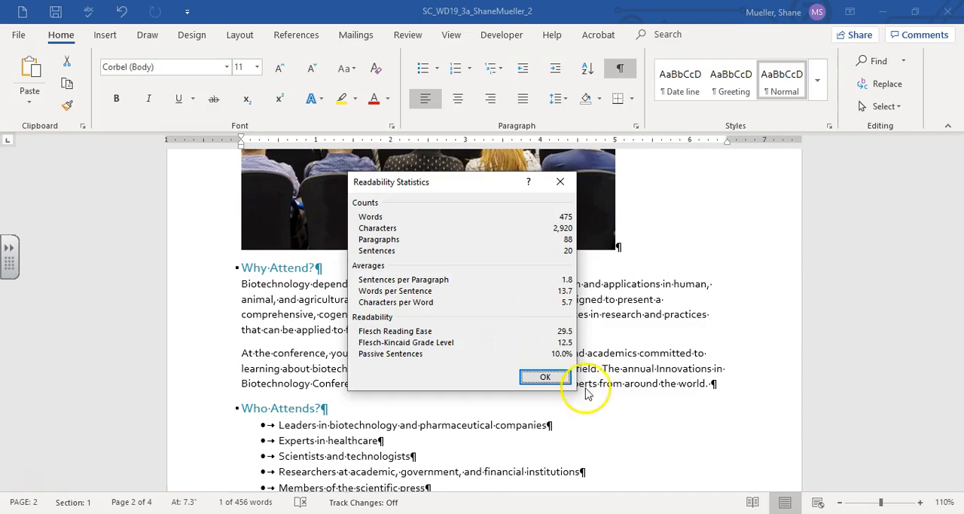
click(550, 380)
Step: Return to the beginning of the document and save it
scroll(547, 376, up, 10)
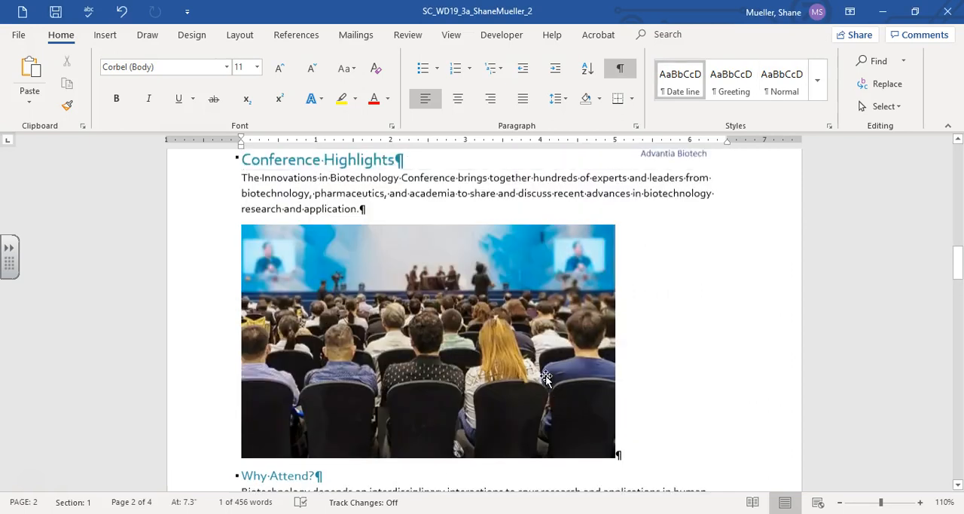
key(ctrl+Home)
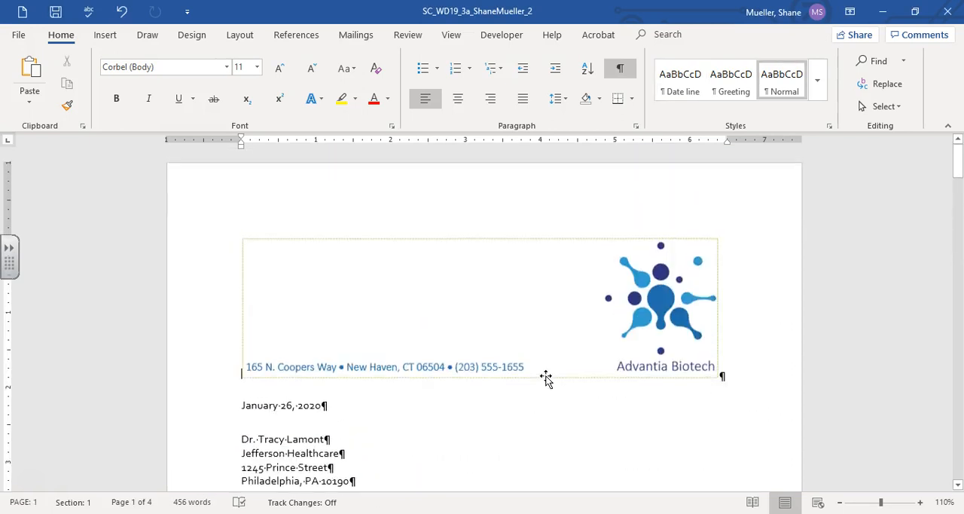
click(55, 12)
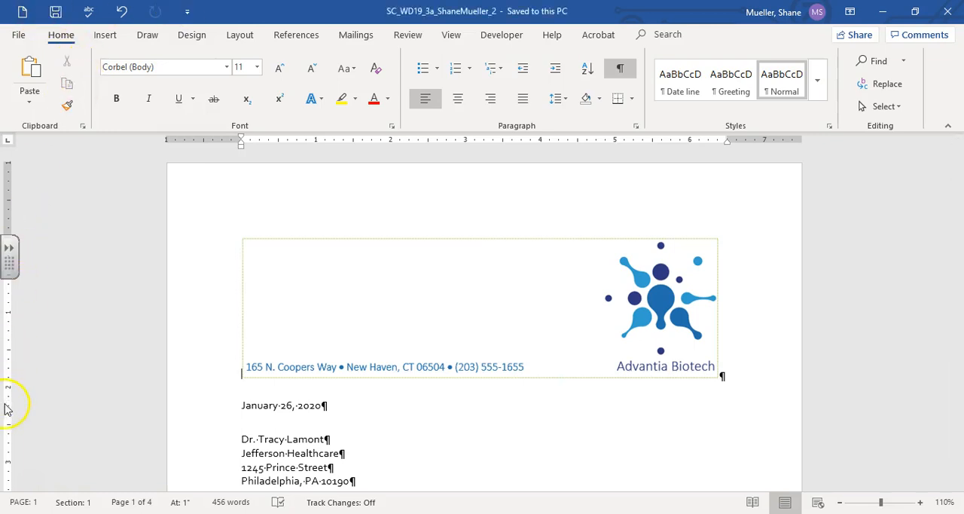